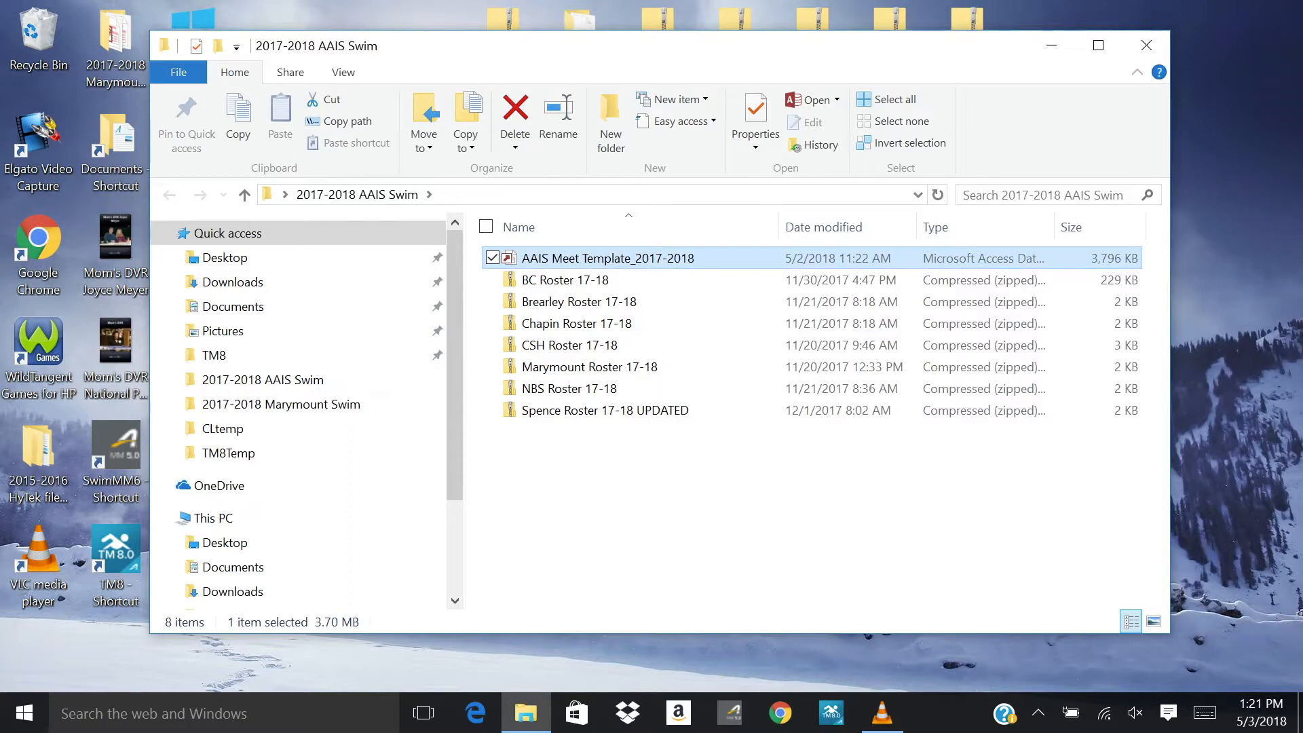
Duplicate the AAIS Meet Template_2017-2018 database in its folder and rename the copy as MMT vs CSH 011518.
{"action": "left_click", "coordinate": [238, 121]}
{"action": "left_click", "coordinate": [281, 122]}
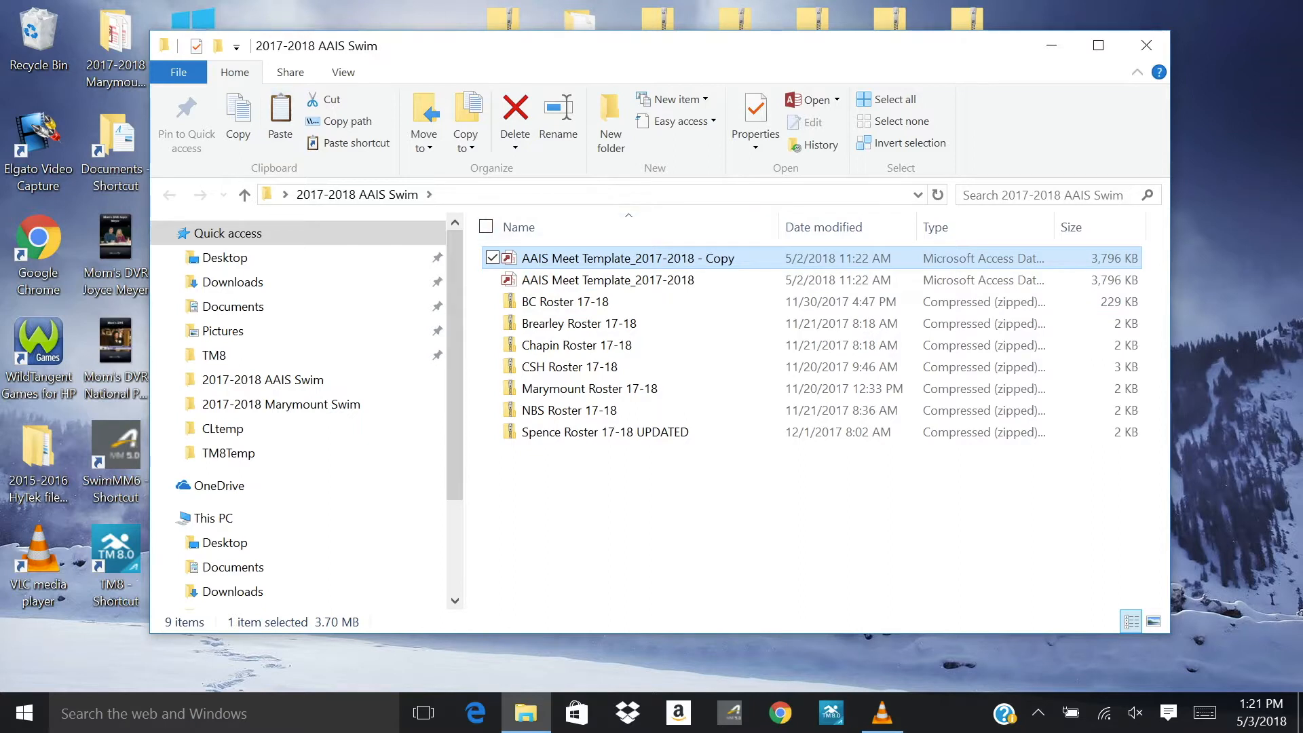
{"action": "left_click", "coordinate": [558, 122]}
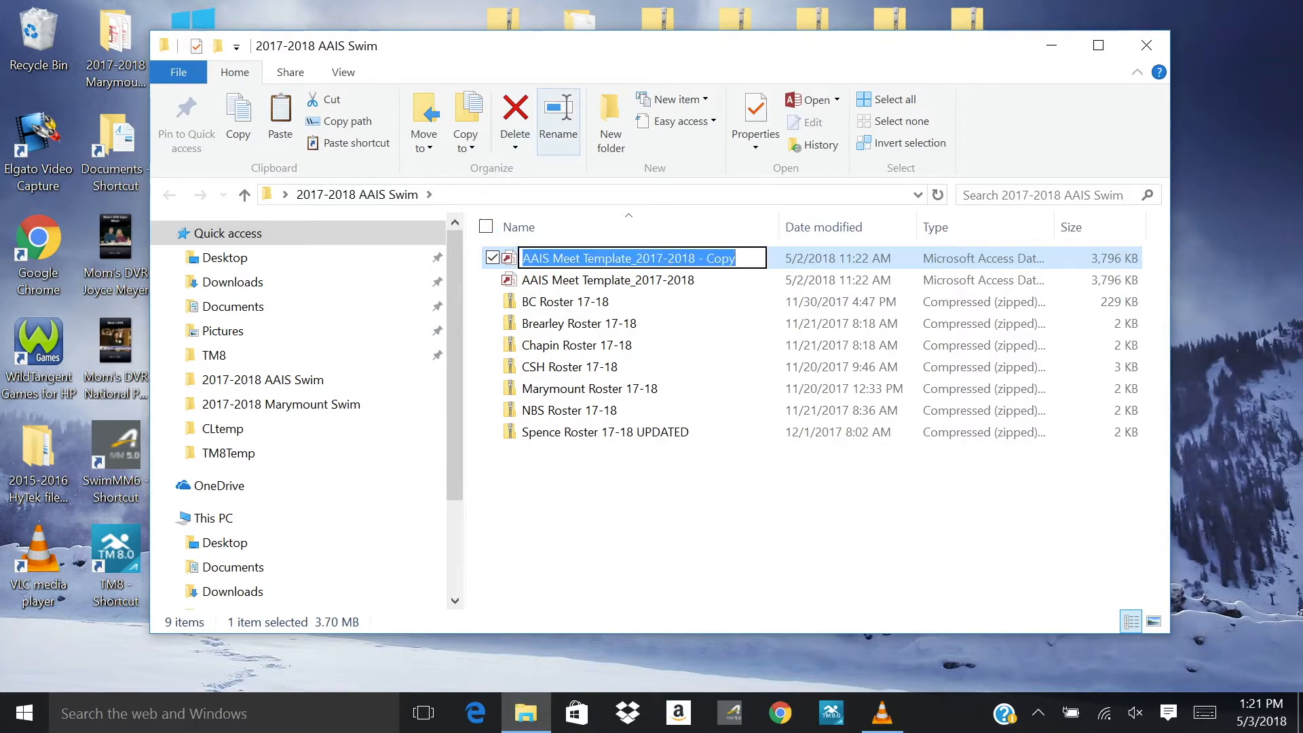
{"action": "type", "text": "MMT vs CSH 01"}
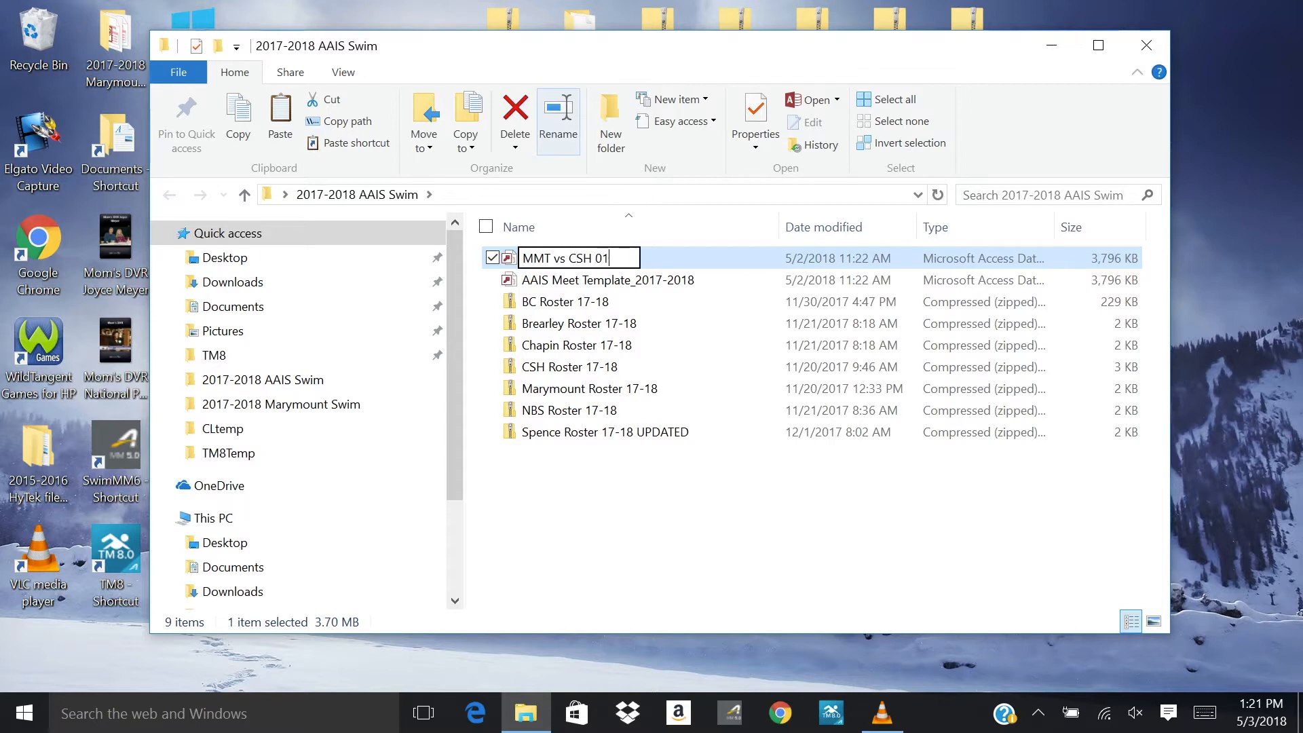
{"action": "type", "text": "1518"}
{"action": "key", "text": "Return"}
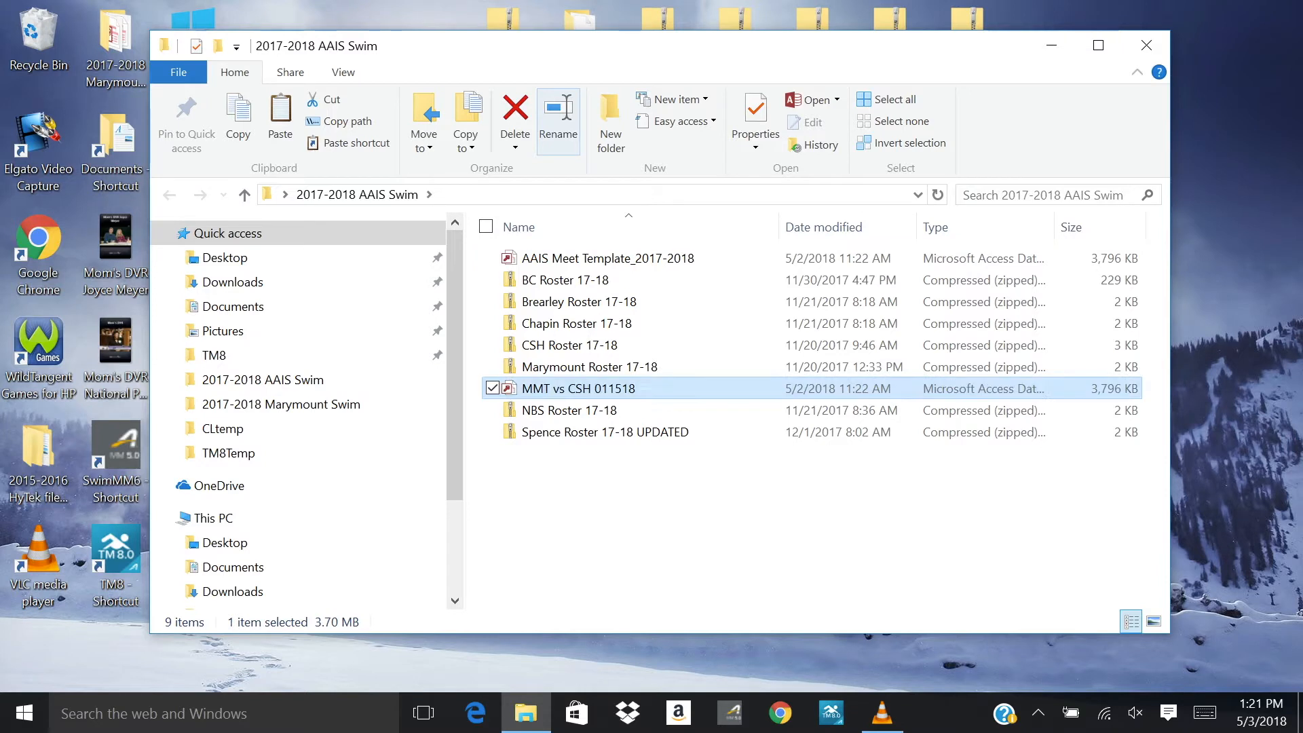
{"action": "left_click", "coordinate": [493, 388]}
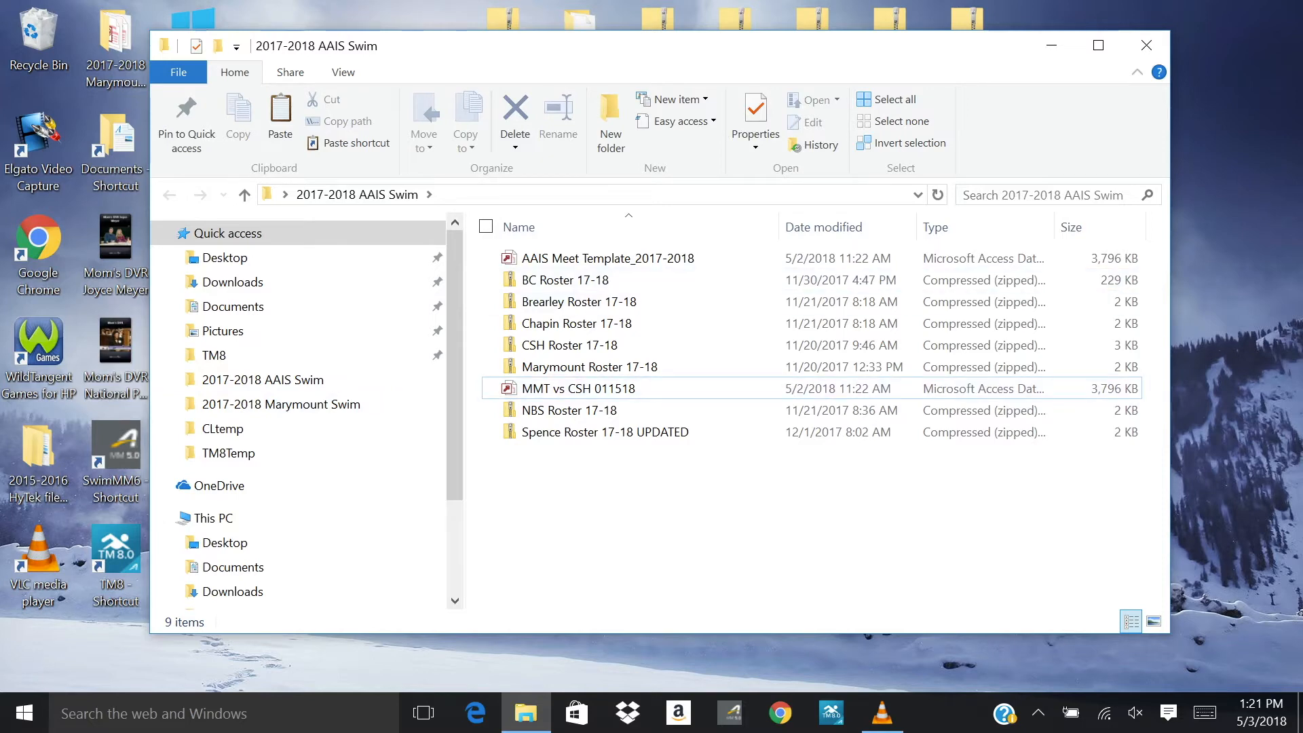
Switch to Swim Meet Manager and back up the current database to C:\swmeets6 without a message or read-only lock.
{"action": "left_click", "coordinate": [730, 713]}
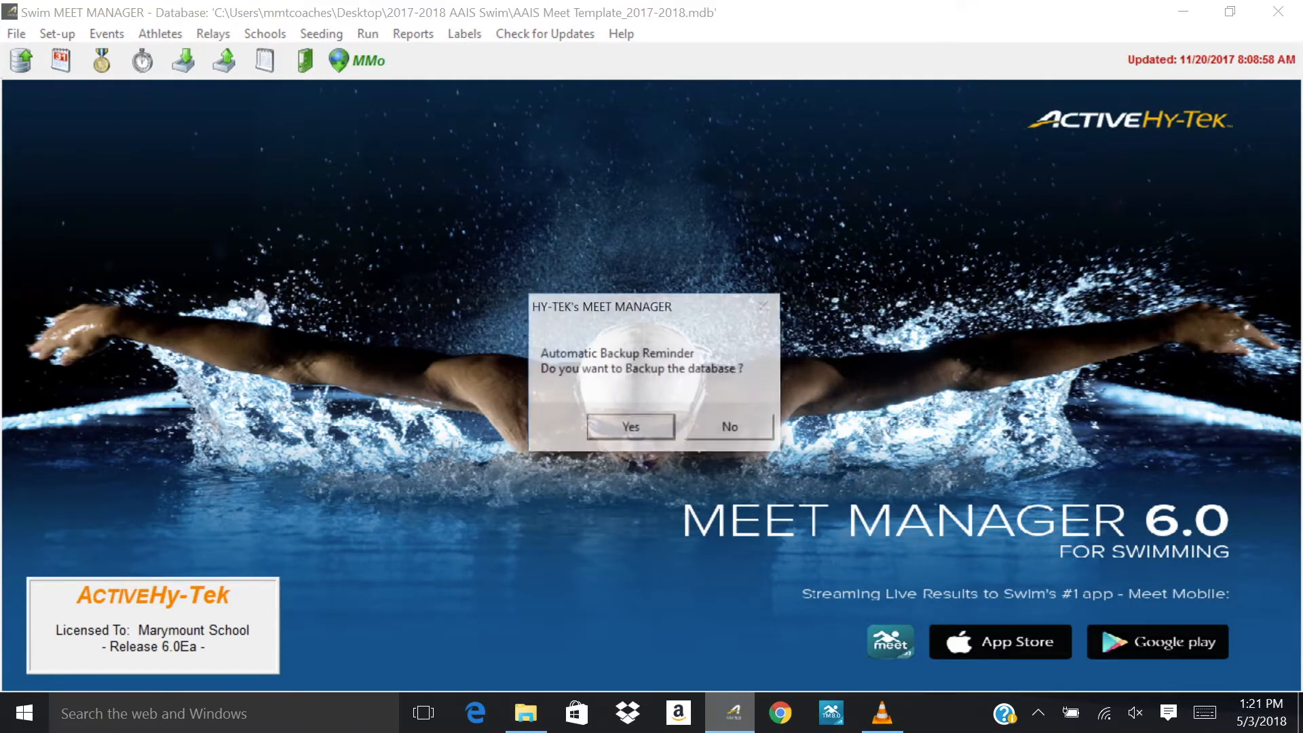
{"action": "key", "text": "Return"}
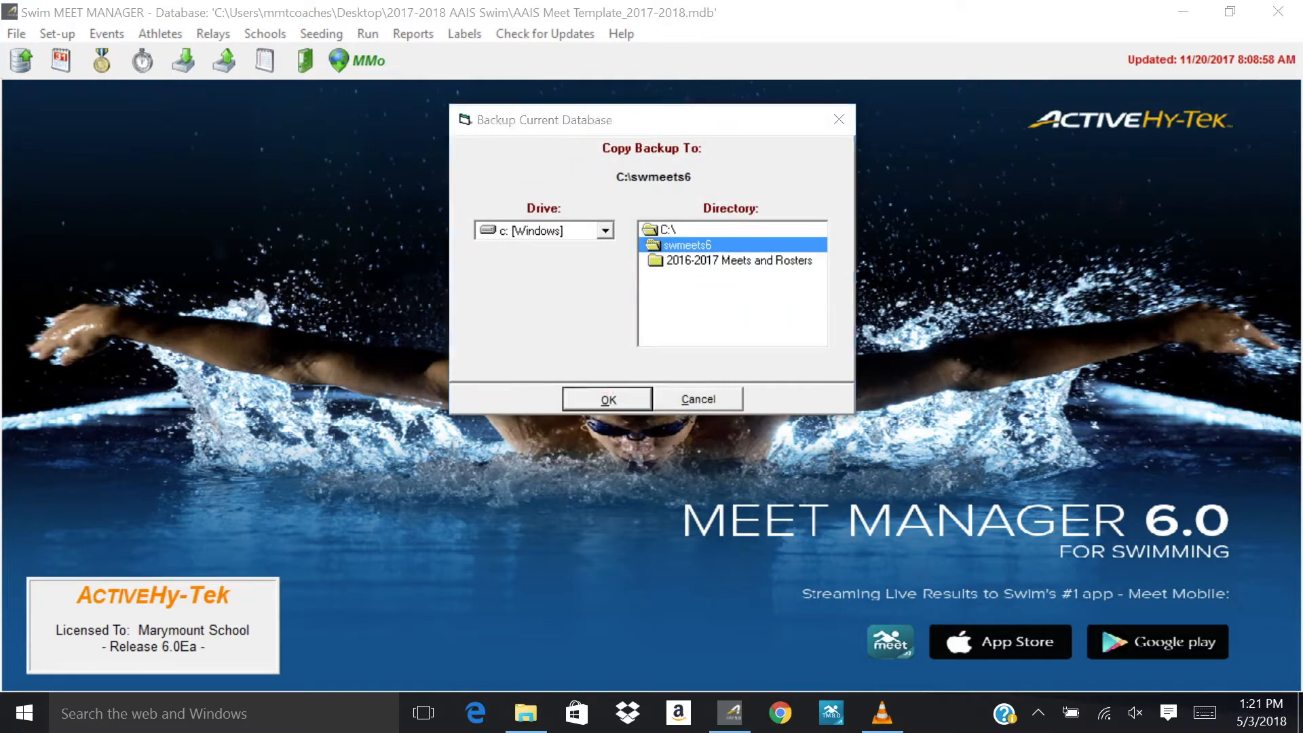
{"action": "key", "text": "Return"}
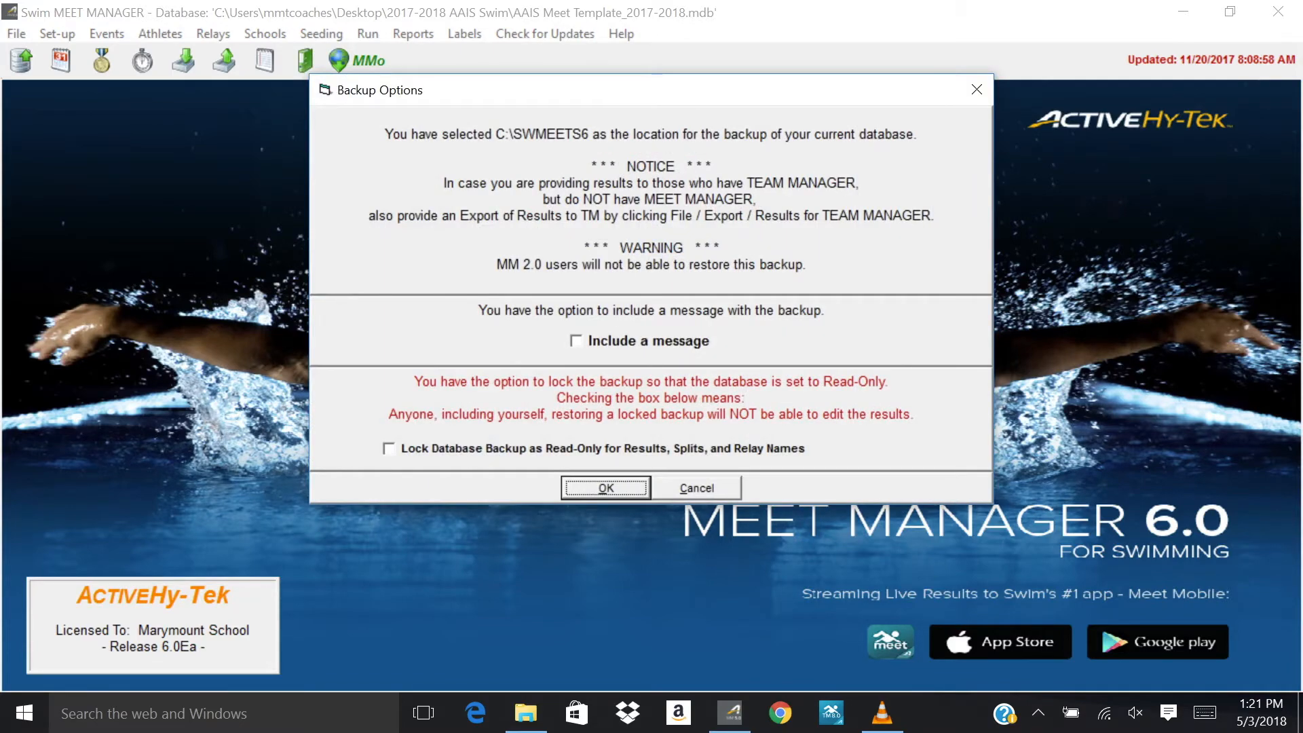
{"action": "key", "text": "Return"}
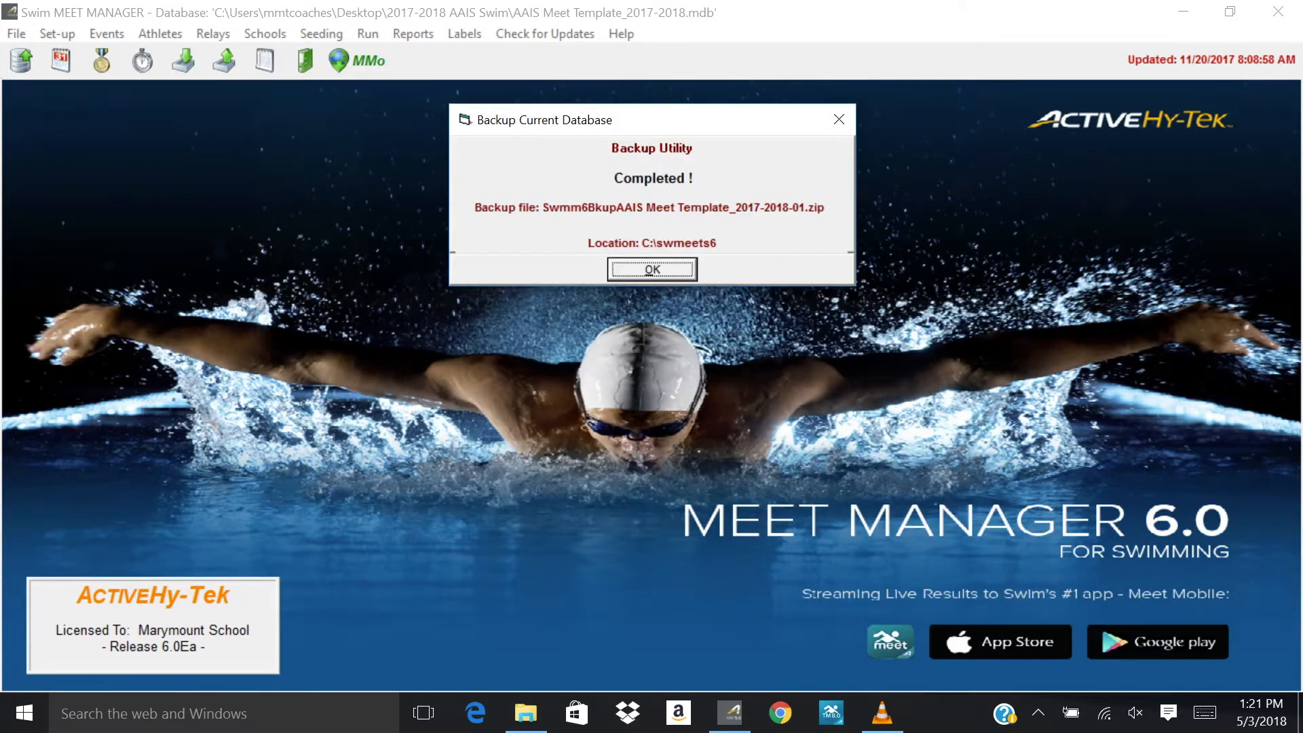
{"action": "key", "text": "Return"}
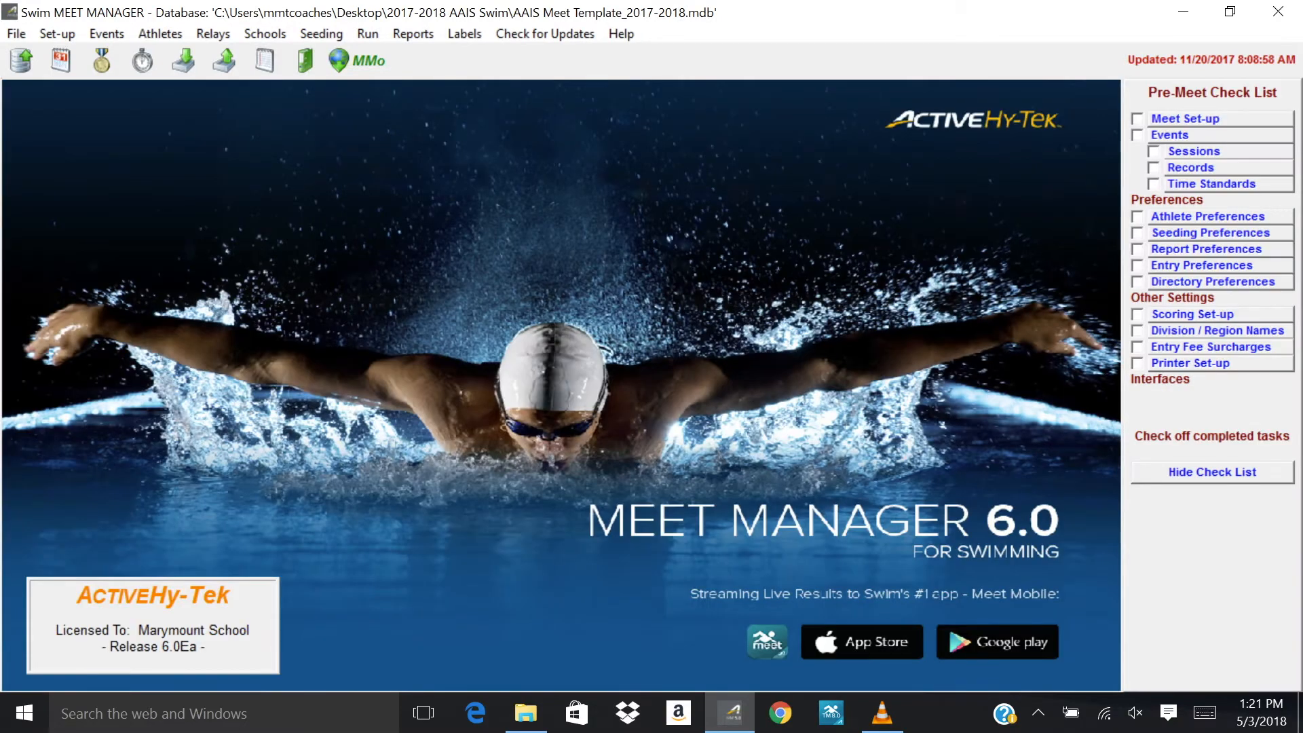
Open the MMT vs CSH 011518 database from the 2017-2018 AAIS Swim folder on the Desktop.
{"action": "key", "text": "alt+f"}
{"action": "key", "text": "Down"}
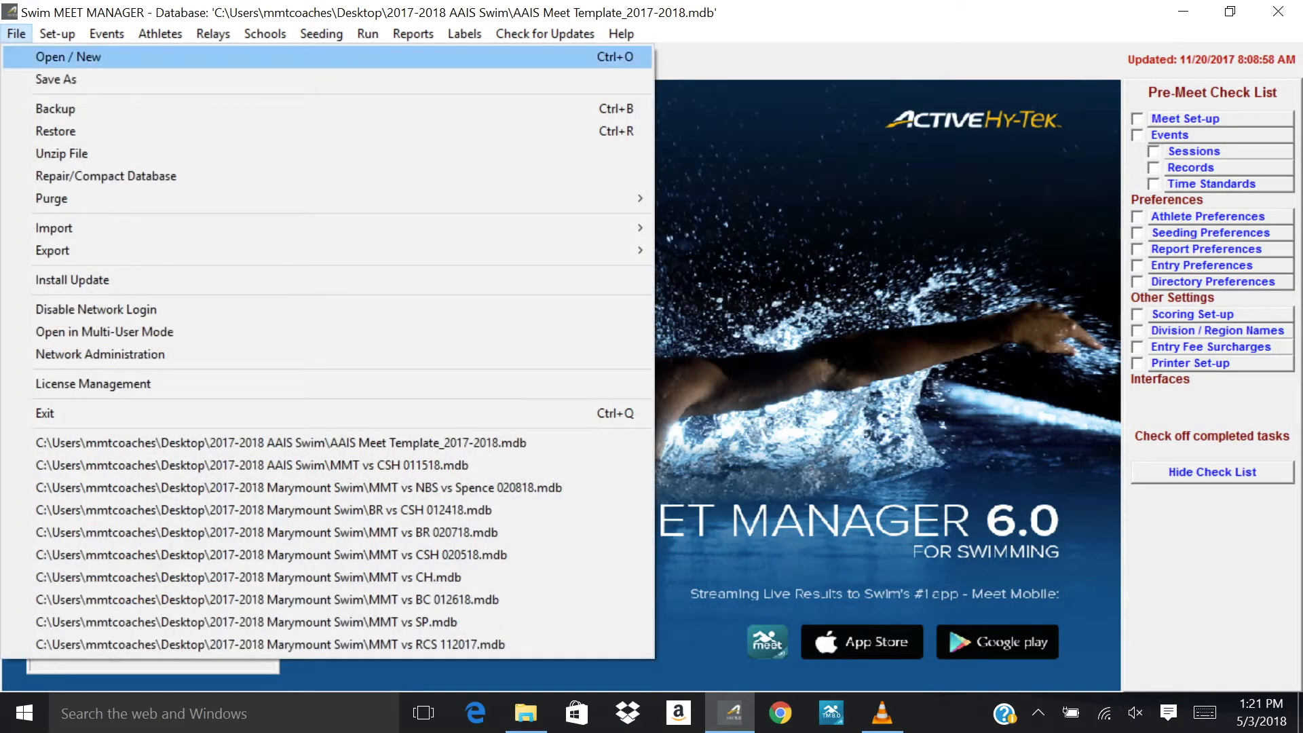
{"action": "key", "text": "Return"}
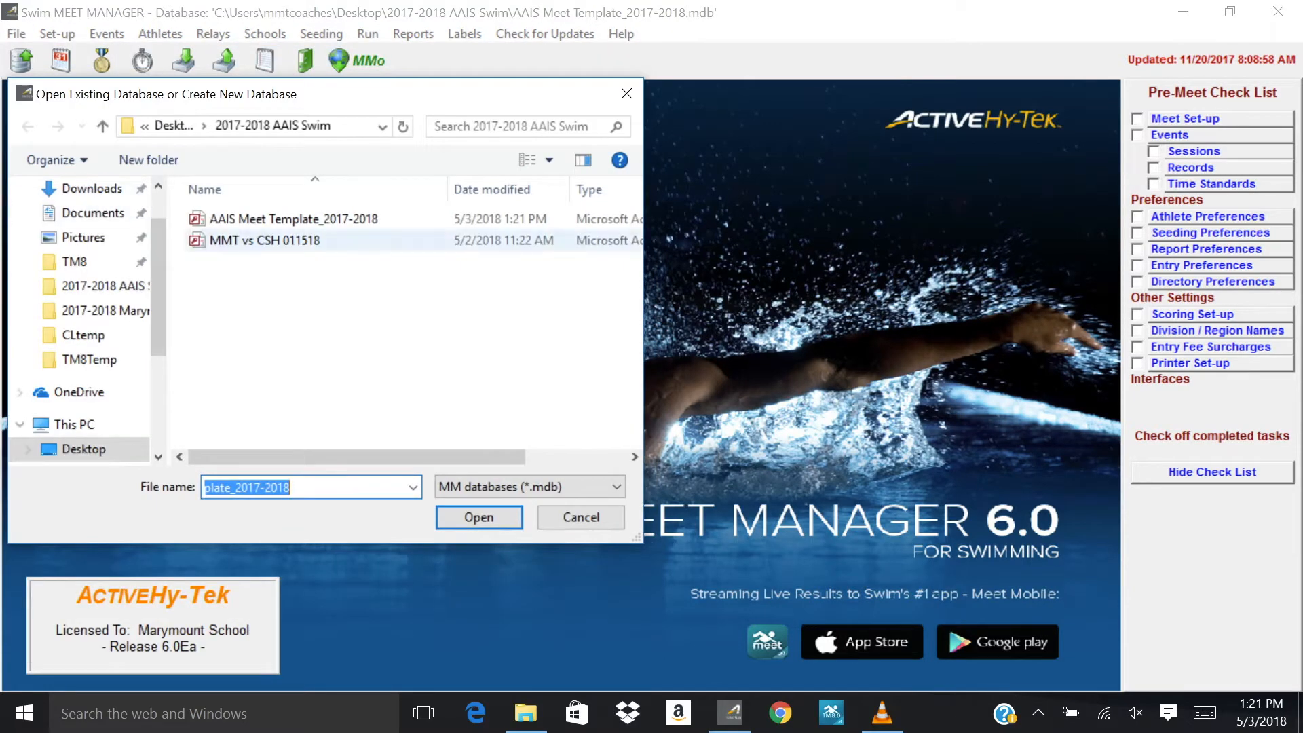
{"action": "left_click", "coordinate": [264, 241]}
{"action": "left_click", "coordinate": [84, 449]}
{"action": "left_click", "coordinate": [264, 241]}
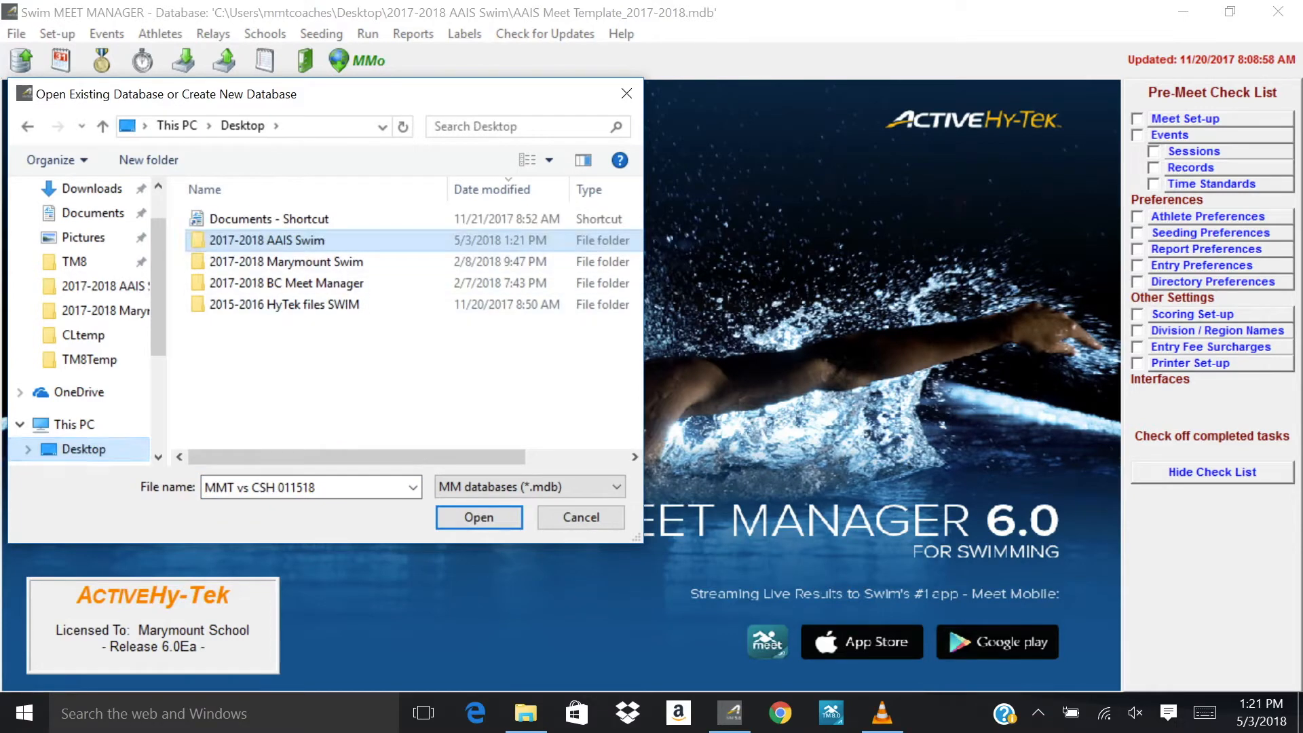
{"action": "key", "text": "Return"}
{"action": "left_click", "coordinate": [265, 241]}
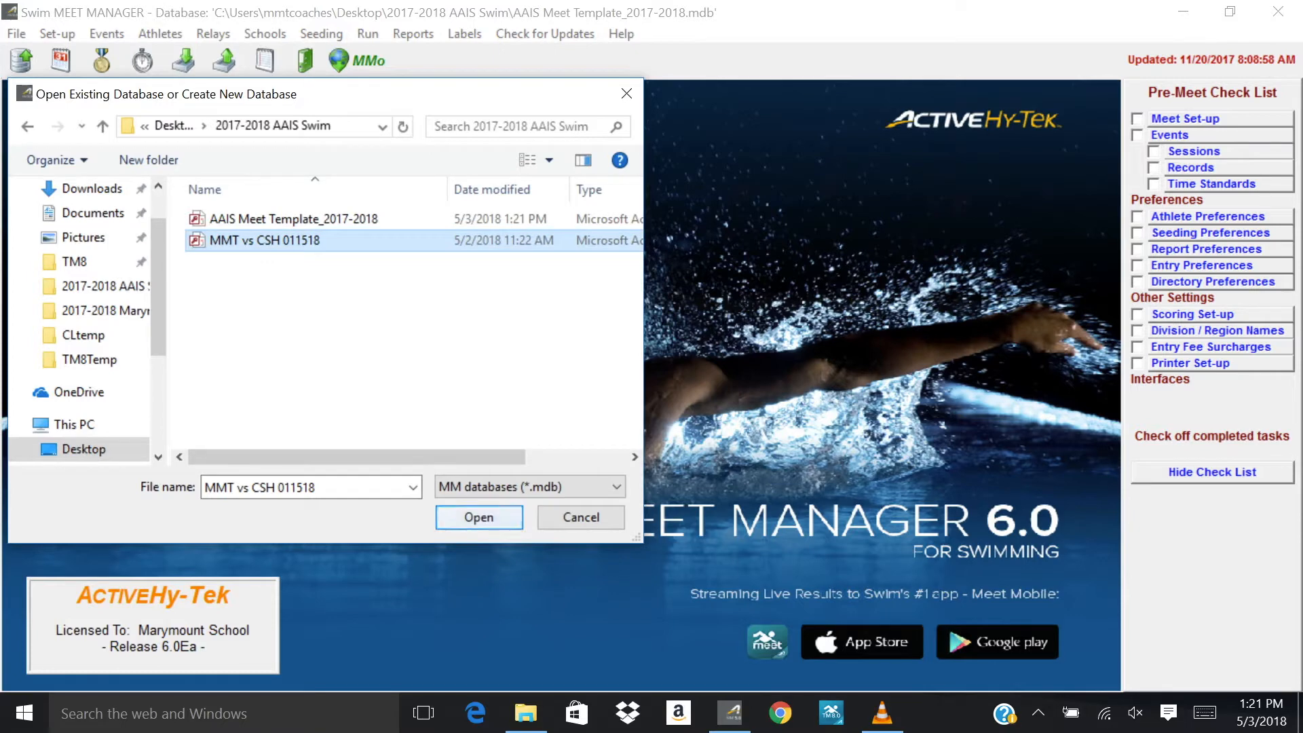
{"action": "left_click", "coordinate": [479, 517]}
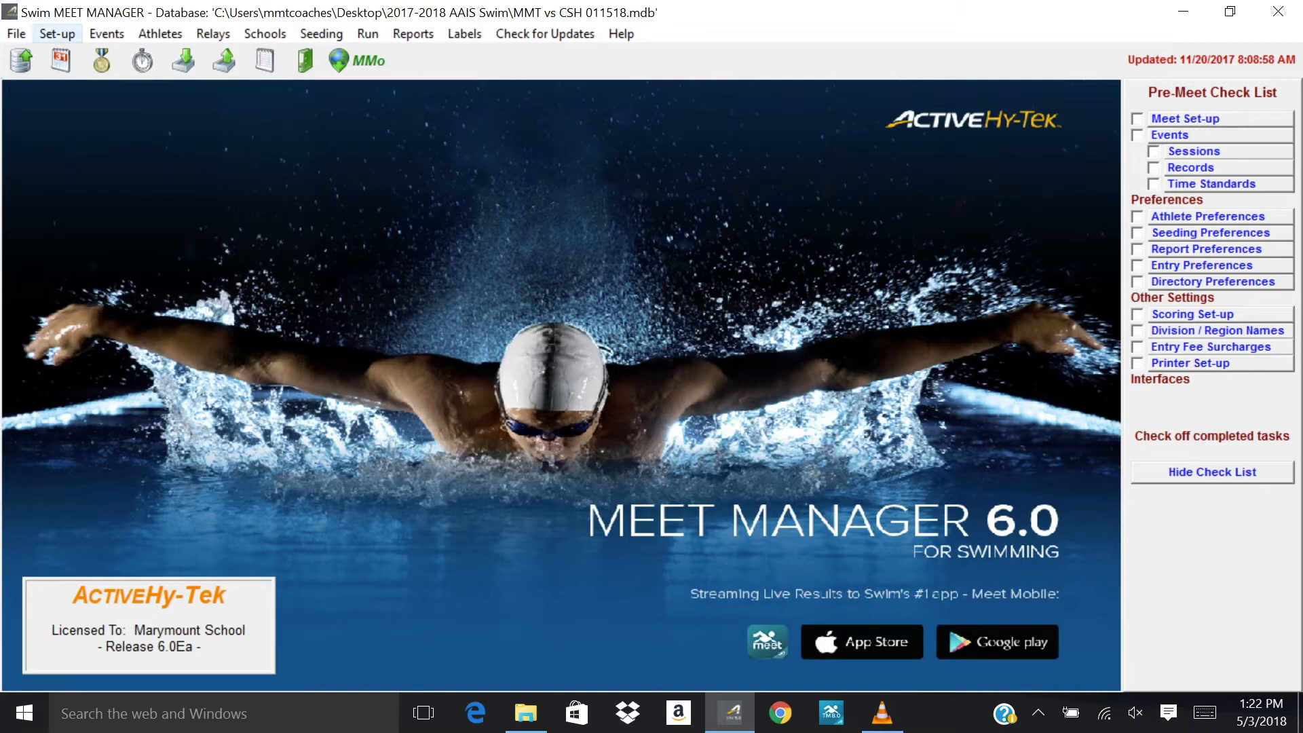
In the meet set-up, change the meet name to MMT vs CSH and the facility name to Sacred Heart.
{"action": "left_click", "coordinate": [57, 34]}
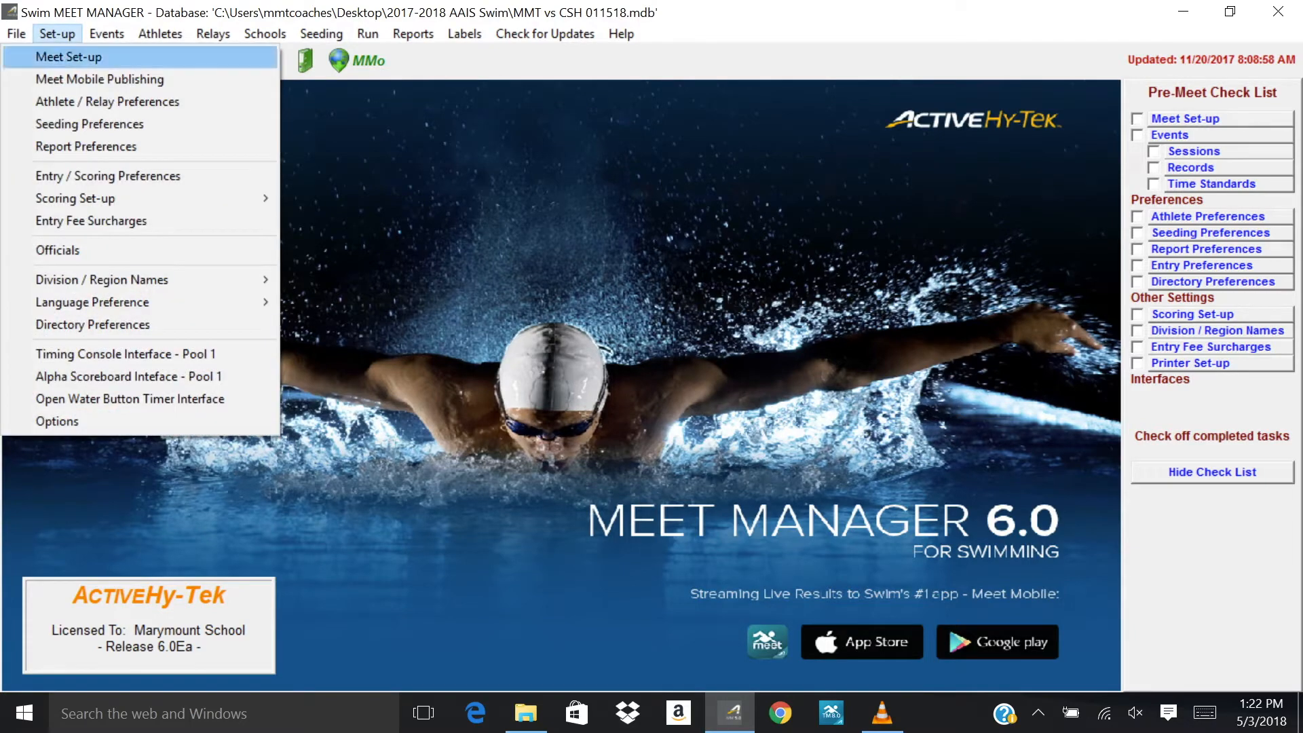
{"action": "left_click", "coordinate": [68, 56]}
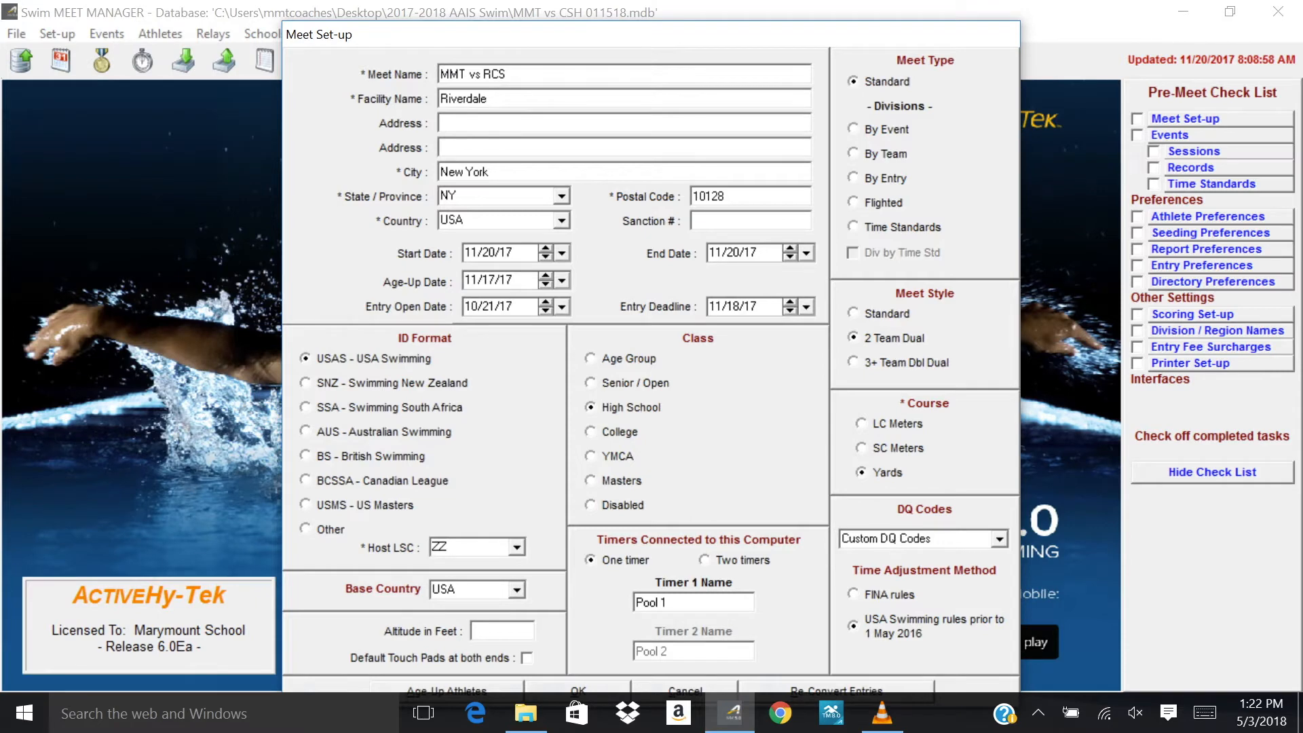
{"action": "key", "text": "BackSpace"}
{"action": "key", "text": "BackSpace"}
{"action": "key", "text": "BackSpace"}
{"action": "type", "text": "CSH"}
{"action": "key", "text": "Tab"}
{"action": "type", "text": "Sacred Heart"}
Set the meet's start and end dates to 01/15/18 and save the meet set-up.
{"action": "left_click", "coordinate": [471, 252]}
{"action": "type", "text": "01/15/18"}
{"action": "left_click", "coordinate": [715, 253]}
{"action": "type", "text": "01/"}
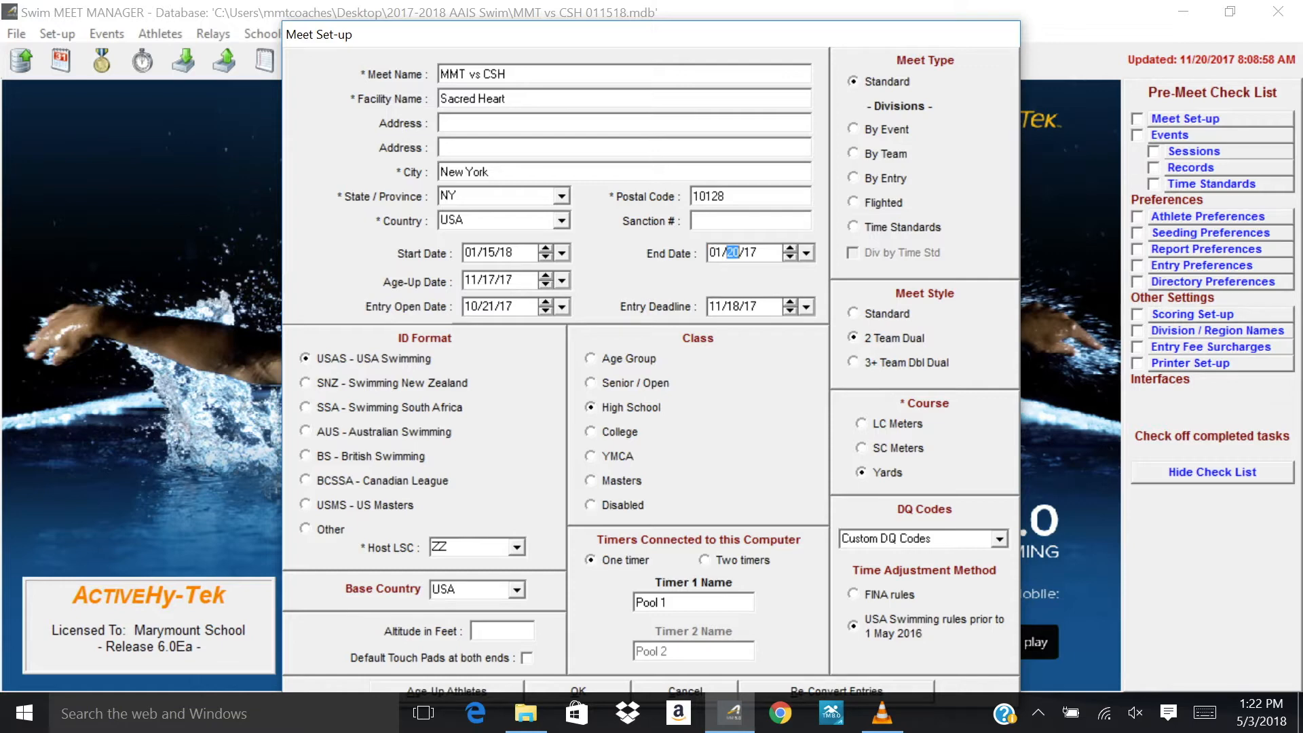
{"action": "type", "text": "15/18"}
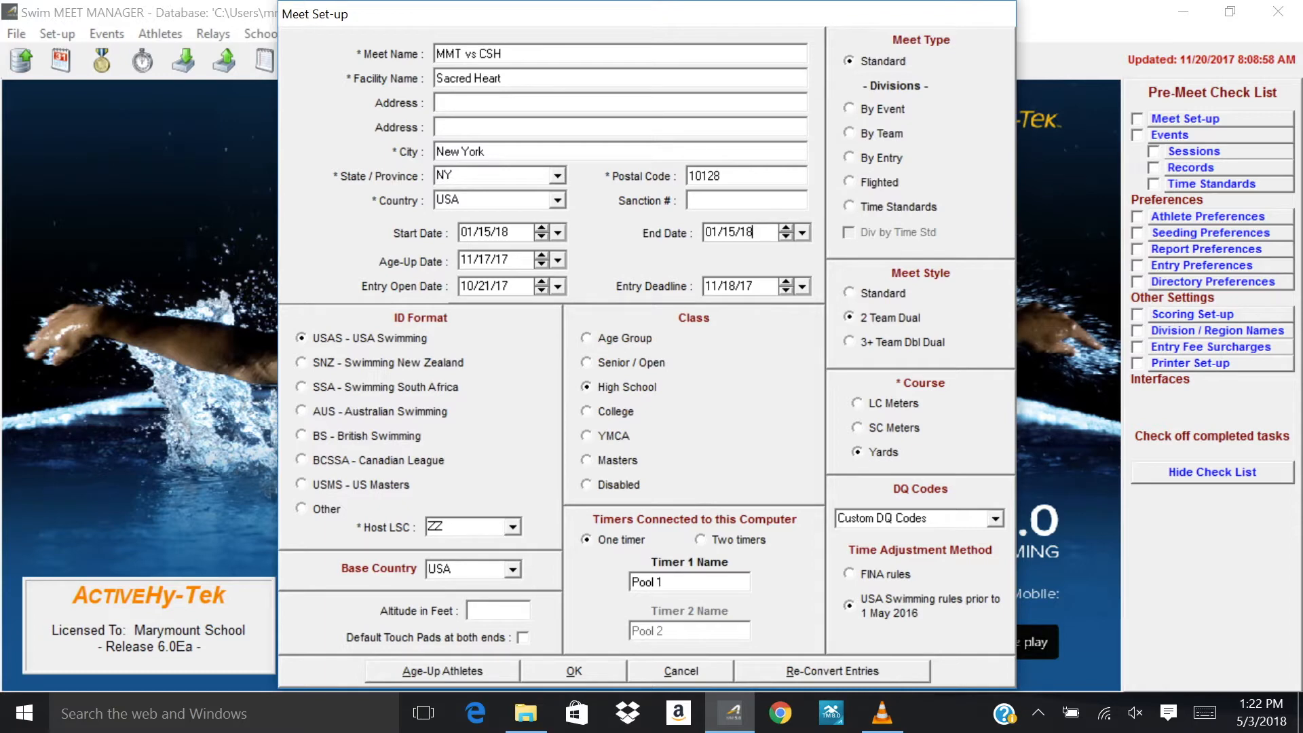
{"action": "key", "text": "Return"}
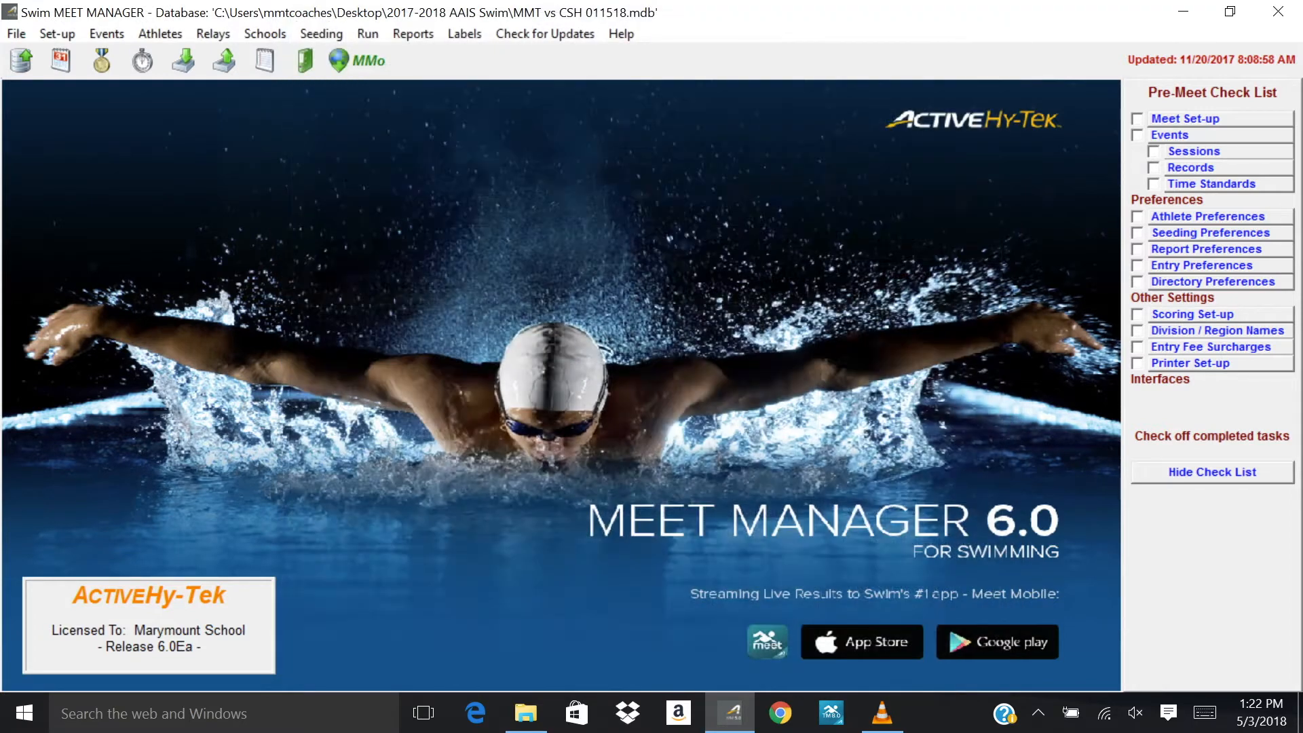
Reopen the meet set-up to check the saved meet name, facility and dates.
{"action": "key", "text": "alt+u"}
{"action": "key", "text": "Return"}
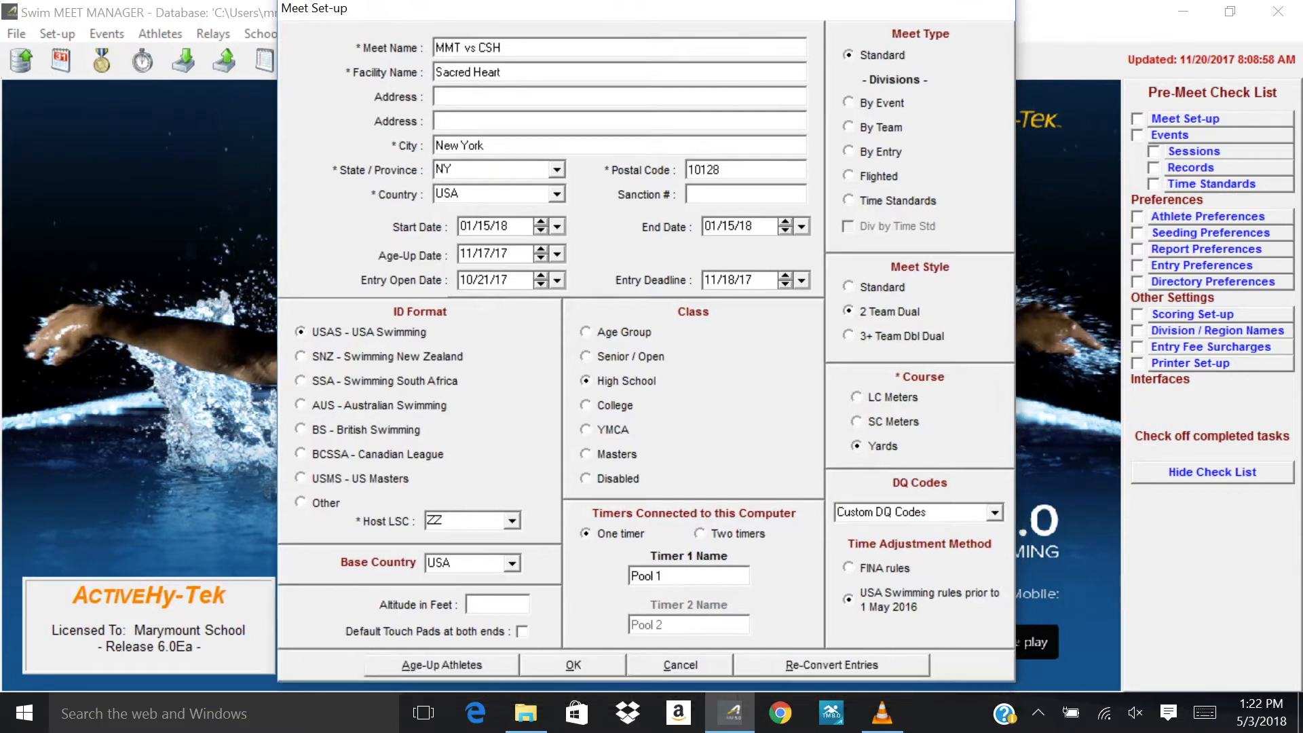
{"action": "key", "text": "Return"}
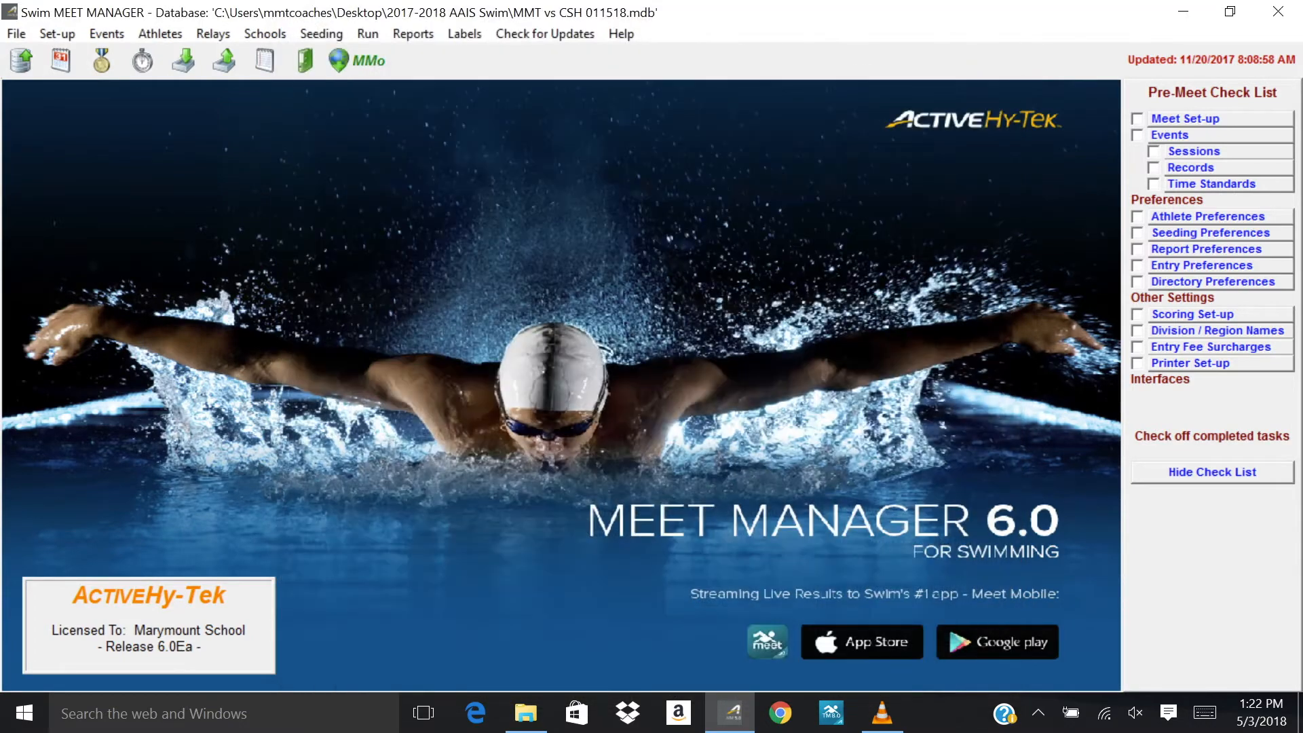
Start a roster import and unzip the CSH Roster 17-18 archive from the 2017-2018 AAIS Swim folder.
{"action": "key", "text": "alt+f"}
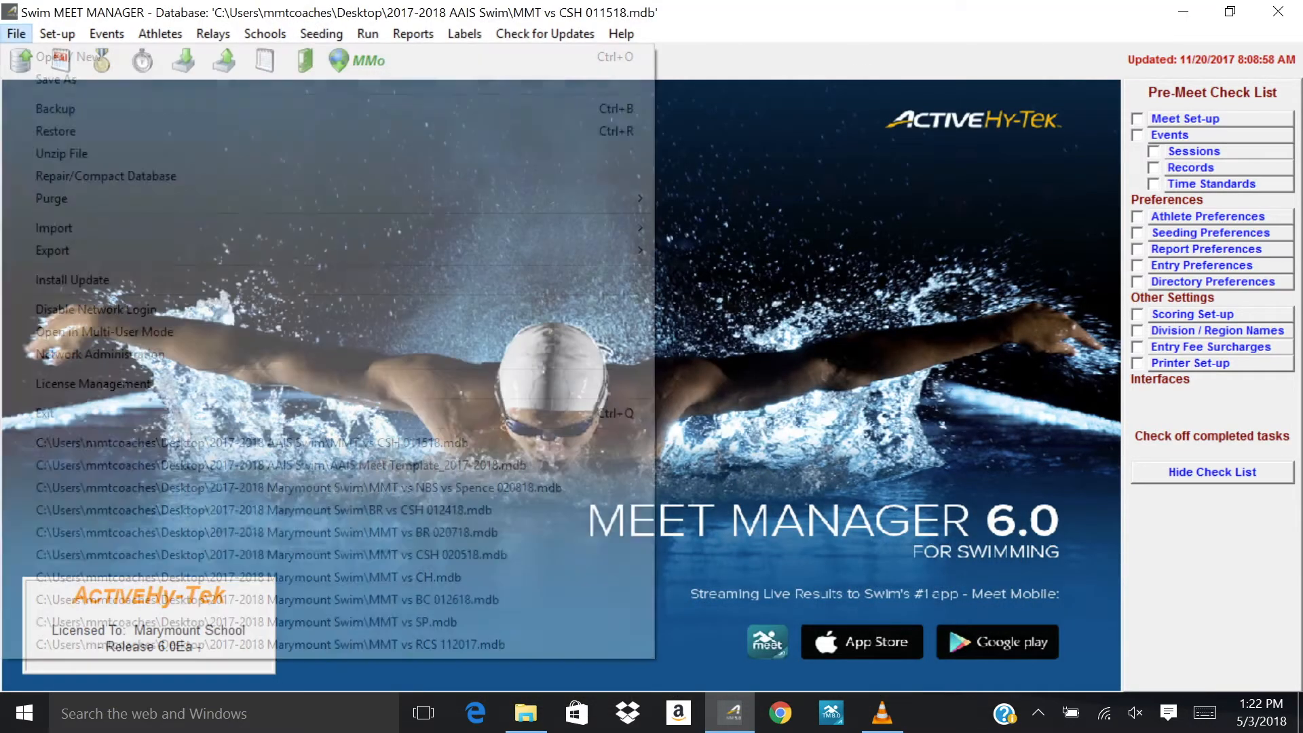
{"action": "key", "text": "Down"}
{"action": "key", "text": "Down"}
{"action": "key", "text": "Down"}
{"action": "key", "text": "Down"}
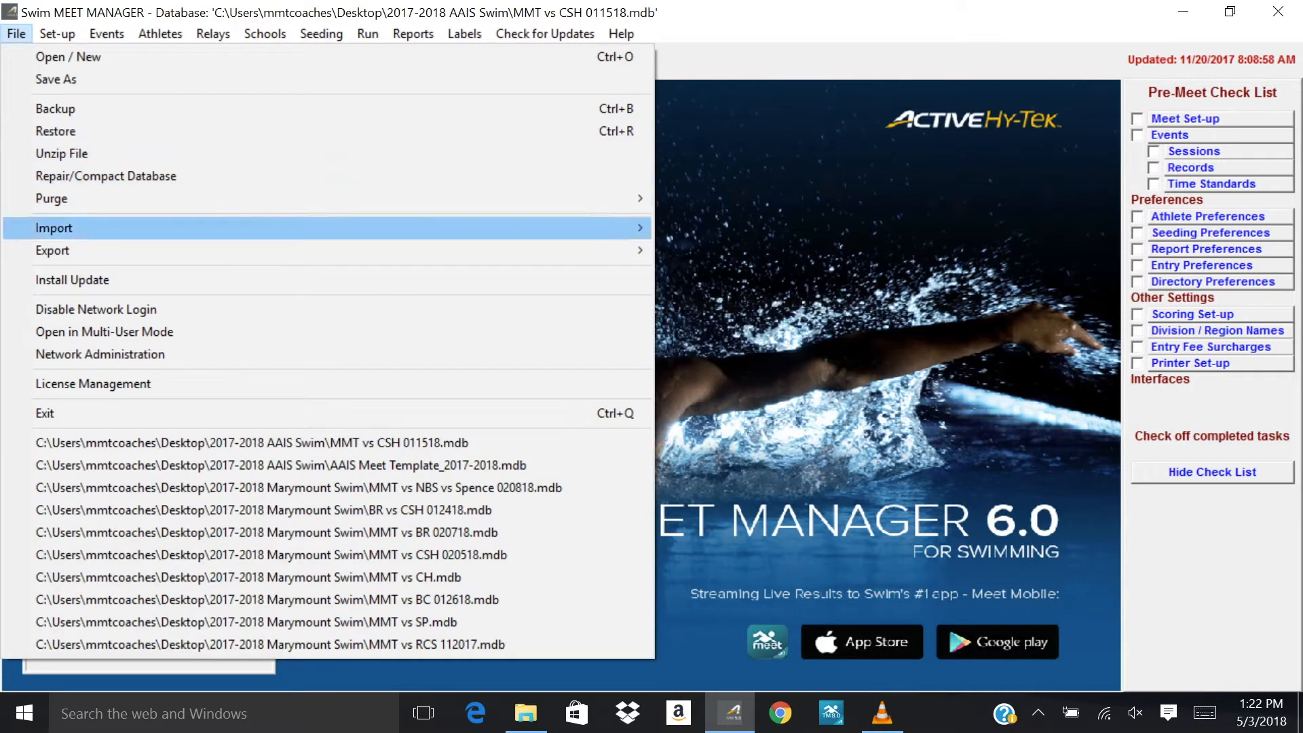
{"action": "mouse_move", "coordinate": [68, 228]}
{"action": "key", "text": "Down"}
{"action": "key", "text": "Up"}
{"action": "key", "text": "Right"}
{"action": "key", "text": "Down"}
{"action": "key", "text": "Return"}
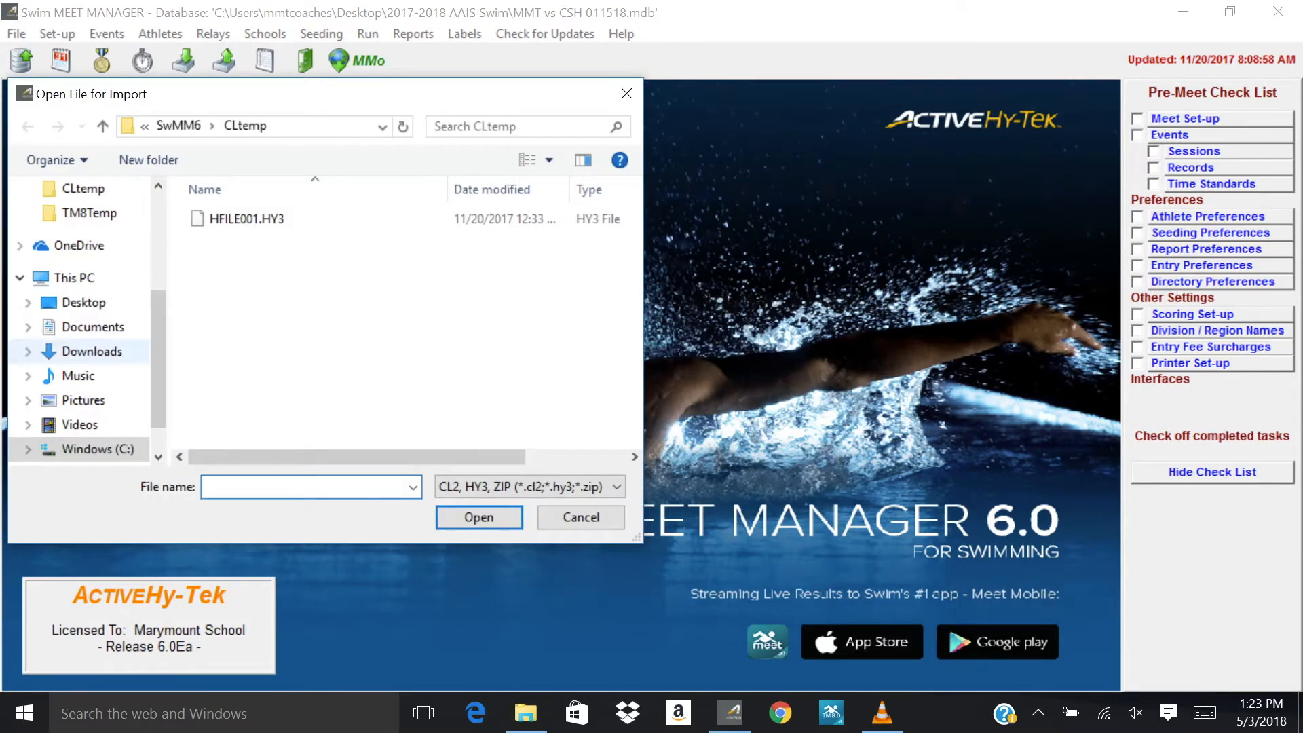
{"action": "left_click", "coordinate": [83, 302]}
{"action": "left_click", "coordinate": [109, 310]}
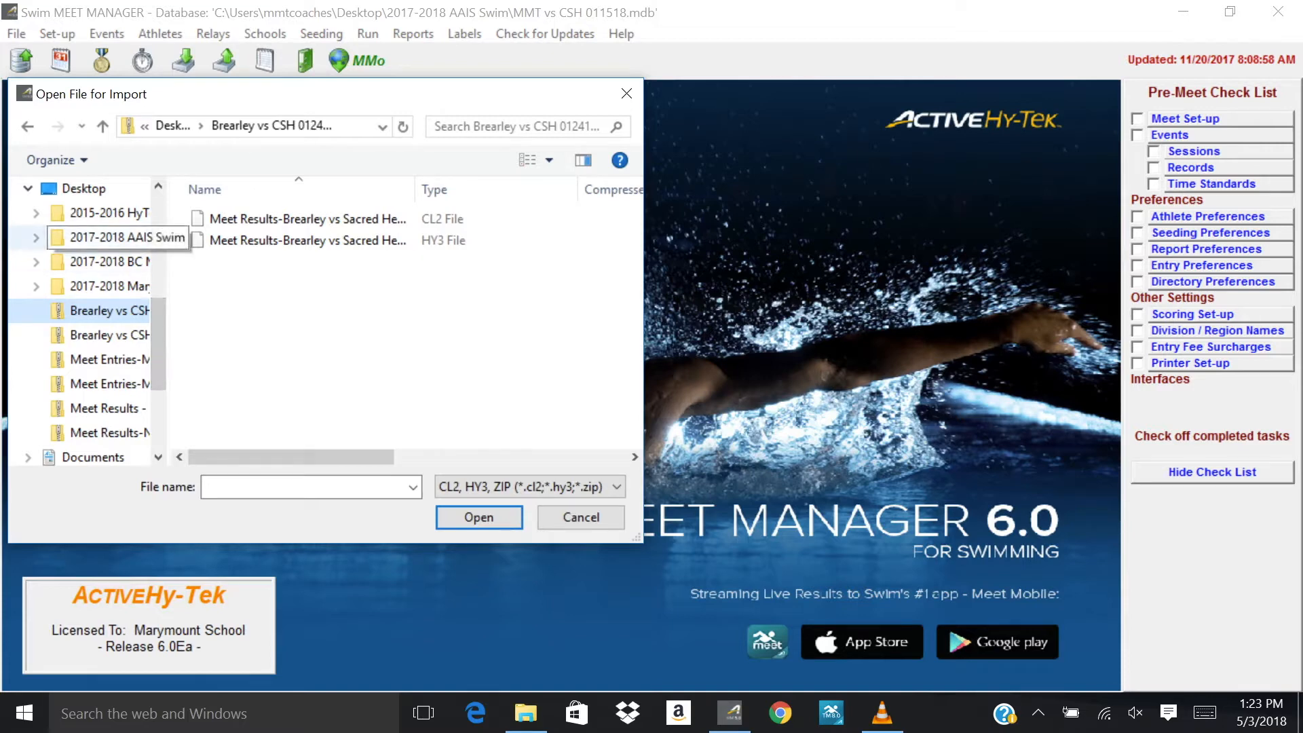
{"action": "left_click", "coordinate": [109, 237]}
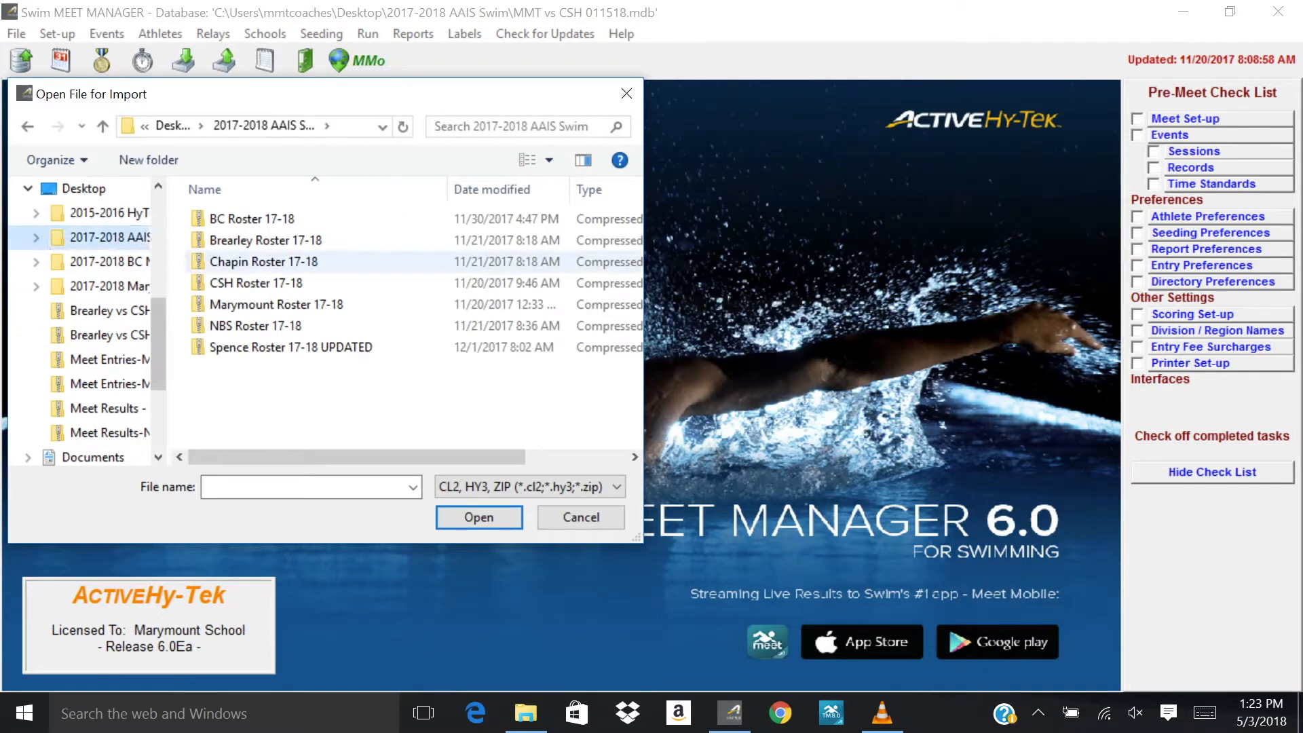
{"action": "left_click", "coordinate": [257, 283]}
{"action": "left_click", "coordinate": [478, 518]}
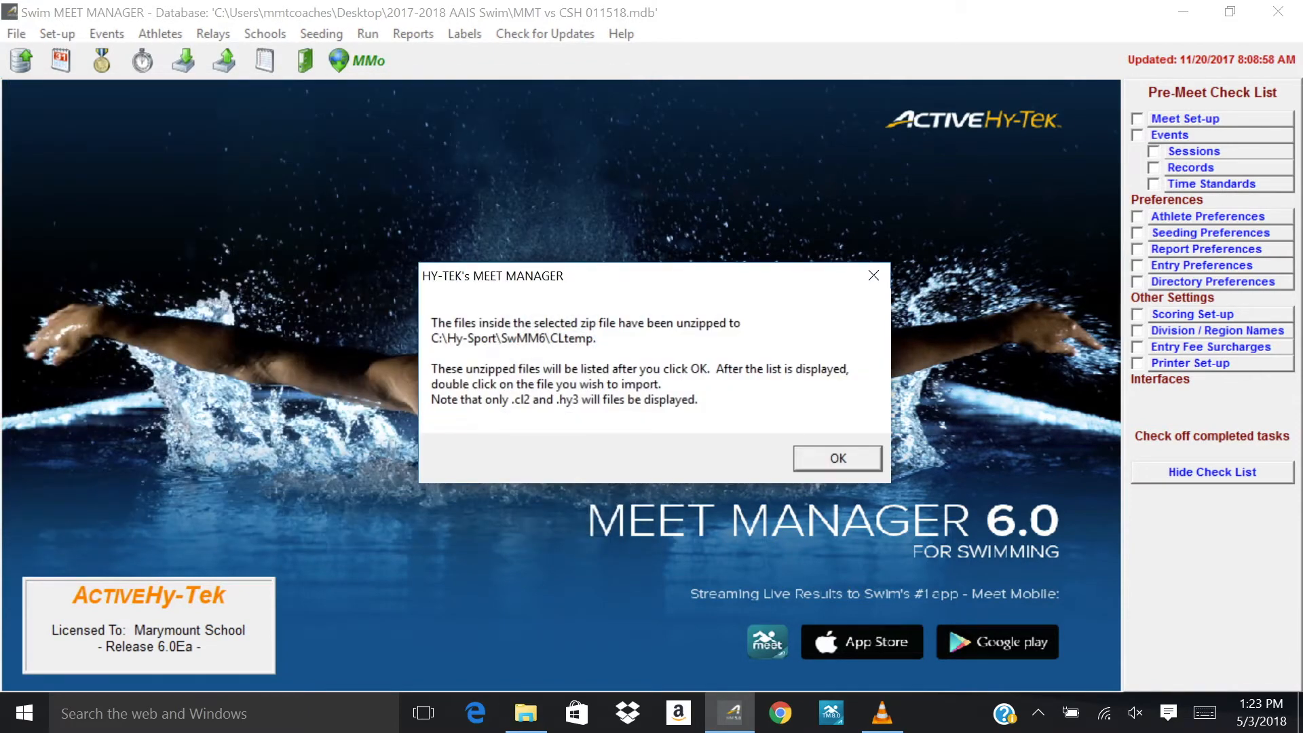
{"action": "key", "text": "Return"}
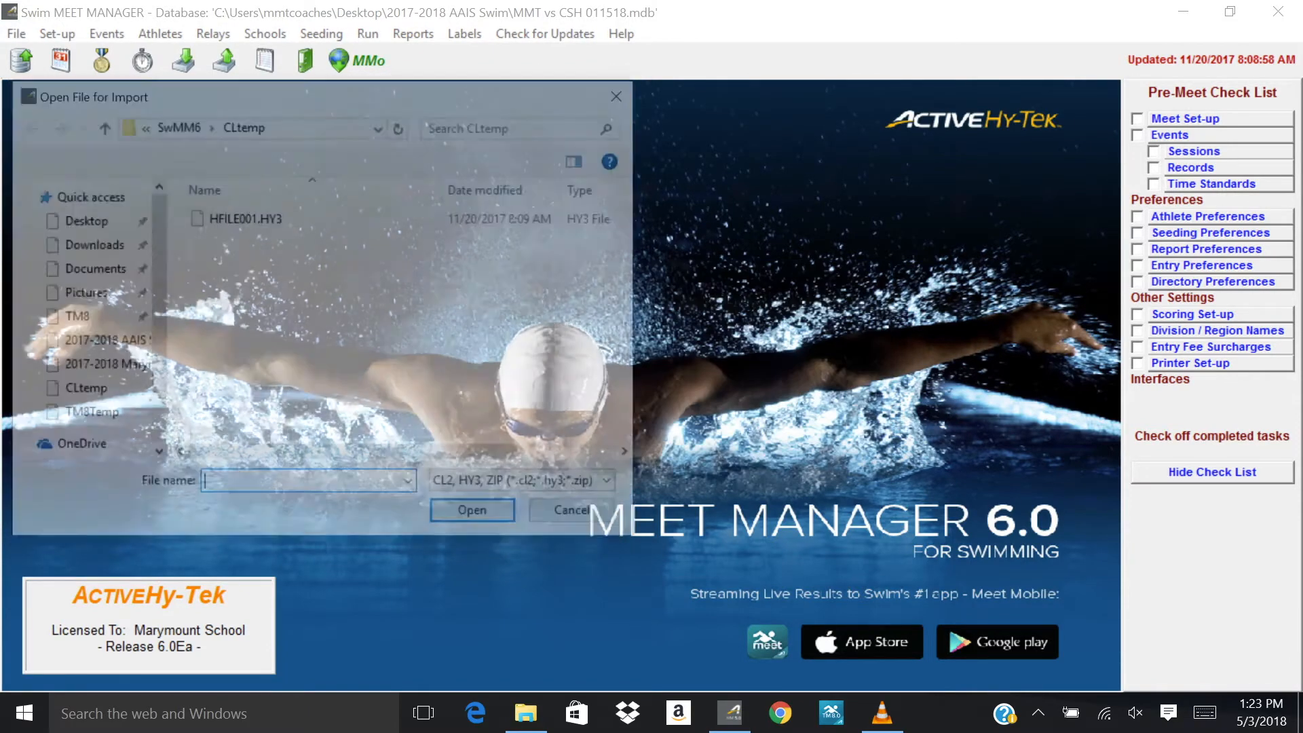
Import the roster file HFILE001.HY3 without copying competitor numbers, using LSC as part of the team match.
{"action": "left_click", "coordinate": [246, 219]}
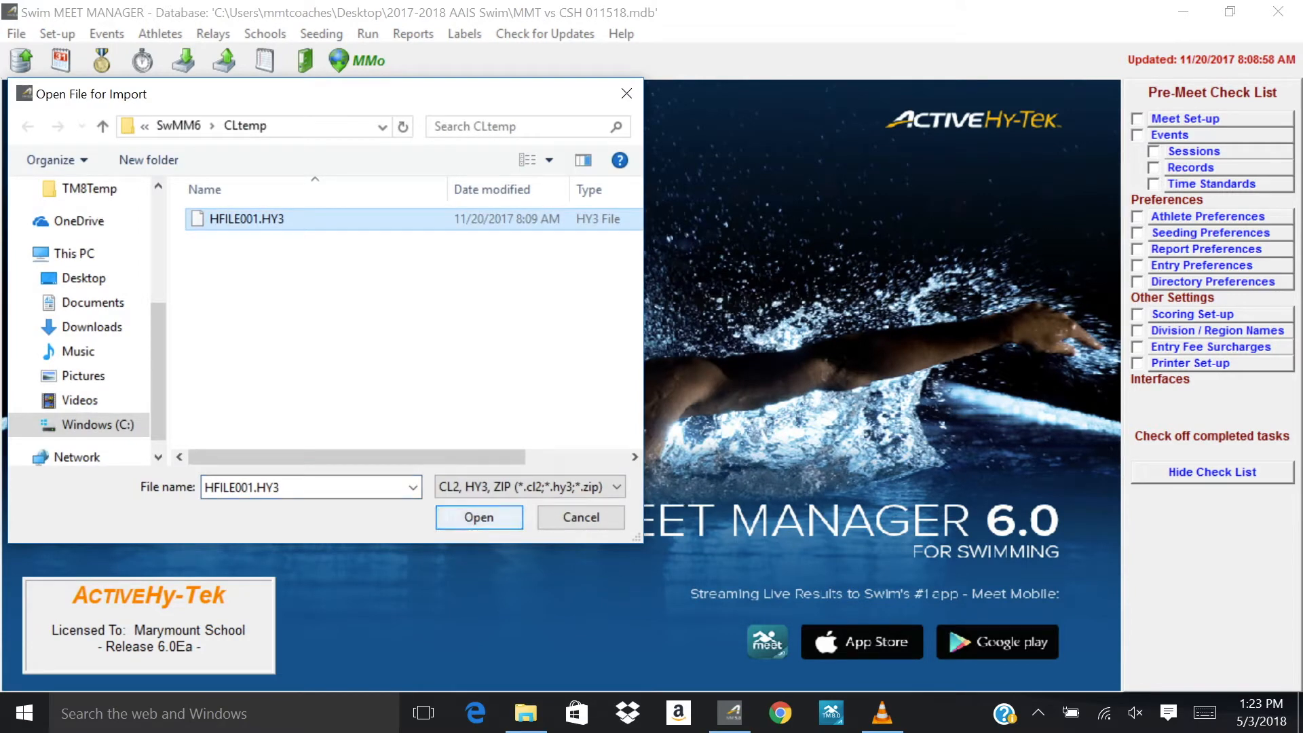
{"action": "key", "text": "Return"}
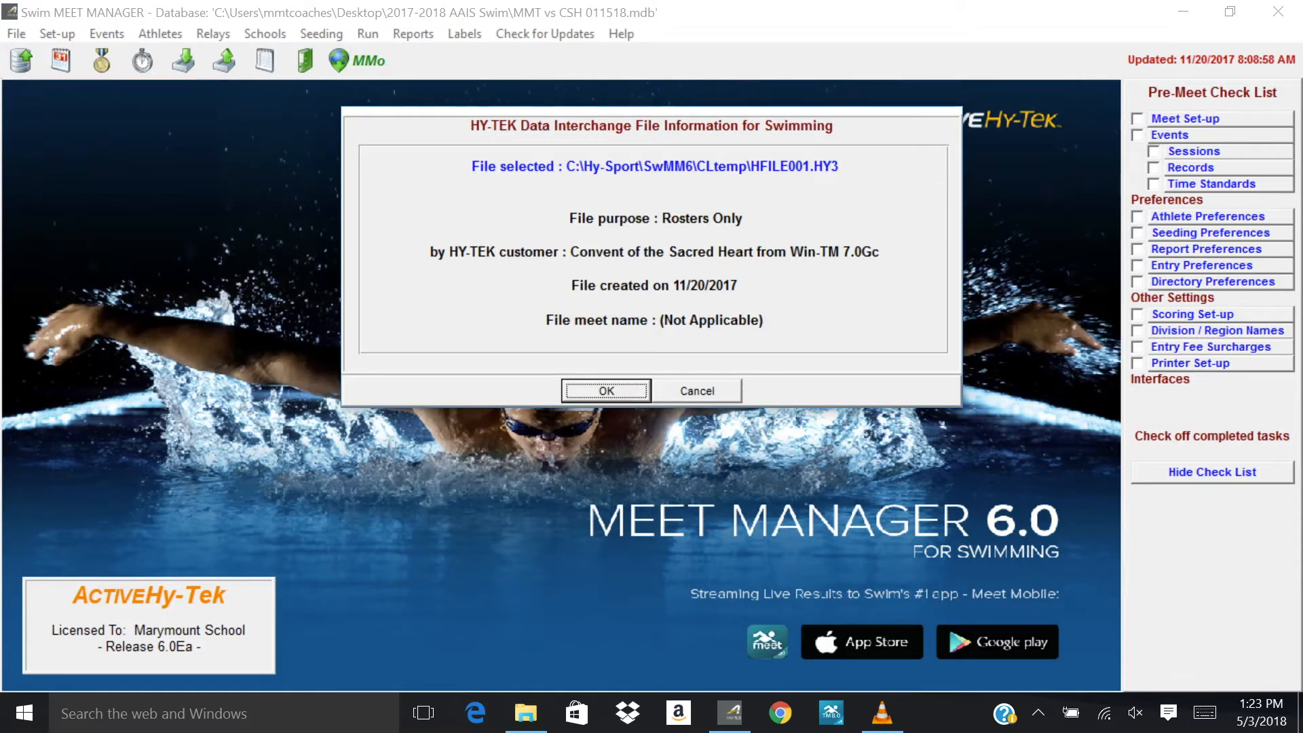
{"action": "key", "text": "Return"}
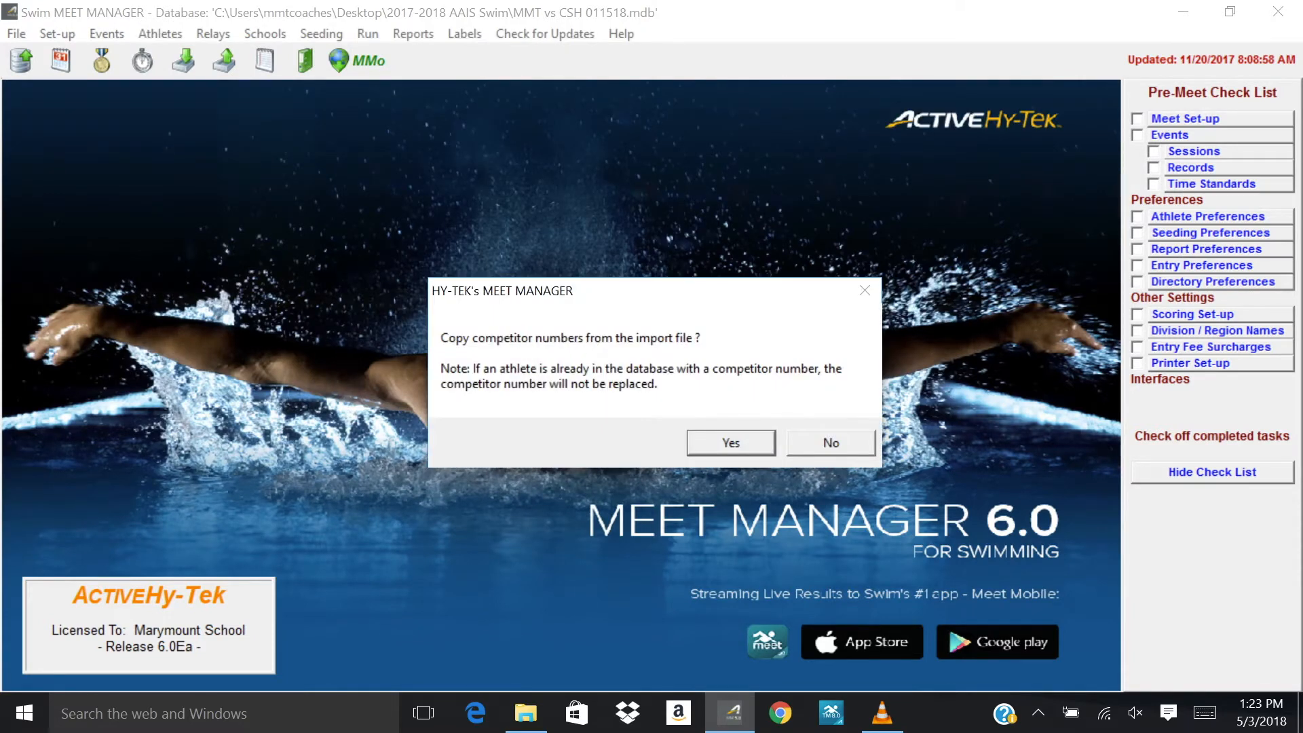
{"action": "key", "text": "Tab"}
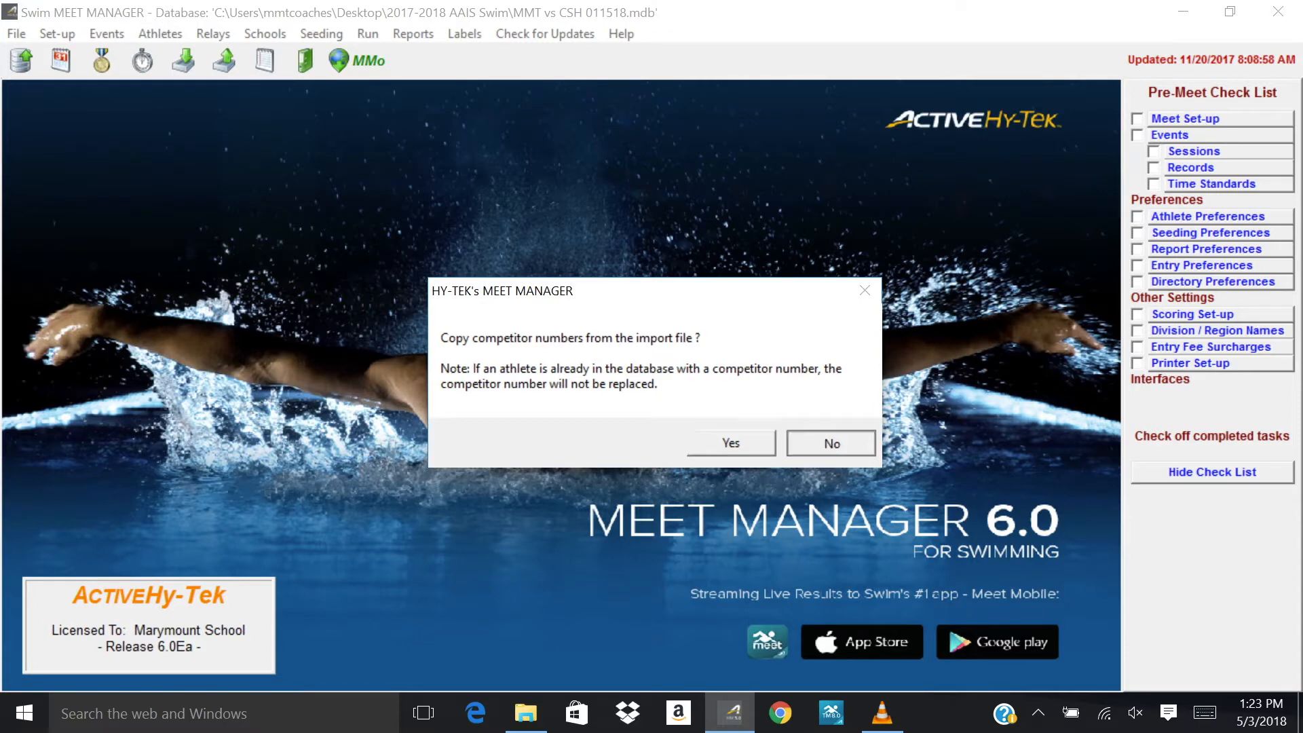
{"action": "key", "text": "Return"}
{"action": "key", "text": "Return"}
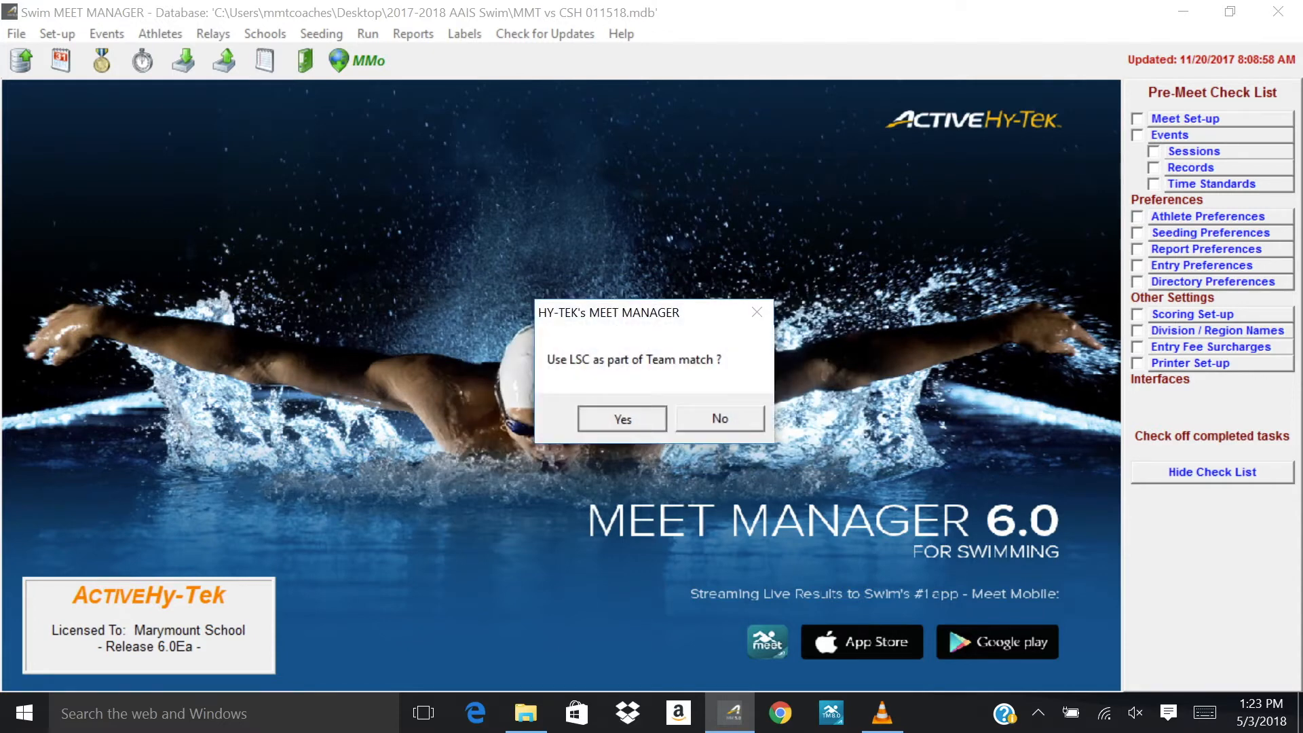
{"action": "key", "text": "Return"}
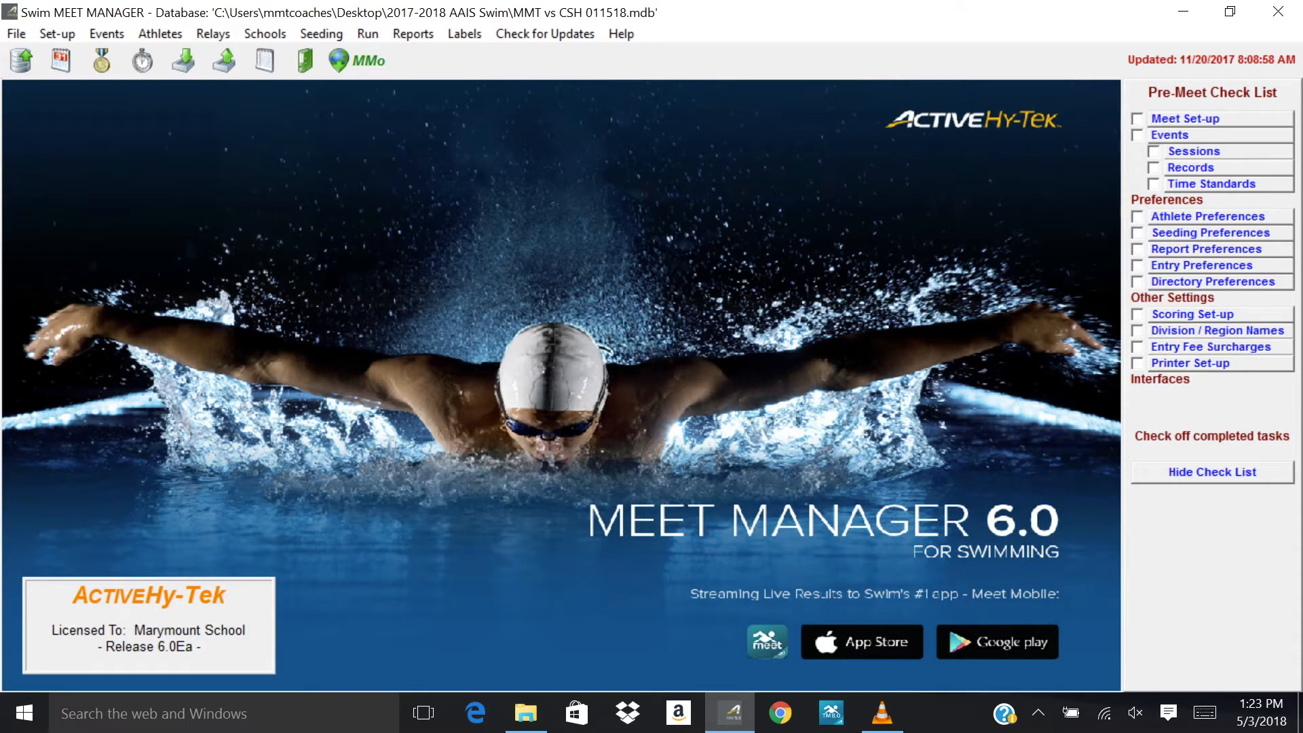
Start another roster import and unzip the Marymount Roster 17-18 archive from the desktop's 2017-2018 AAIS Swim folder.
{"action": "left_click", "coordinate": [17, 33]}
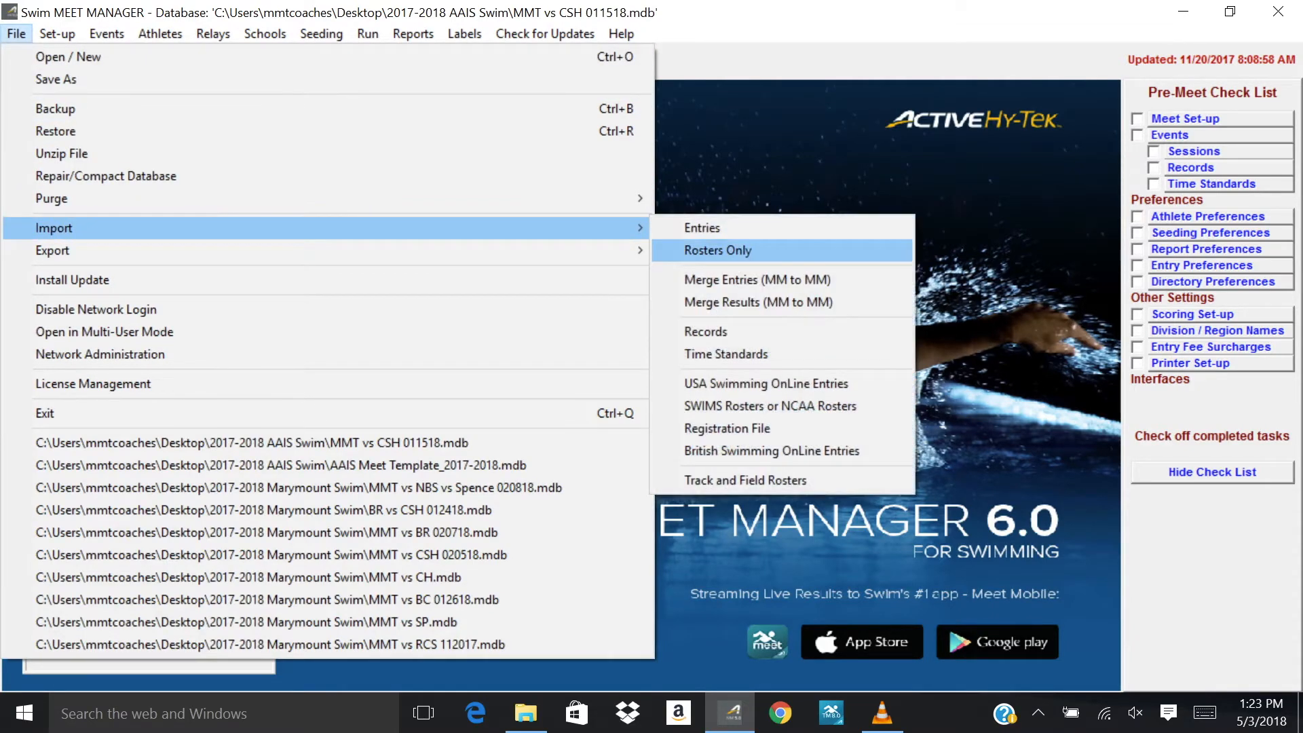
{"action": "left_click", "coordinate": [718, 250]}
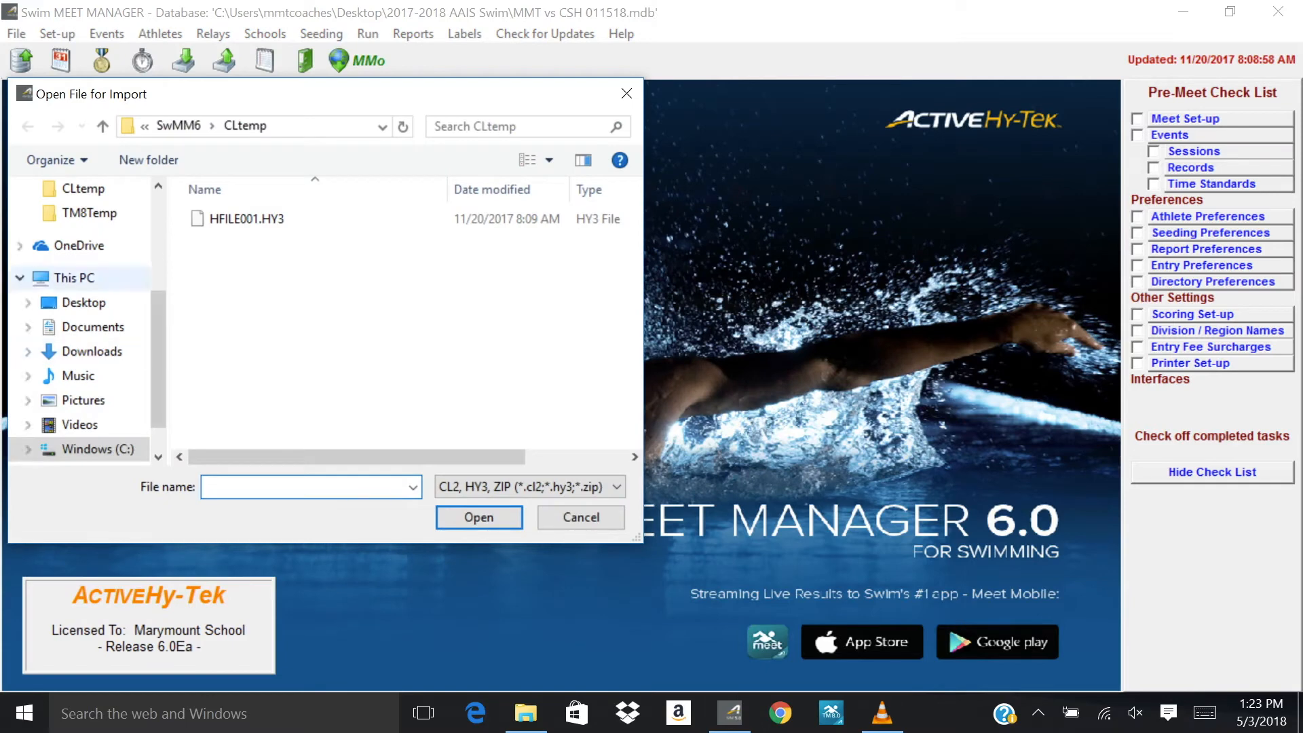
{"action": "left_click", "coordinate": [84, 302]}
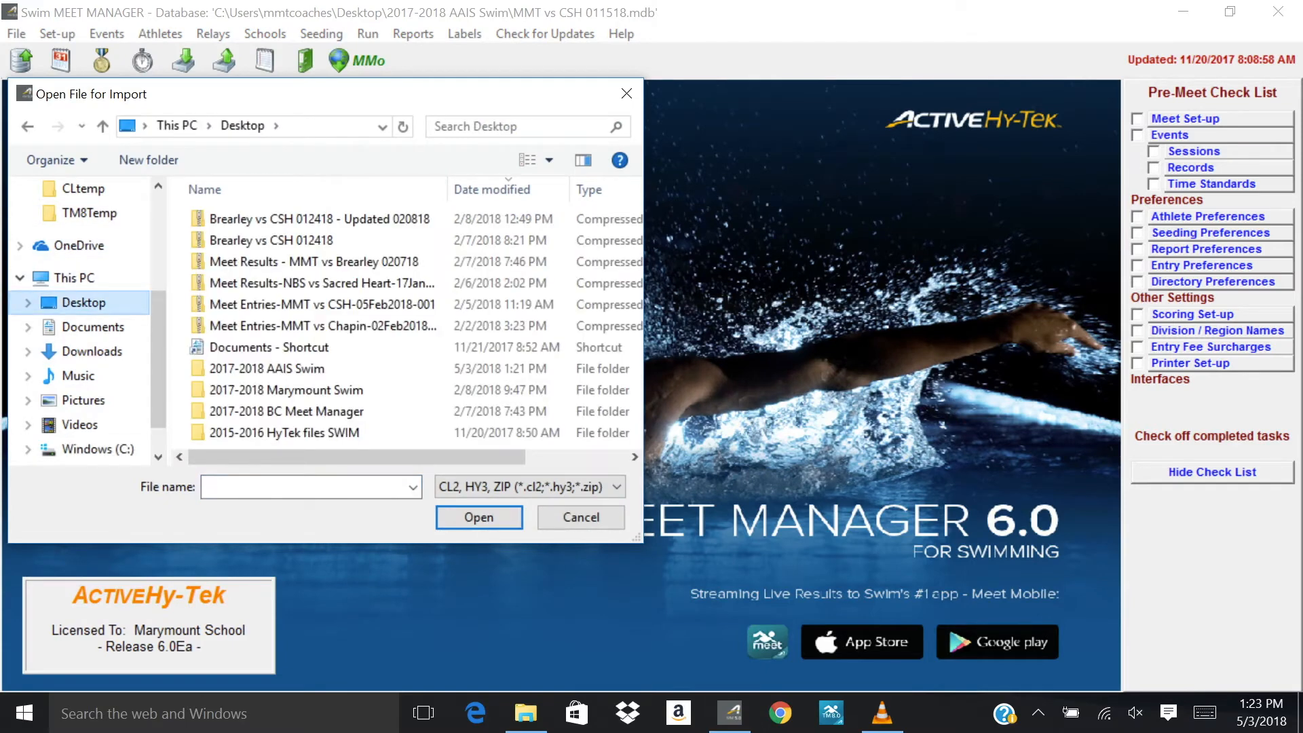
{"action": "left_click", "coordinate": [267, 369]}
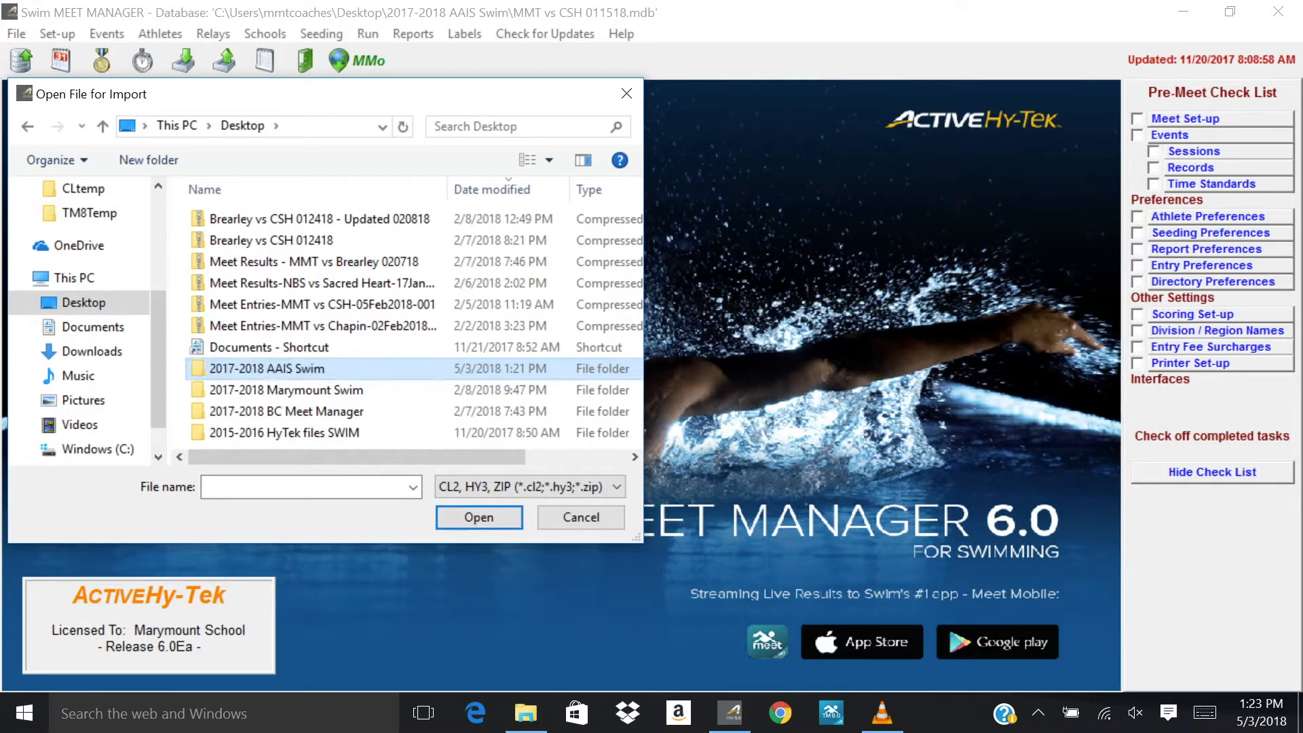
{"action": "key", "text": "Return"}
{"action": "left_click", "coordinate": [277, 304]}
{"action": "left_click", "coordinate": [276, 304]}
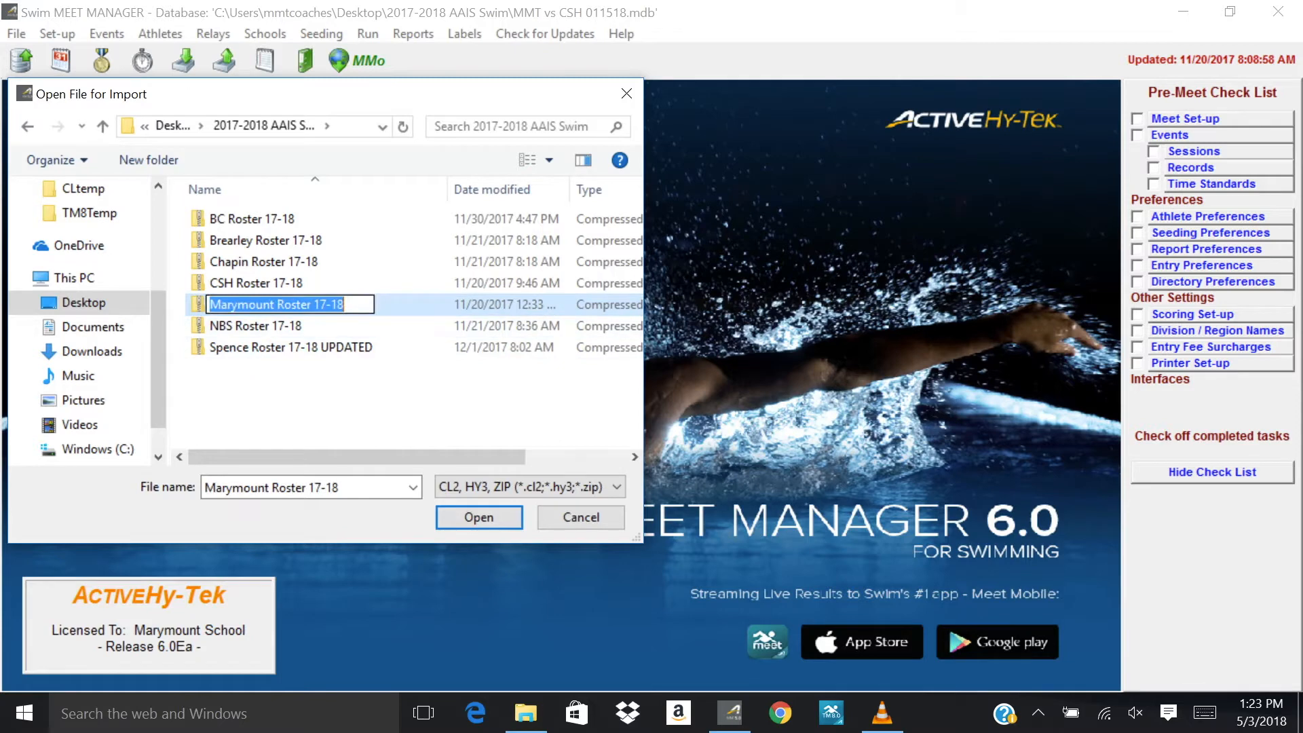
{"action": "key", "text": "Escape"}
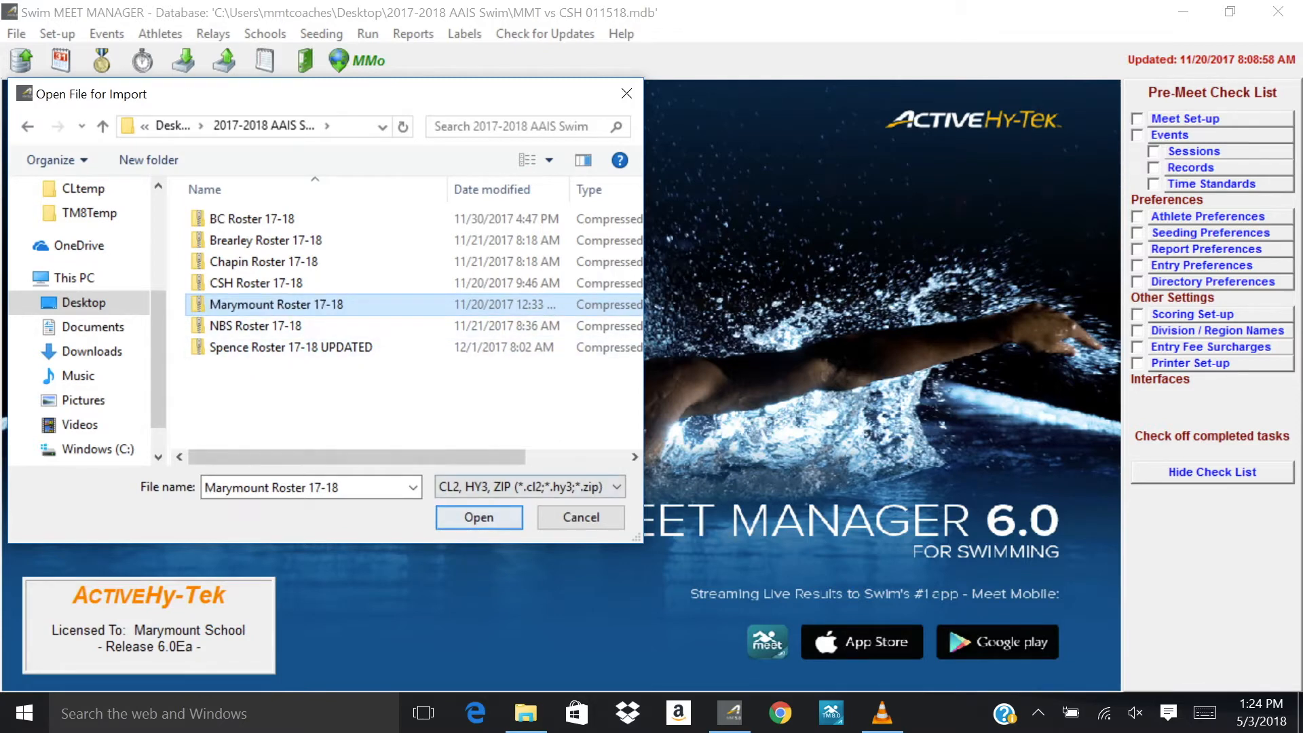
{"action": "key", "text": "Return"}
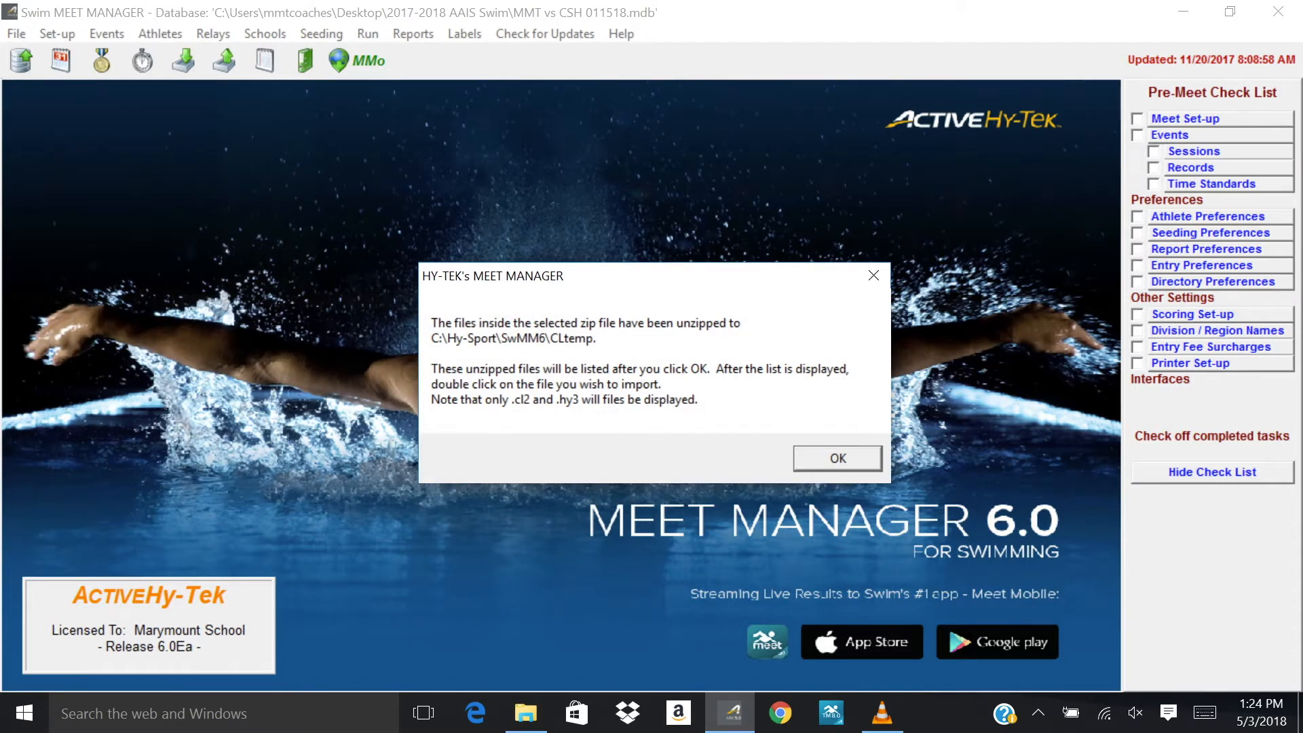
{"action": "key", "text": "Return"}
Import the unzipped Marymount roster file HFILE001.HY3 with the offered import options.
{"action": "left_click", "coordinate": [246, 219]}
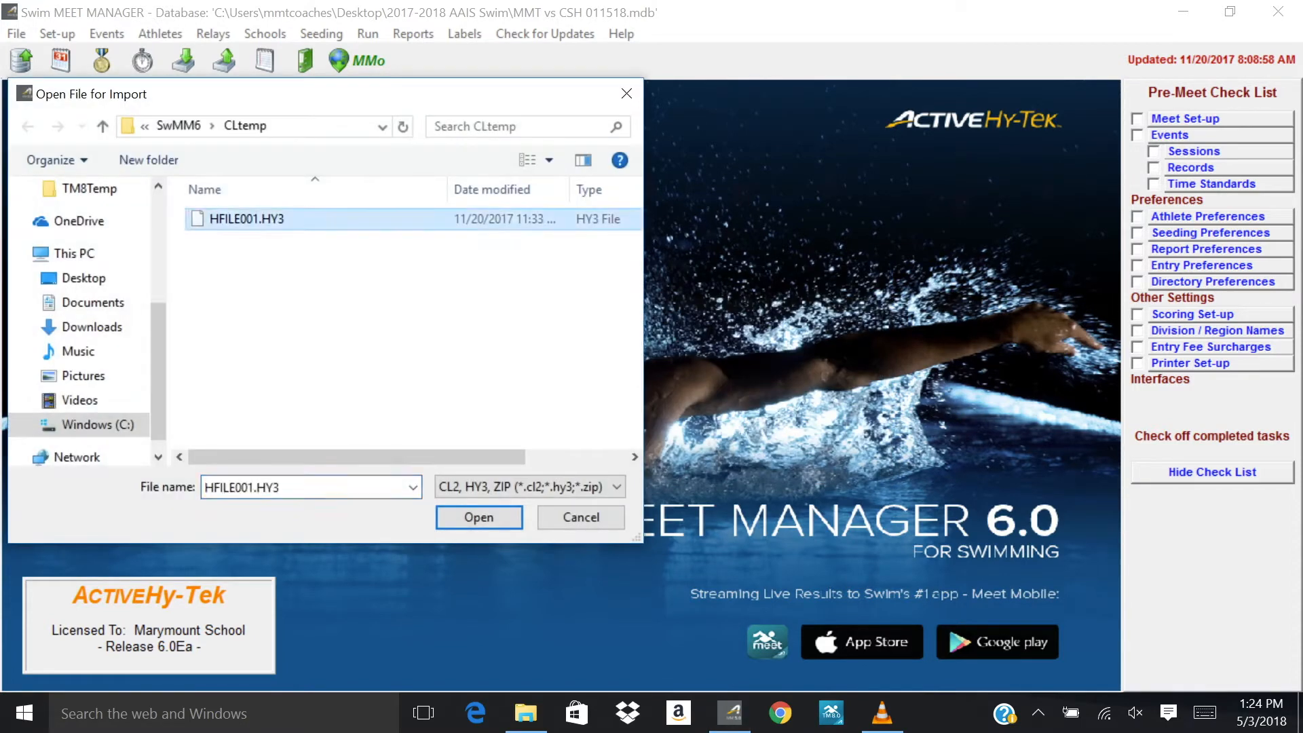
{"action": "left_click", "coordinate": [478, 517]}
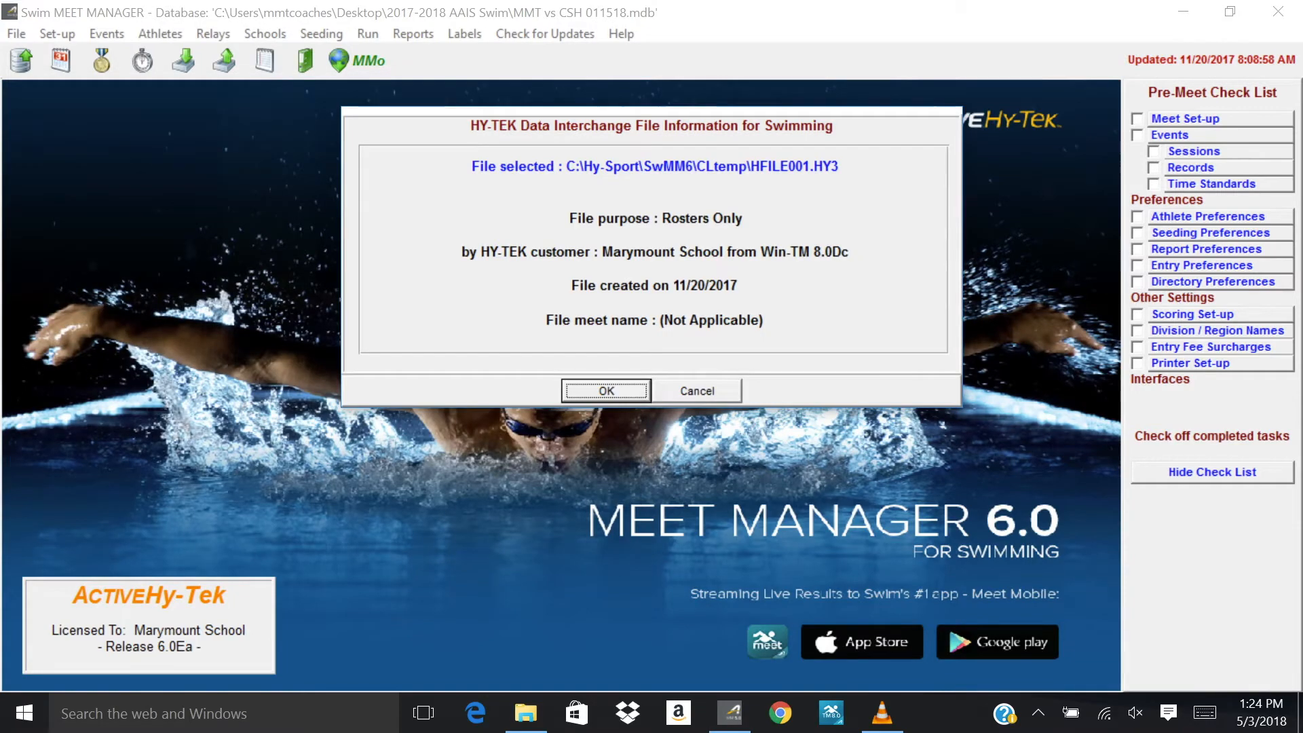
{"action": "key", "text": "Return"}
{"action": "key", "text": "Return"}
{"action": "key", "text": "Return"}
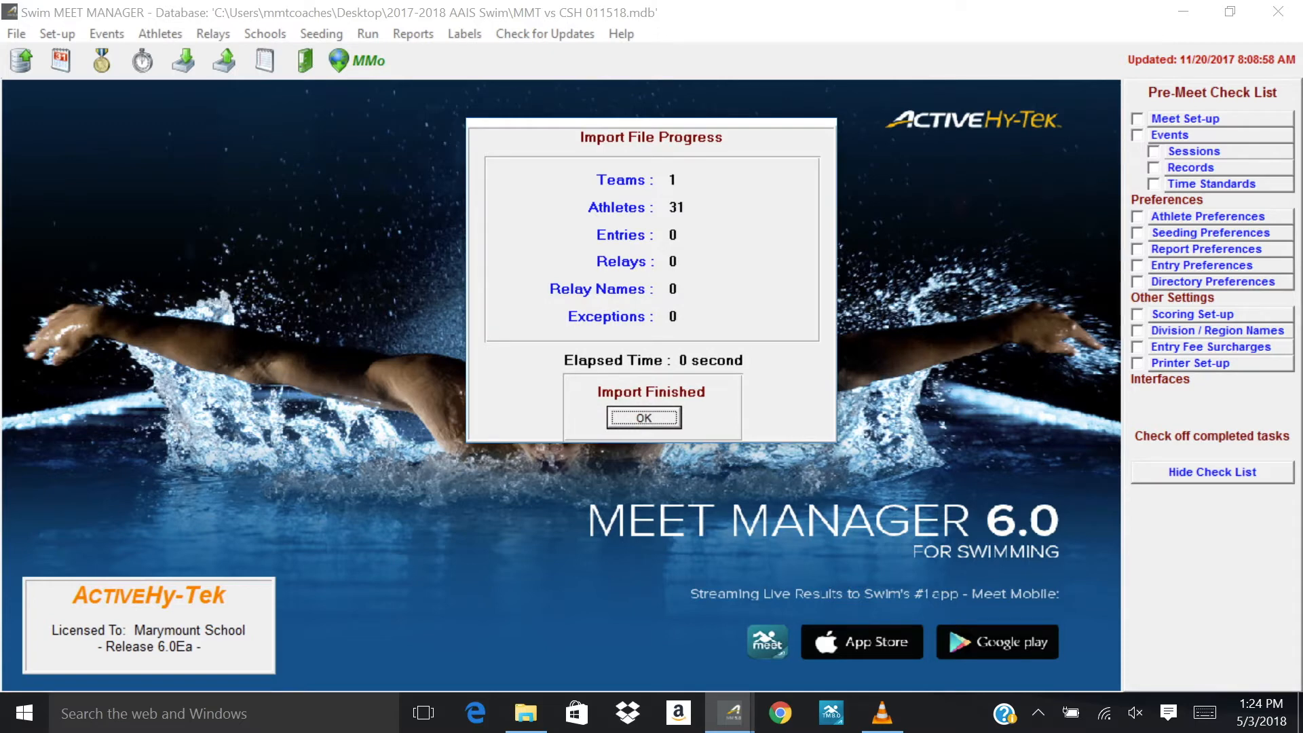
{"action": "key", "text": "Return"}
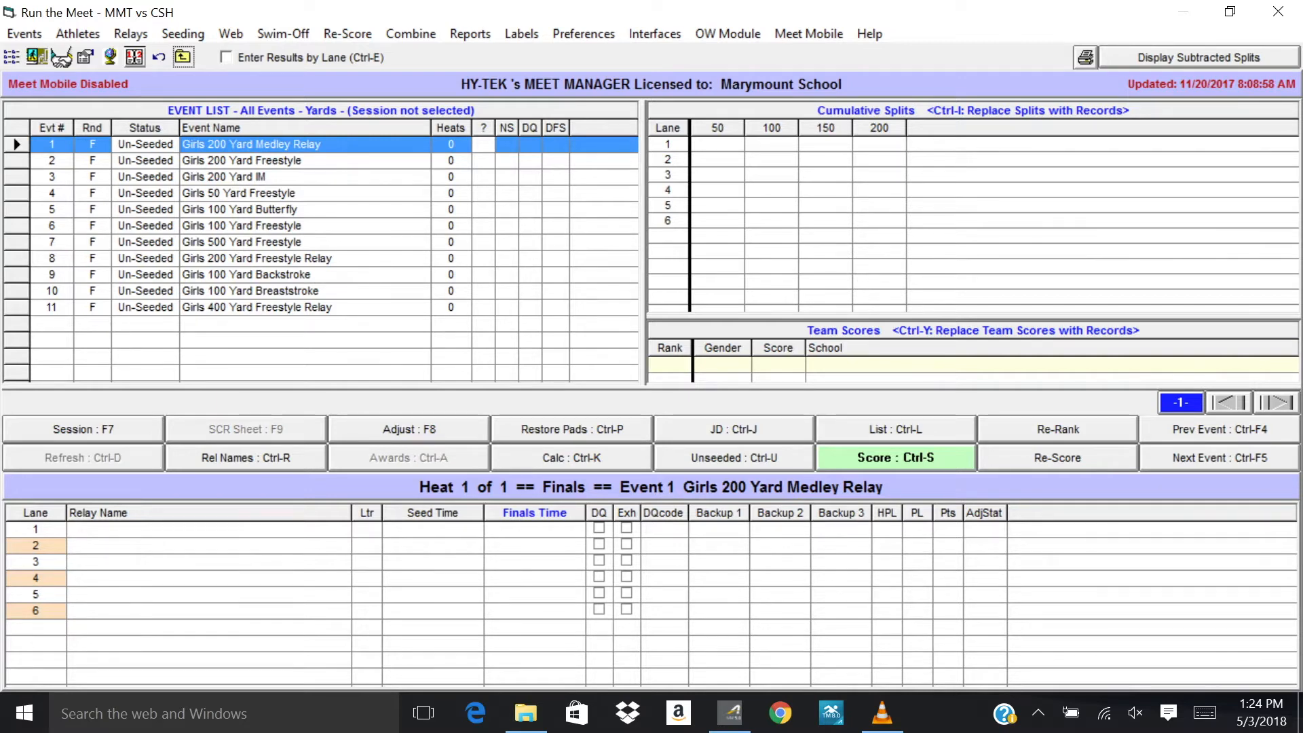
Open the heat adjustment for Event 2 Girls 200 Yard Freestyle and limit the eligible athletes to CSH-MR.
{"action": "key", "text": "Down"}
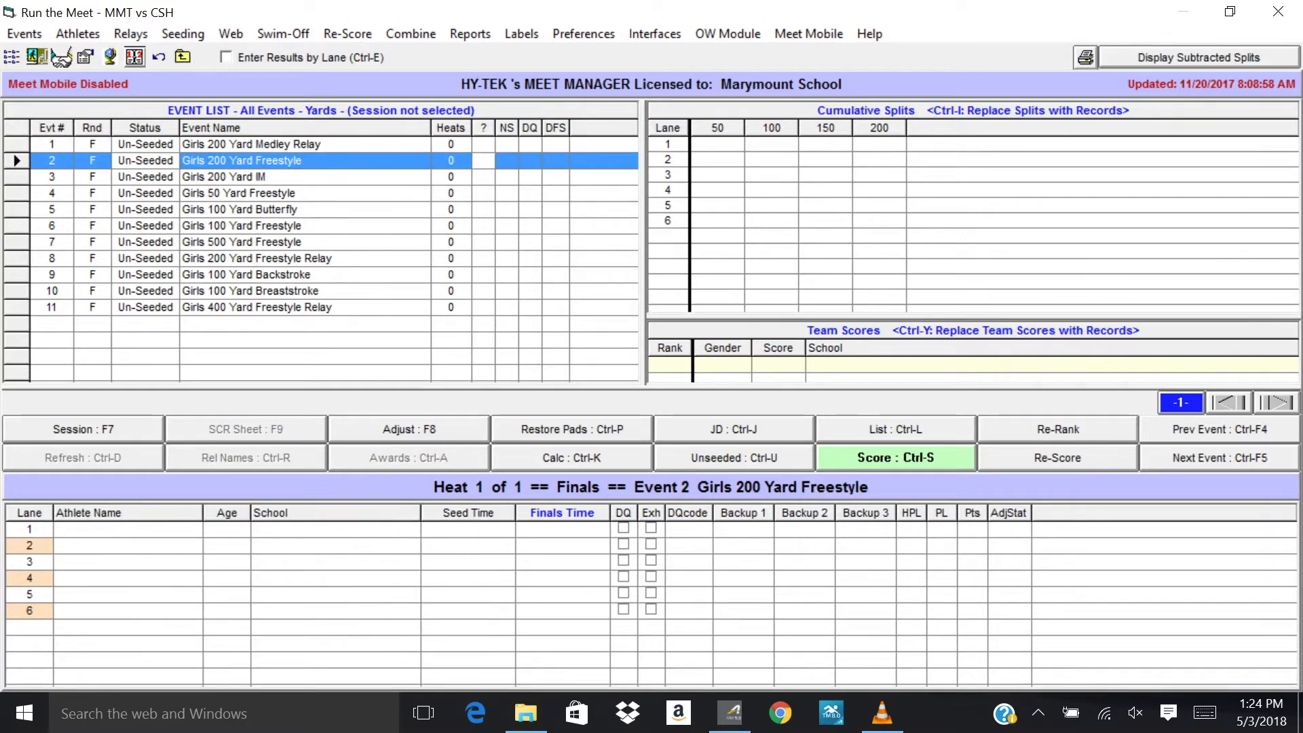
{"action": "key", "text": "F8"}
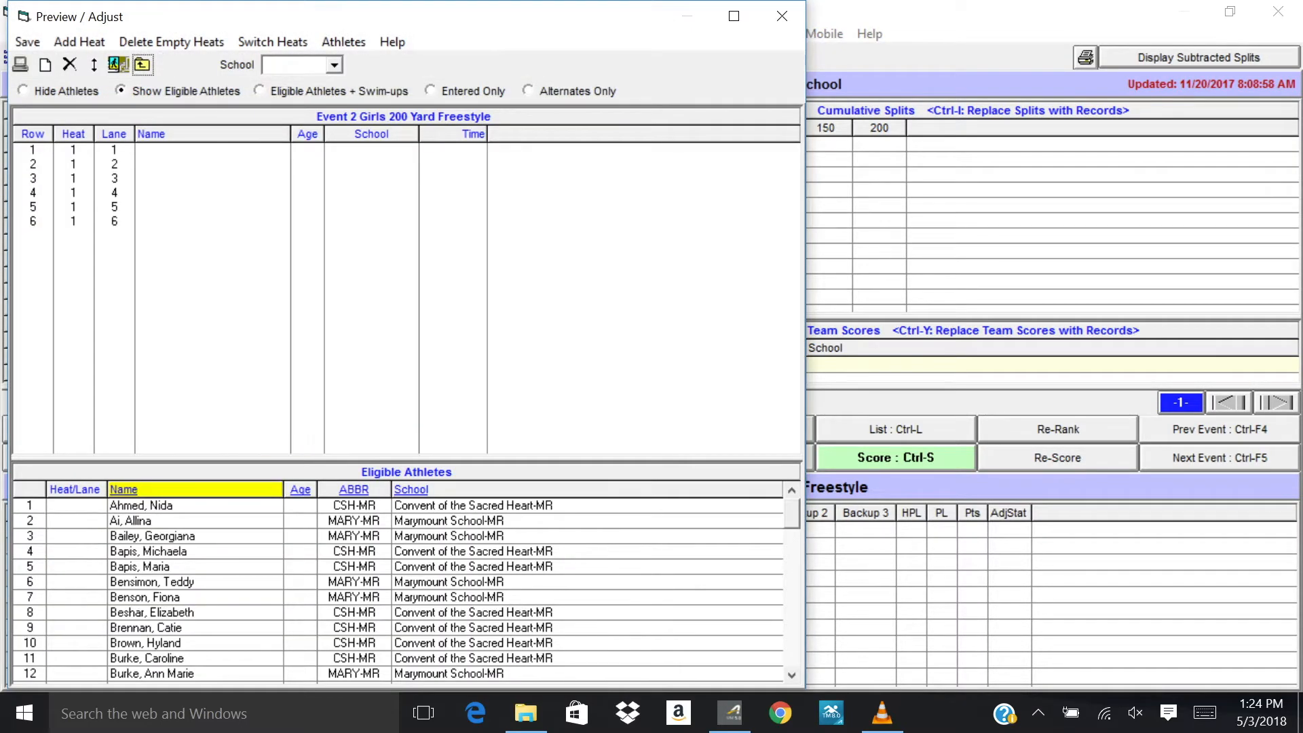
{"action": "left_click", "coordinate": [334, 65]}
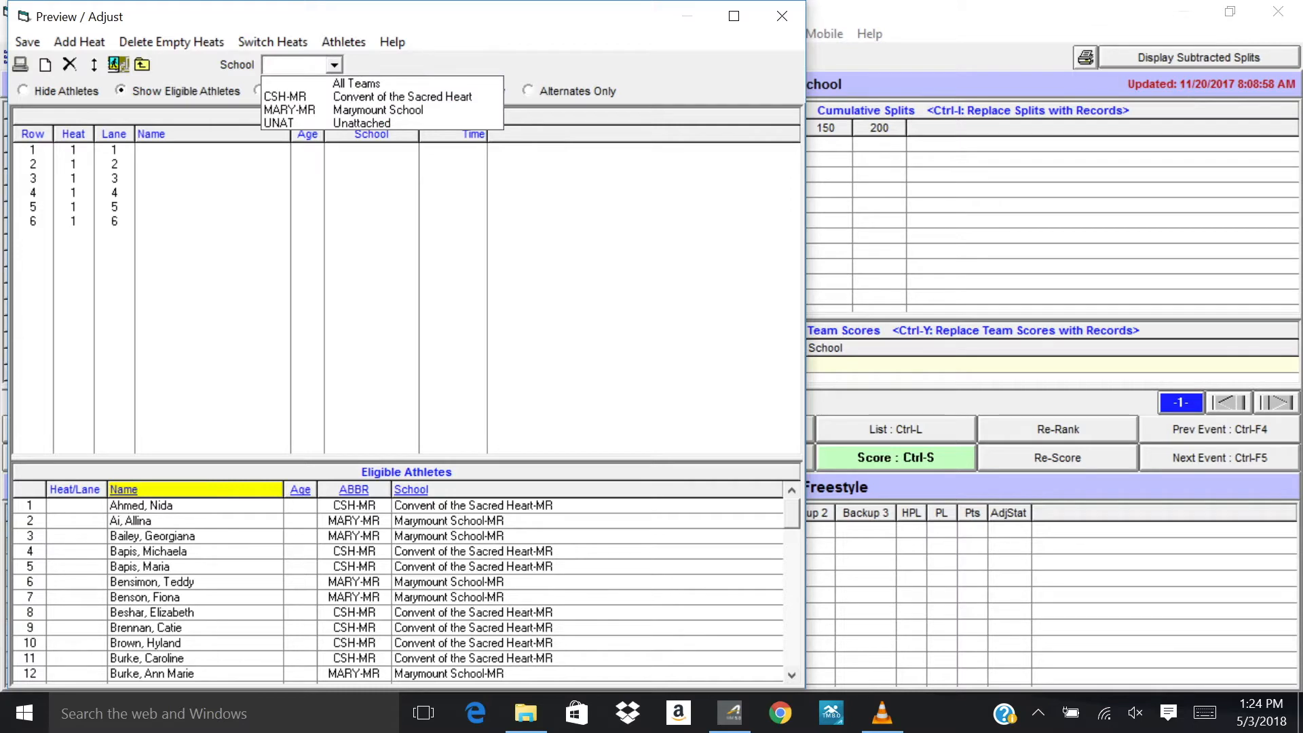
{"action": "key", "text": "Down"}
{"action": "key", "text": "Down"}
{"action": "key", "text": "Up"}
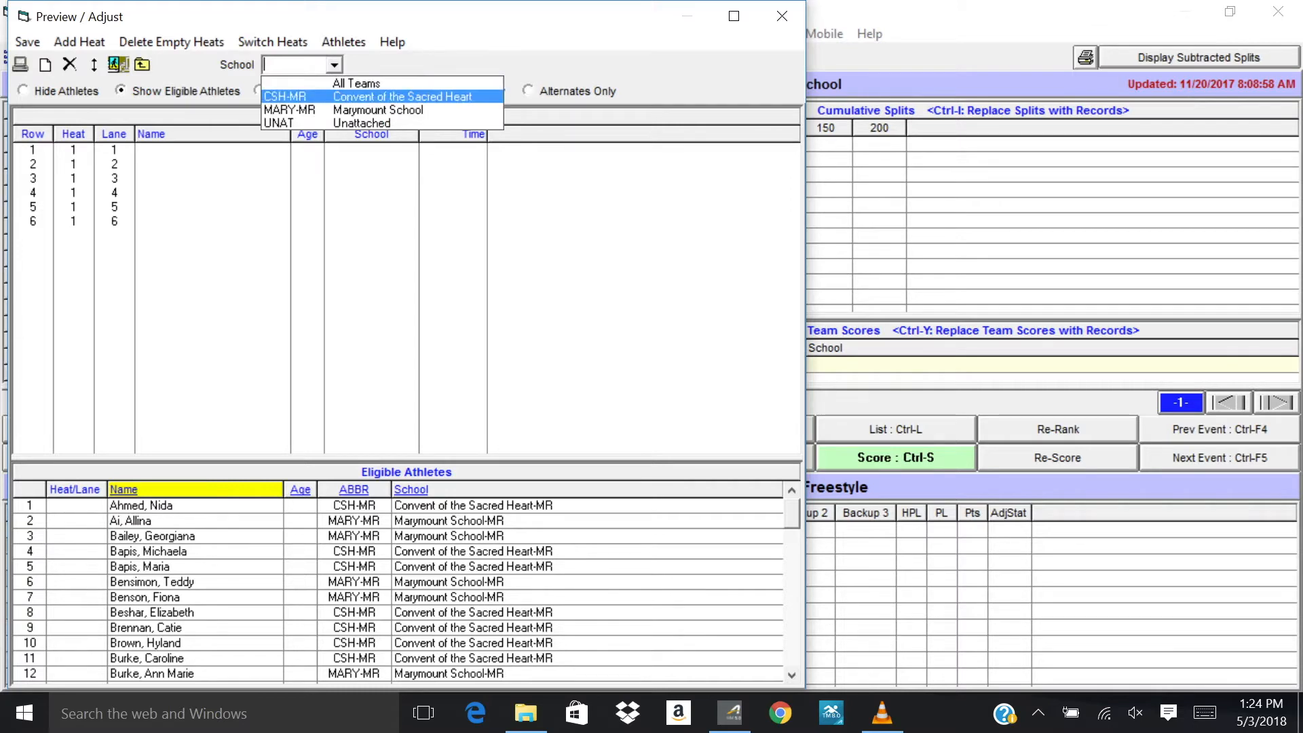
{"action": "key", "text": "Return"}
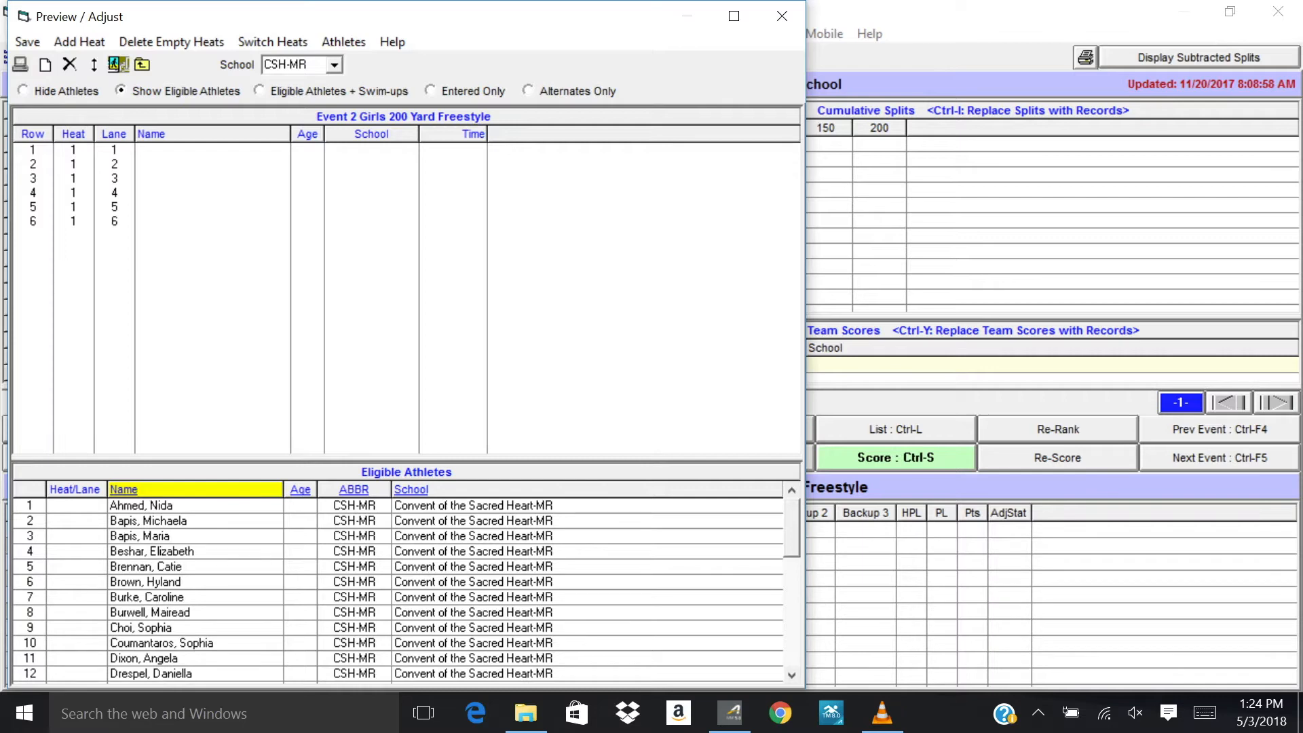
Add the CSH-MR swimmers in rows 23, 30 and 31 of the eligible list to lanes 1, 2 and 3.
{"action": "scroll", "coordinate": [136, 536], "scroll_direction": "down", "scroll_amount": 7}
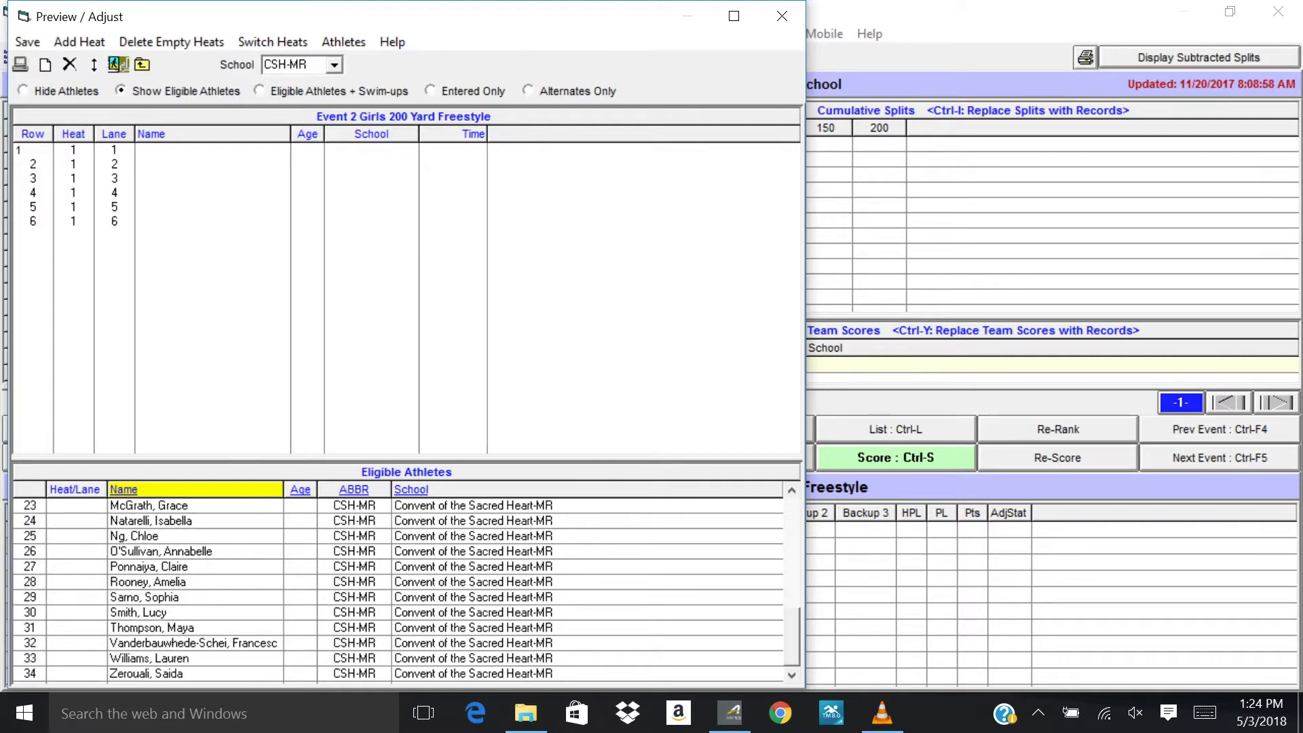
{"action": "scroll", "coordinate": [401, 590], "scroll_direction": "up", "scroll_amount": 1}
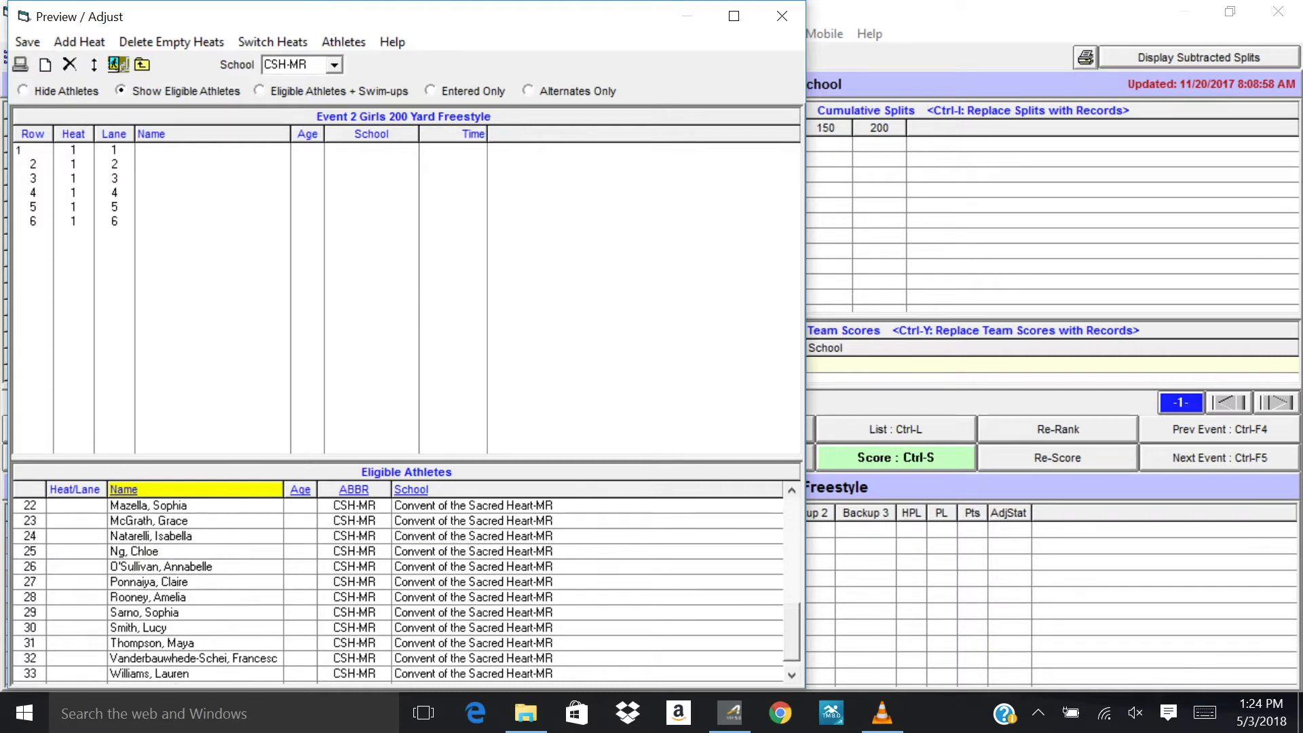
{"action": "double_click", "coordinate": [149, 521]}
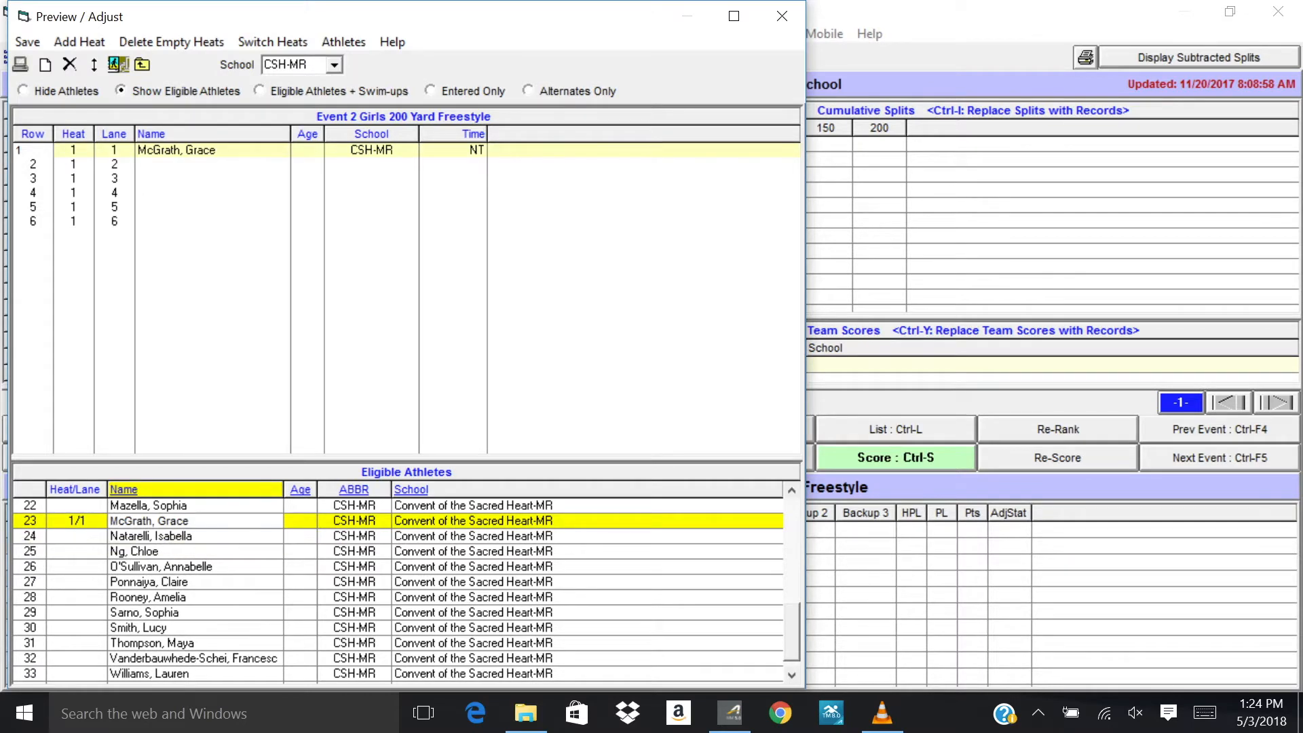
{"action": "double_click", "coordinate": [139, 627]}
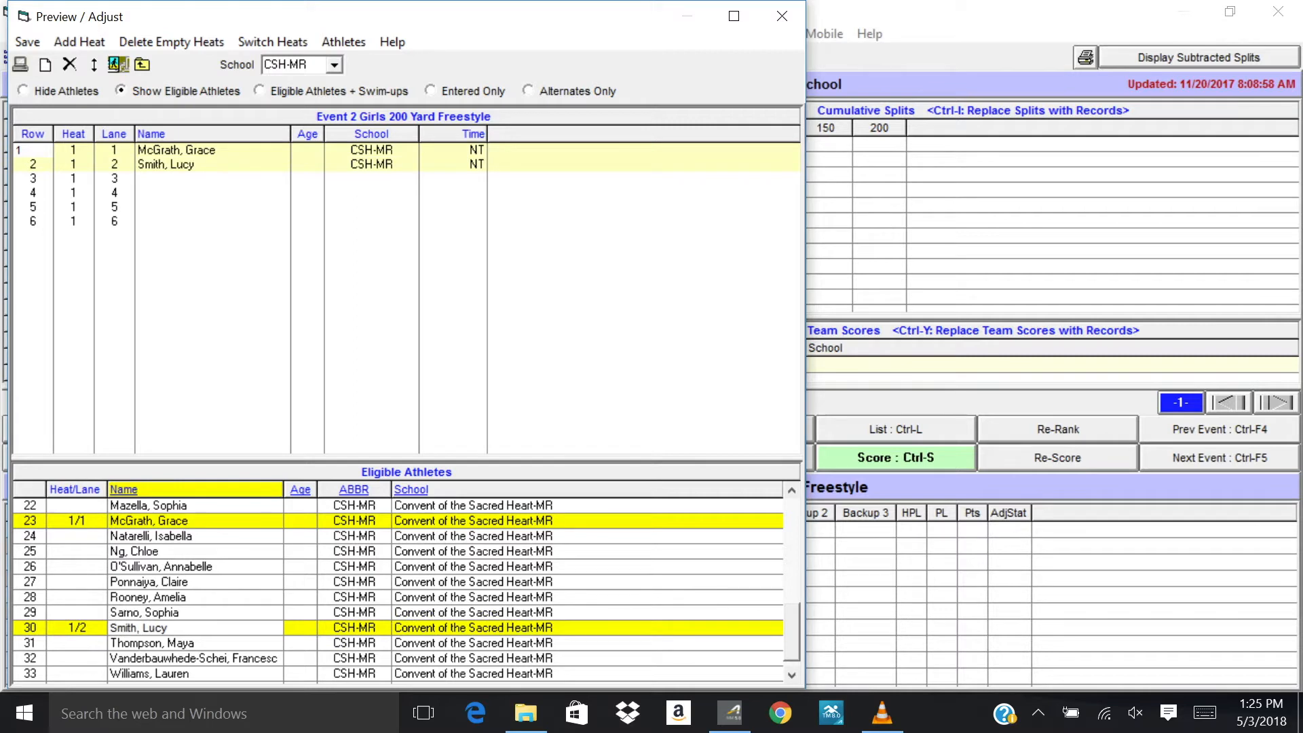
{"action": "double_click", "coordinate": [151, 642]}
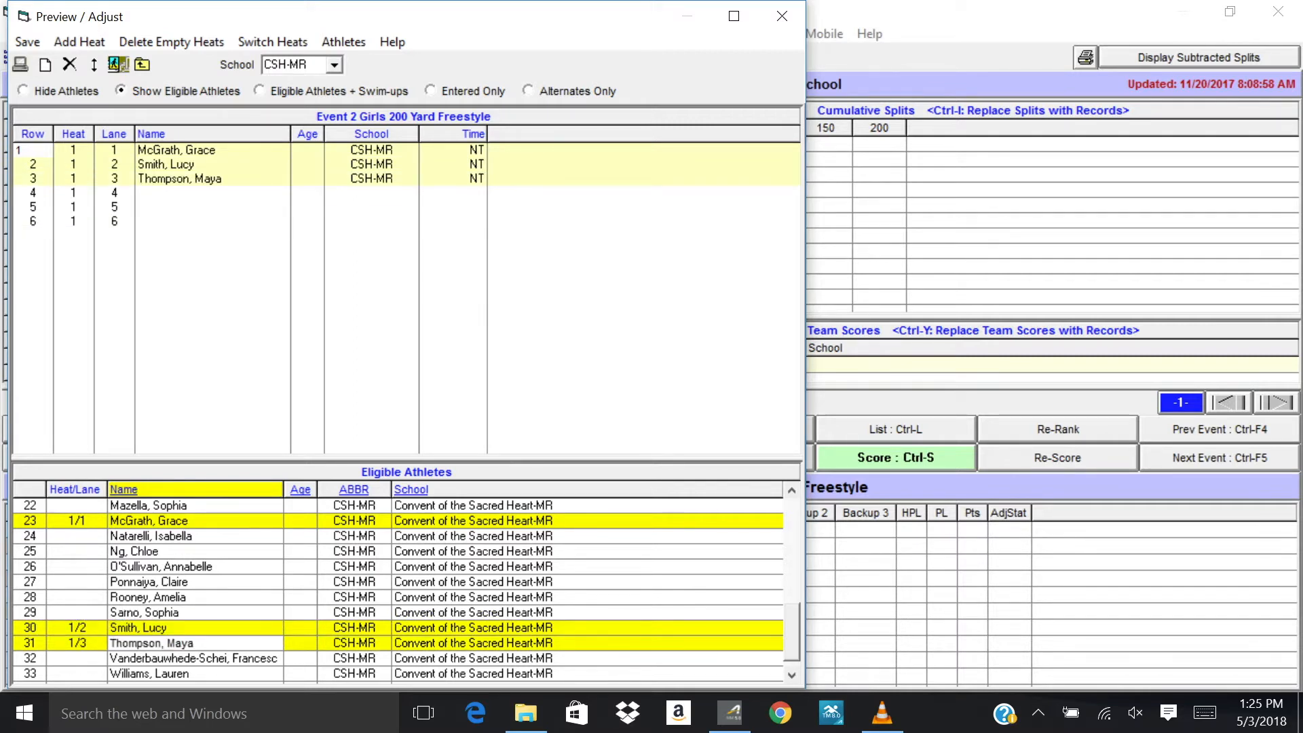
Spread the CSH-MR swimmers over the even lanes, with row 30's swimmer in lane 2, row 23's in 4 and row 31's in 6.
{"action": "key", "text": "Down"}
{"action": "key", "text": "Down"}
{"action": "left_click_drag", "start_coordinate": [176, 150], "coordinate": [176, 220]}
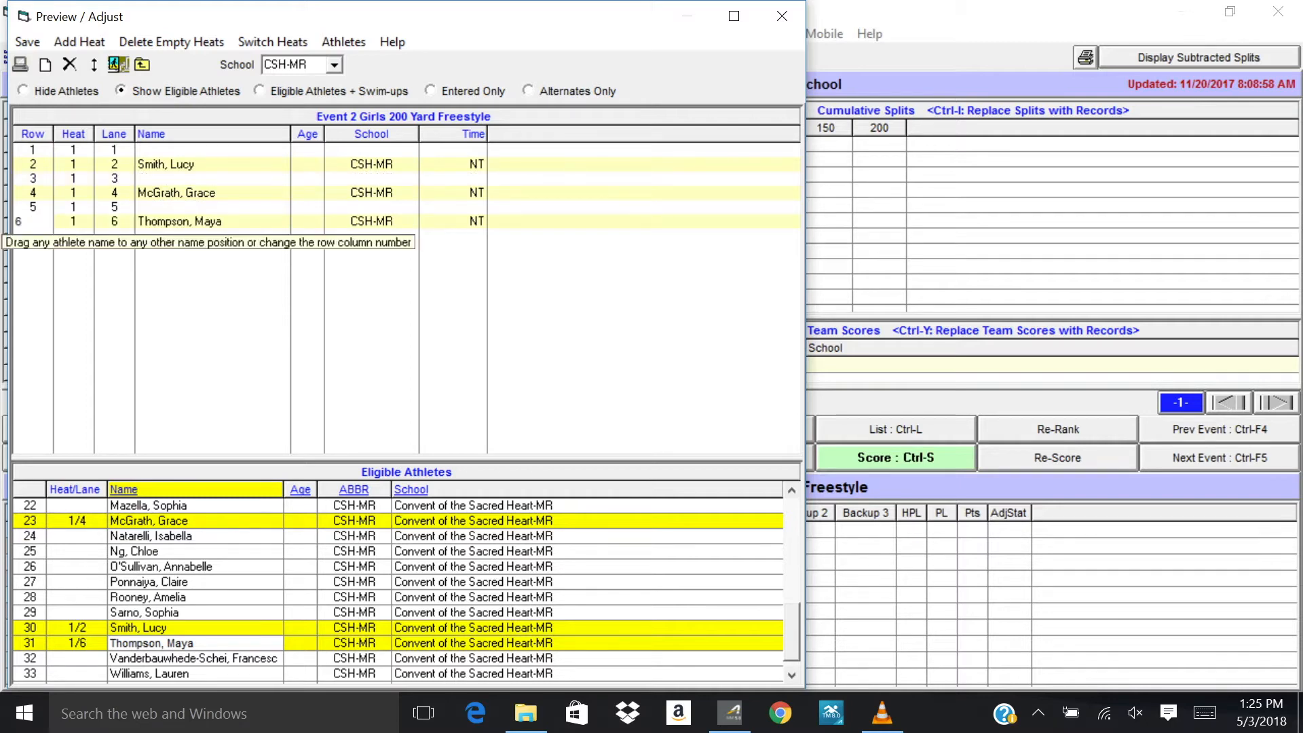
Limit the eligible athletes to MARY-MR and add the swimmers in rows 24, 27 and 31 to lanes 1, 3 and 5.
{"action": "left_click", "coordinate": [334, 64]}
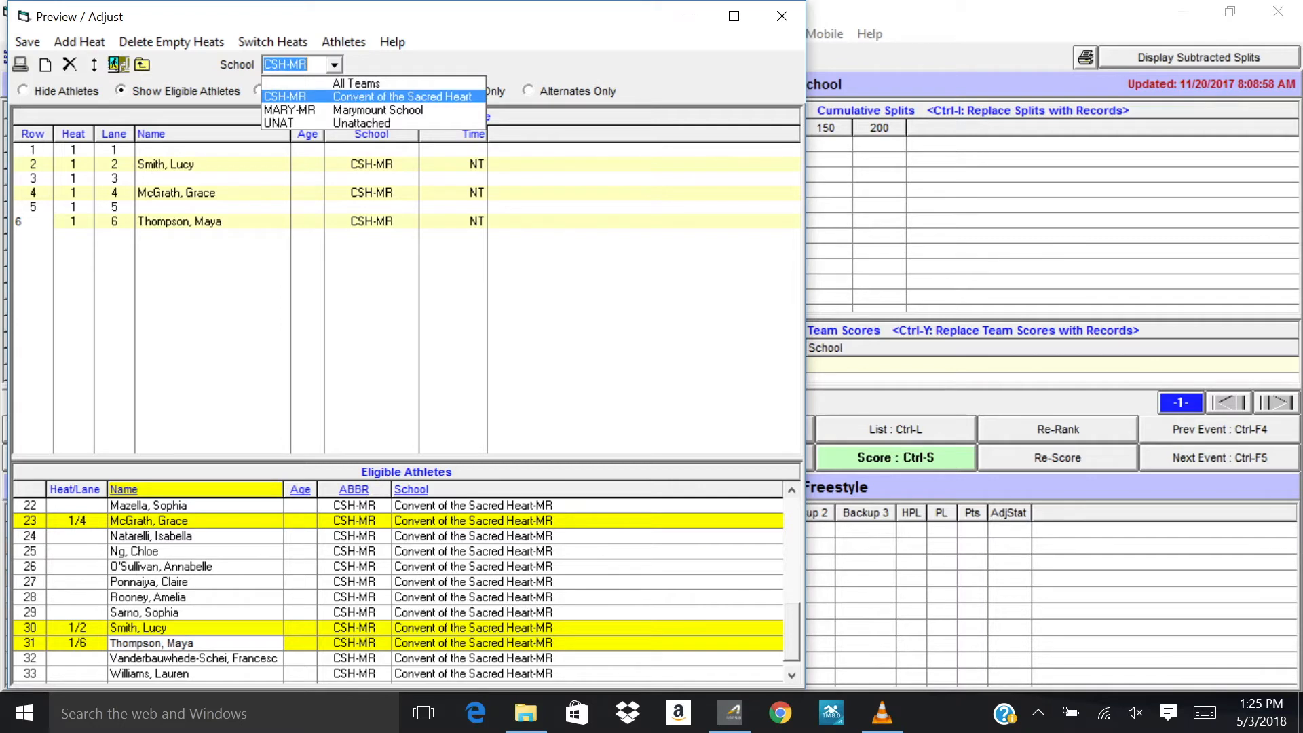
{"action": "left_click", "coordinate": [373, 109]}
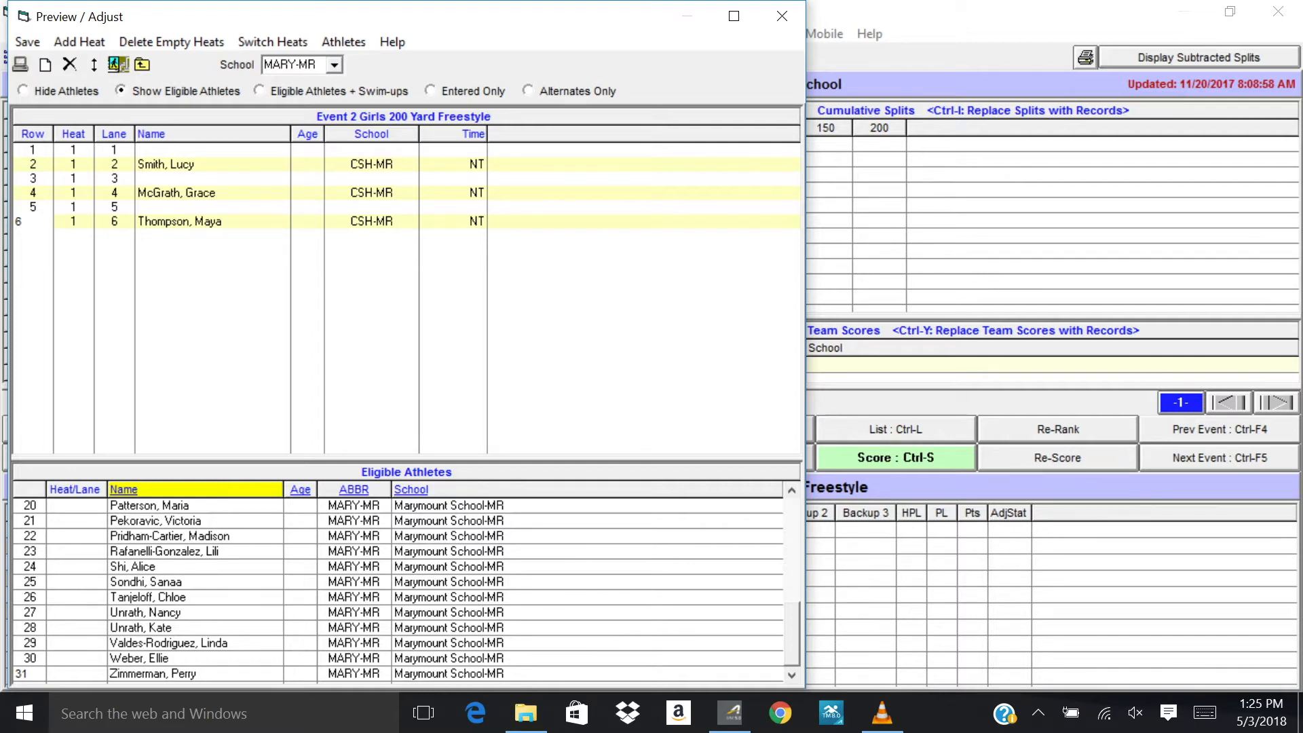
{"action": "double_click", "coordinate": [133, 567]}
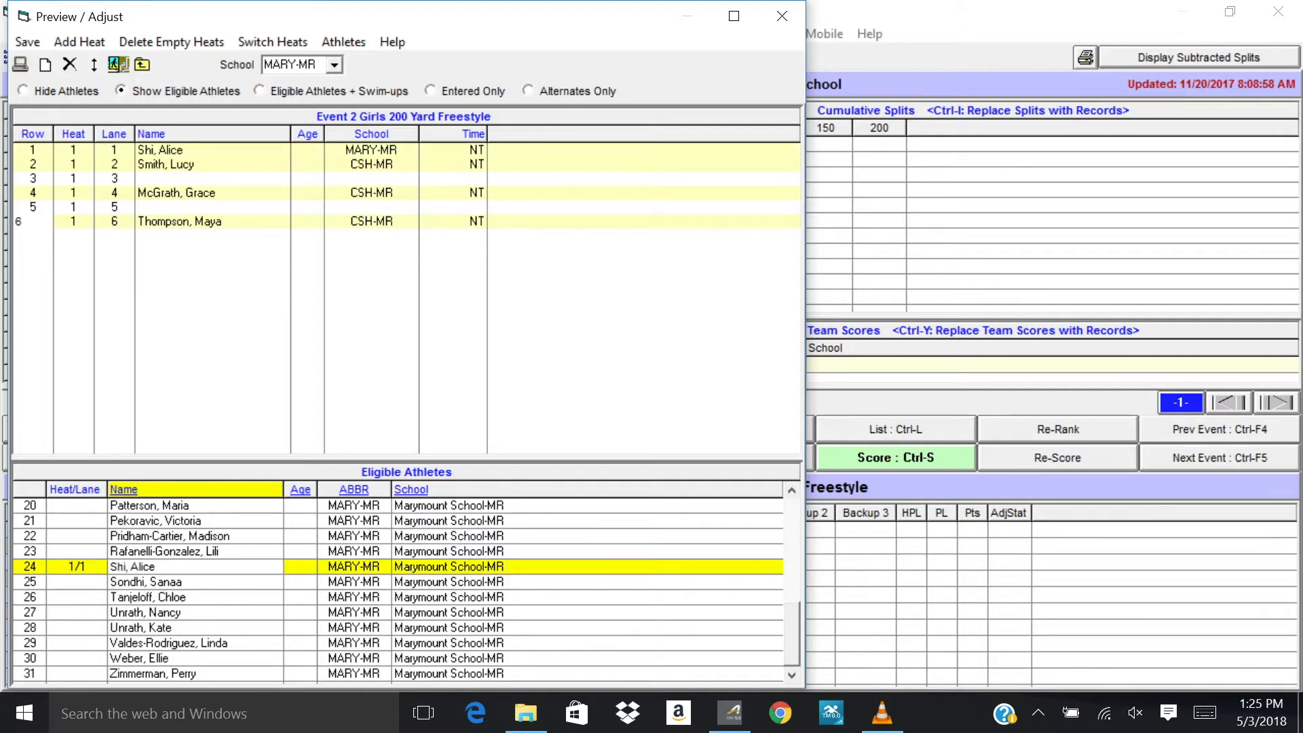
{"action": "double_click", "coordinate": [145, 612]}
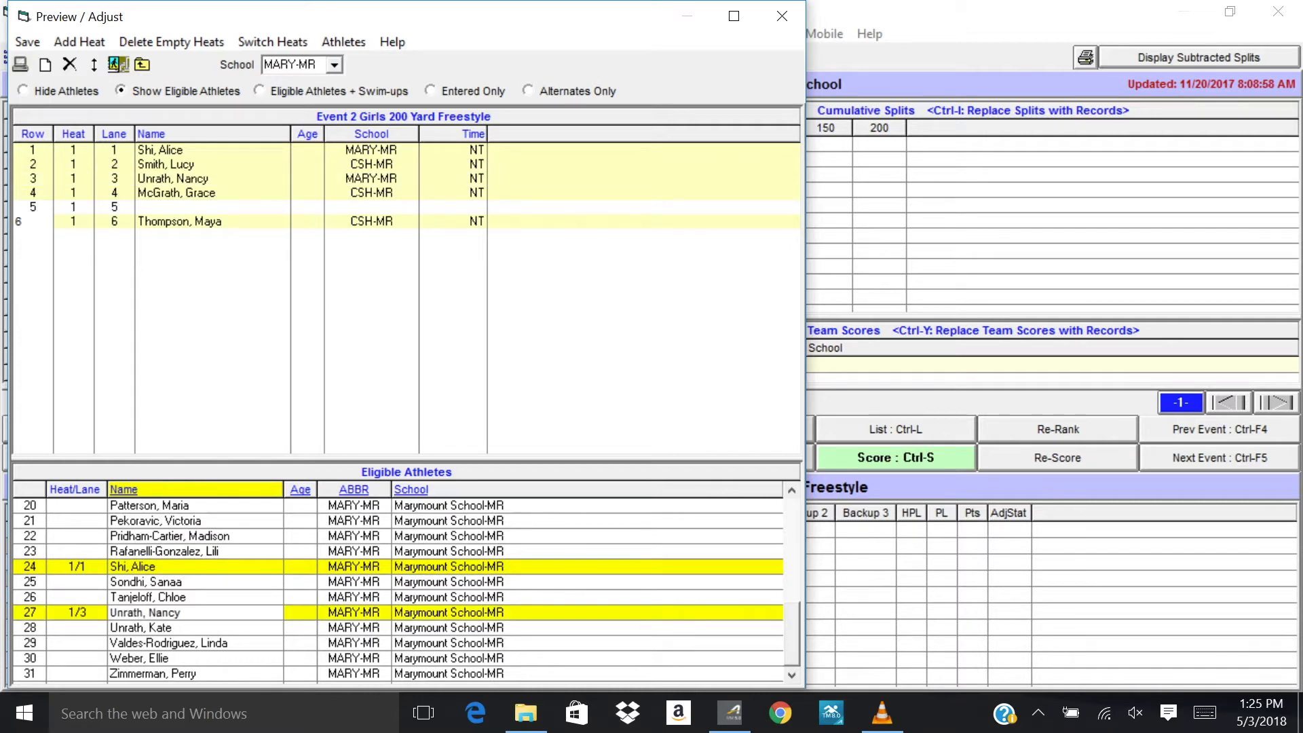
{"action": "double_click", "coordinate": [154, 674]}
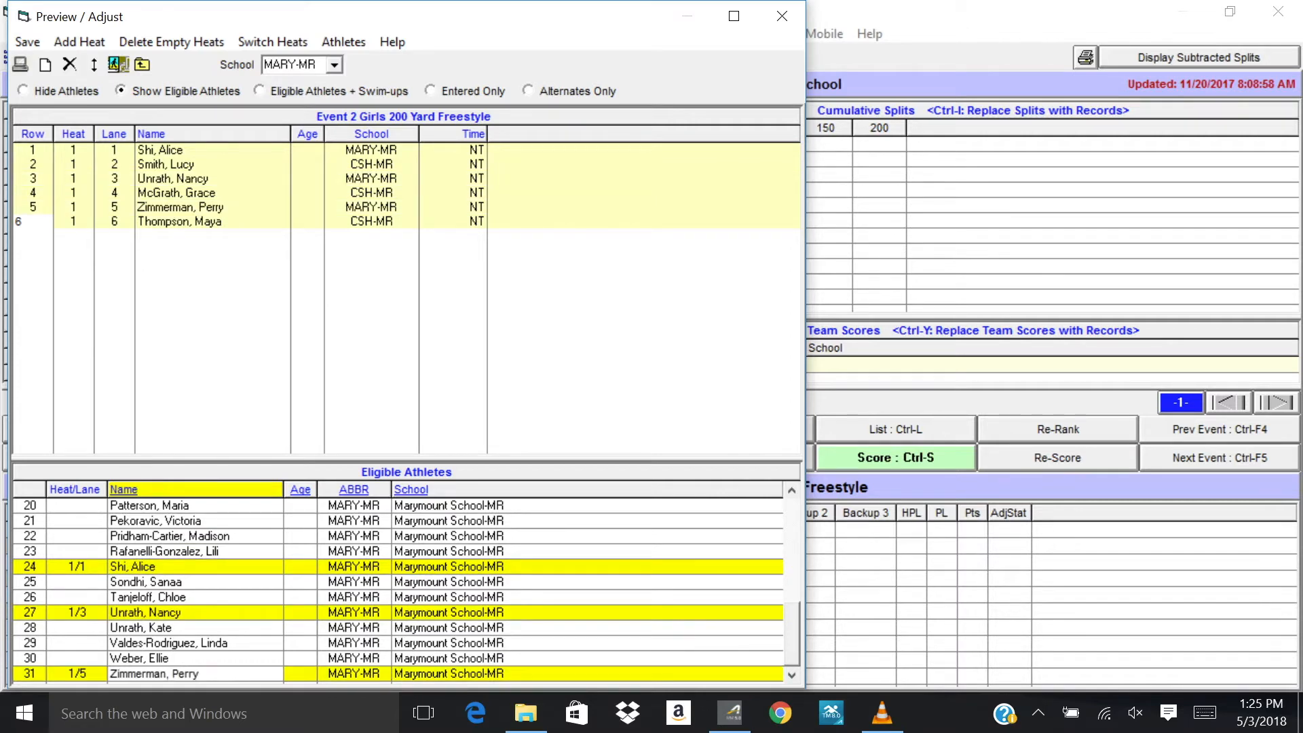
Swap the Marymount swimmers in lanes 3 and 5, swap those in lanes 1 and 3, and save the heat.
{"action": "left_click_drag", "start_coordinate": [177, 206], "coordinate": [176, 178]}
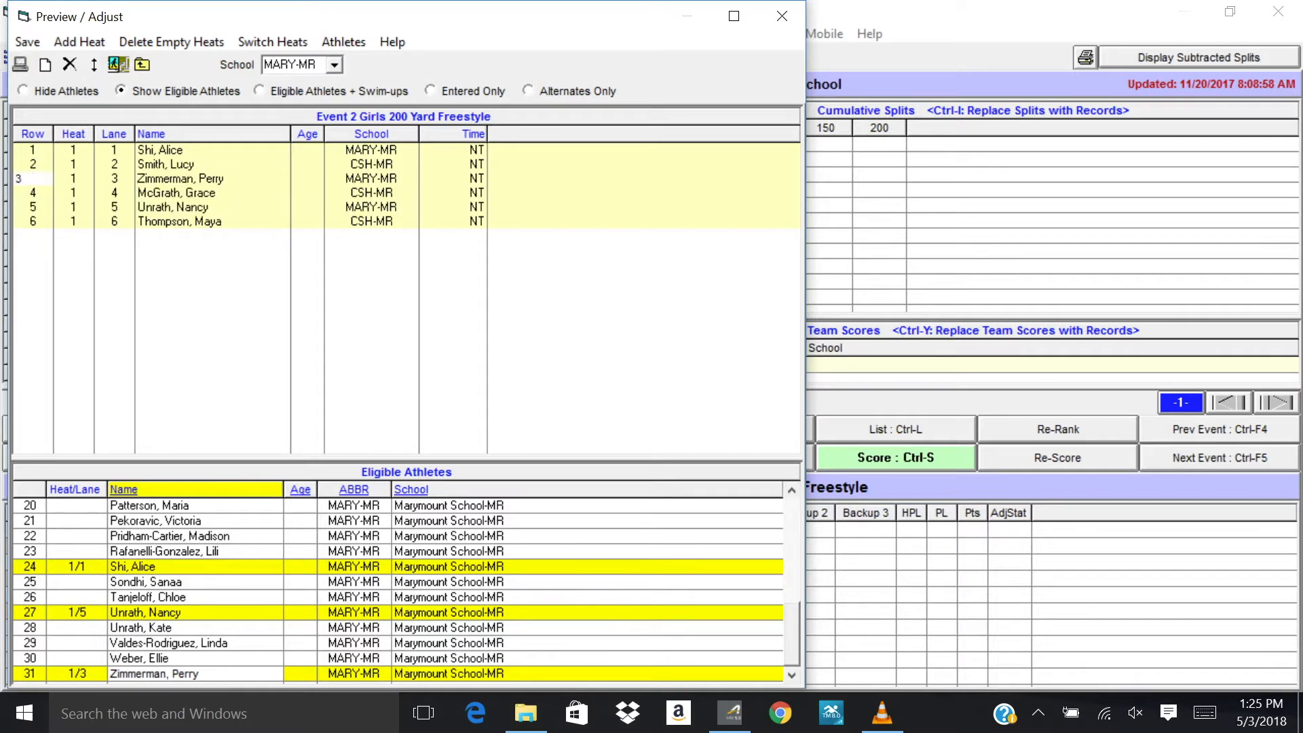
{"action": "left_click_drag", "start_coordinate": [176, 149], "coordinate": [176, 177]}
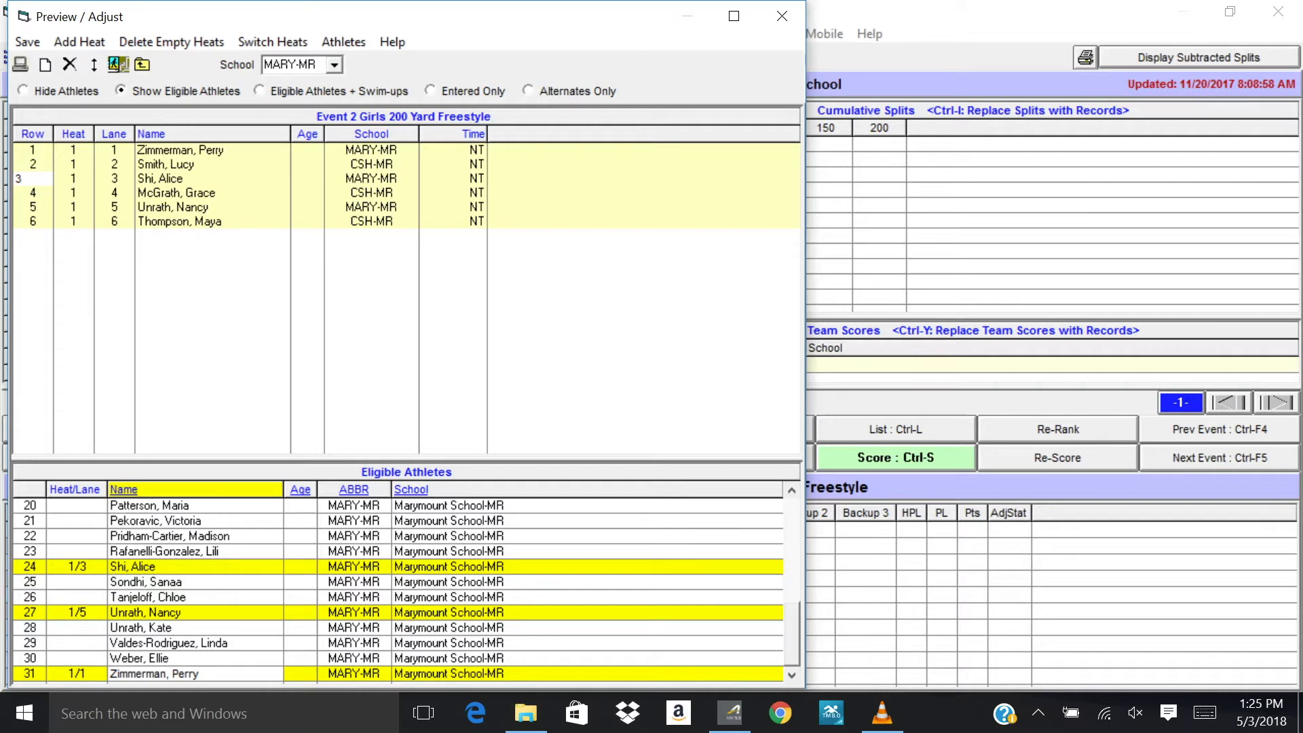
{"action": "left_click", "coordinate": [66, 91]}
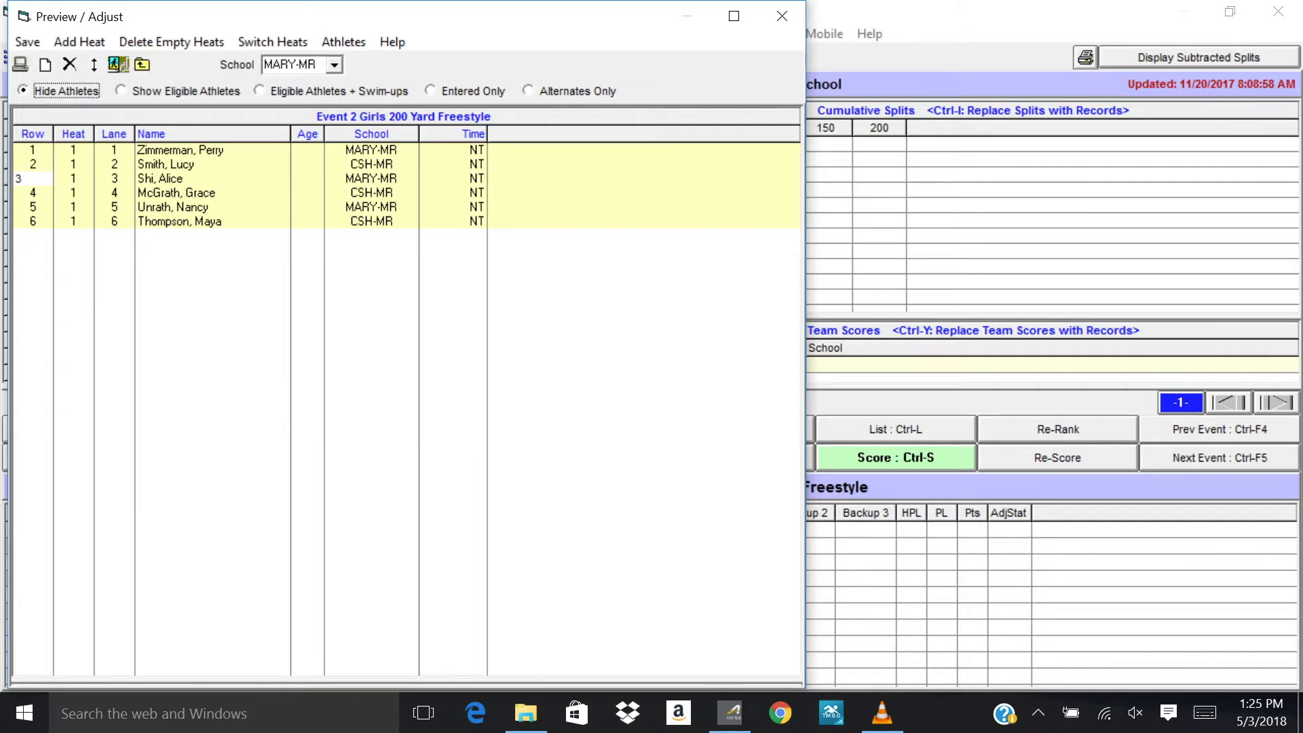
{"action": "key", "text": "Right"}
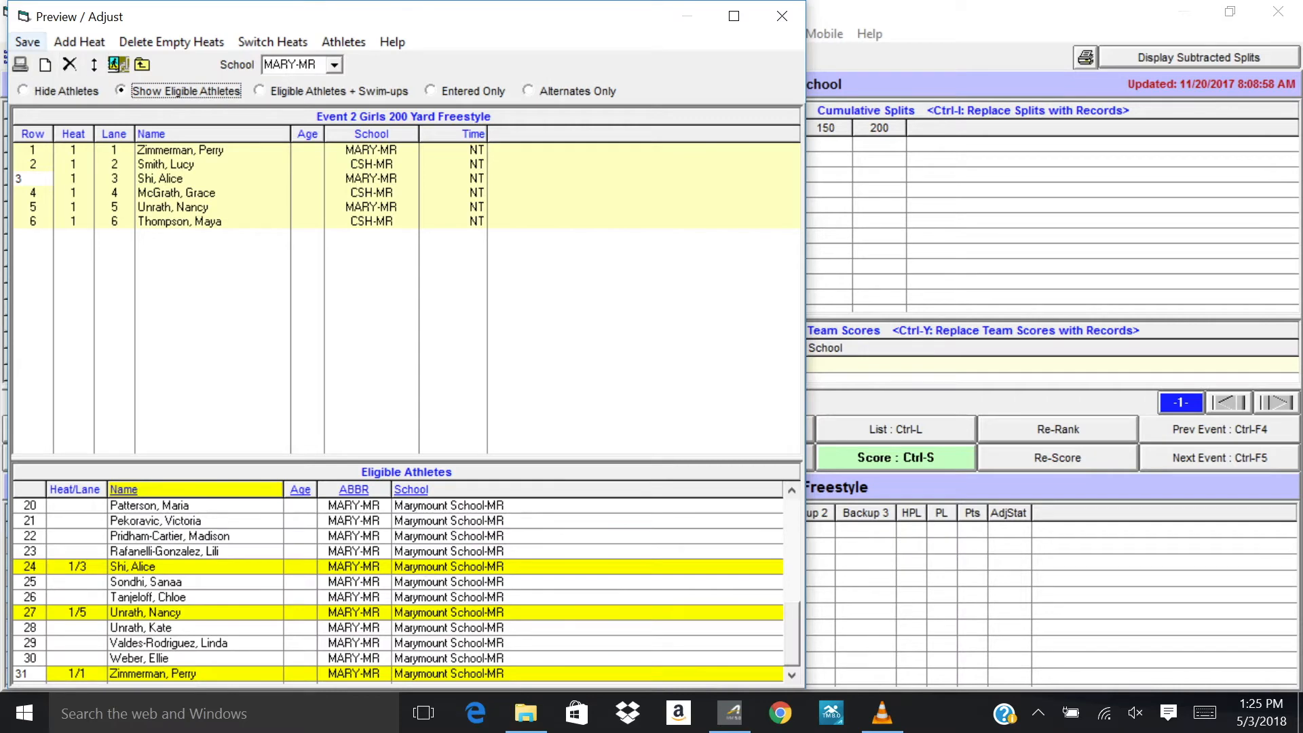
{"action": "key", "text": "Return"}
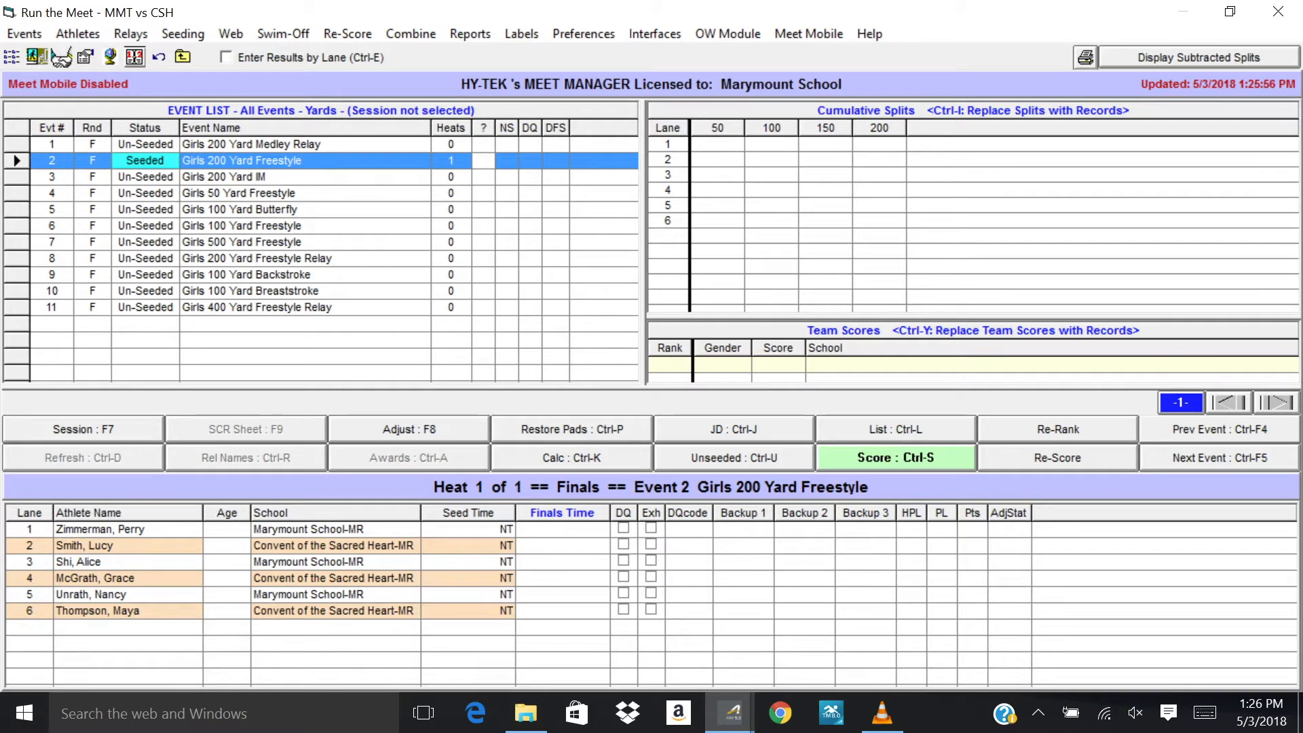
Open the heat adjustment for Event 4 Girls 50 Yard Freestyle and limit the eligible athletes to MARY-MR.
{"action": "left_click", "coordinate": [239, 192]}
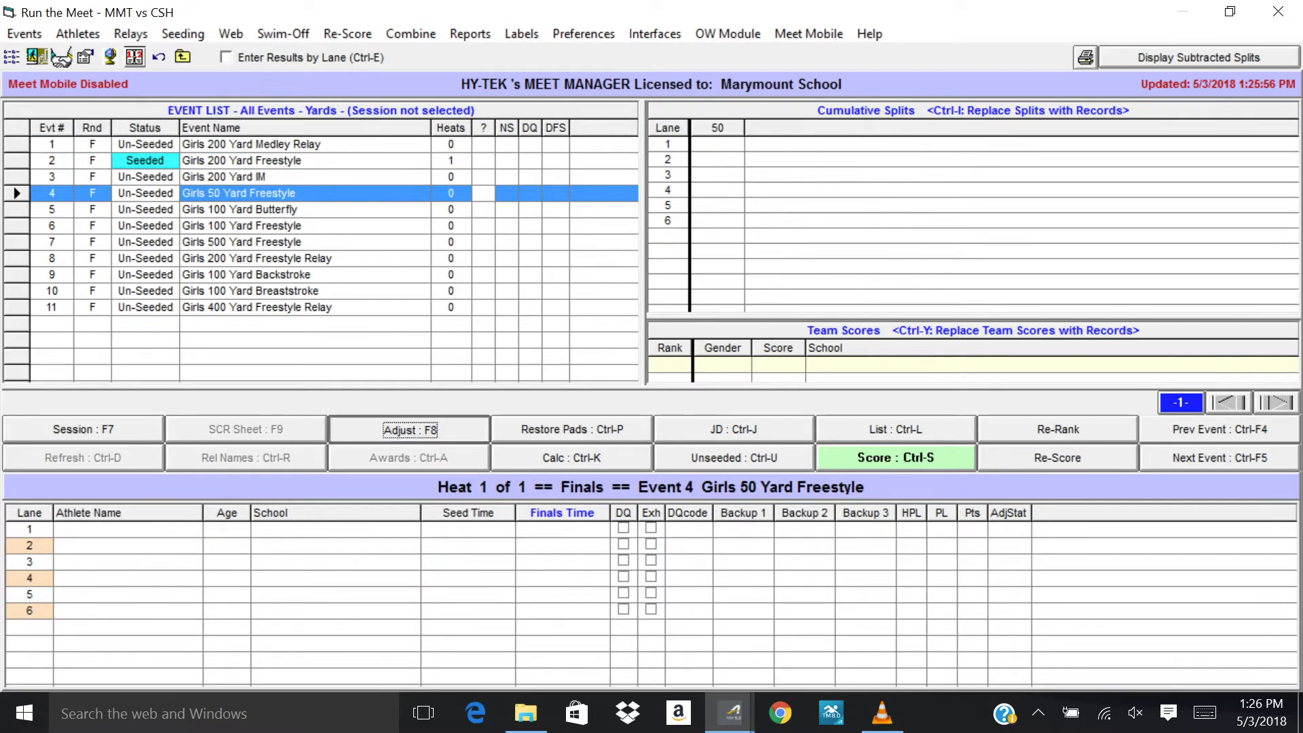
{"action": "key", "text": "F8"}
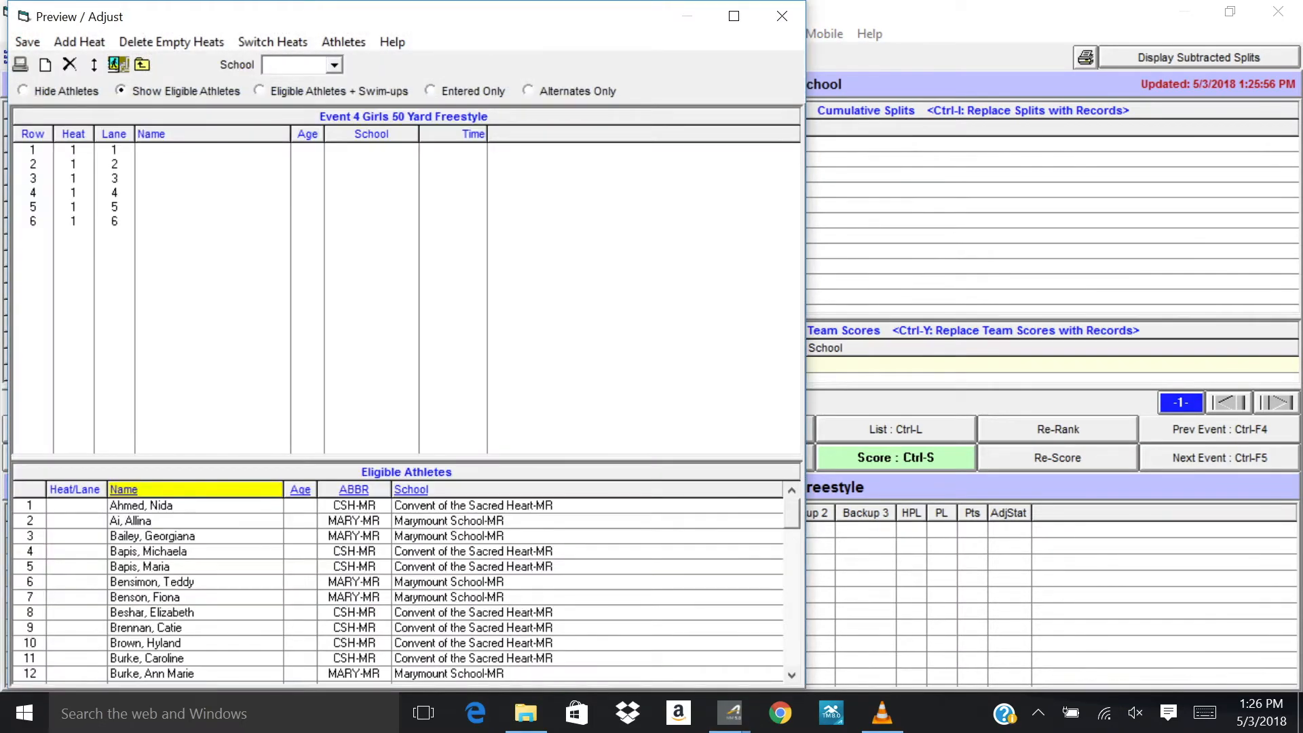
{"action": "left_click", "coordinate": [334, 64]}
{"action": "left_click", "coordinate": [292, 109]}
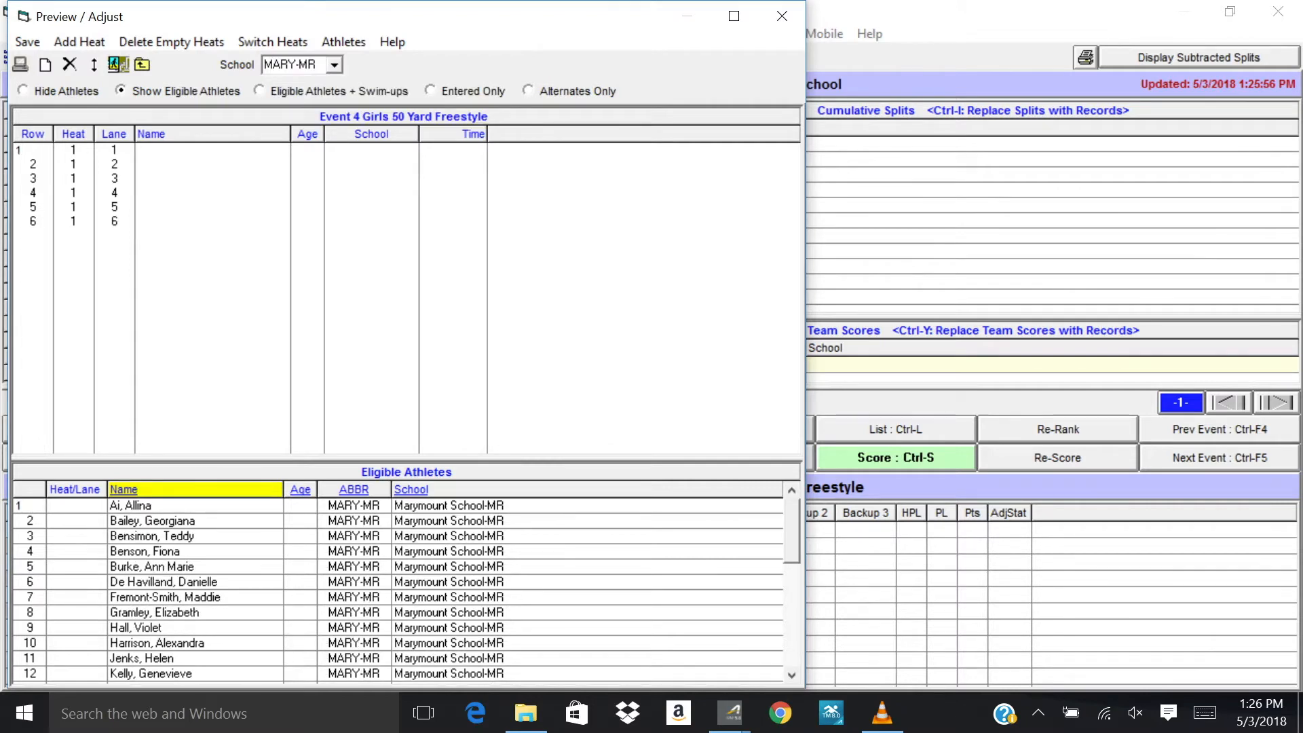
Leave Event 4's heat adjustment, open the one for Event 2 Girls 200 Yard Freestyle and add a second heat.
{"action": "left_click", "coordinate": [782, 16]}
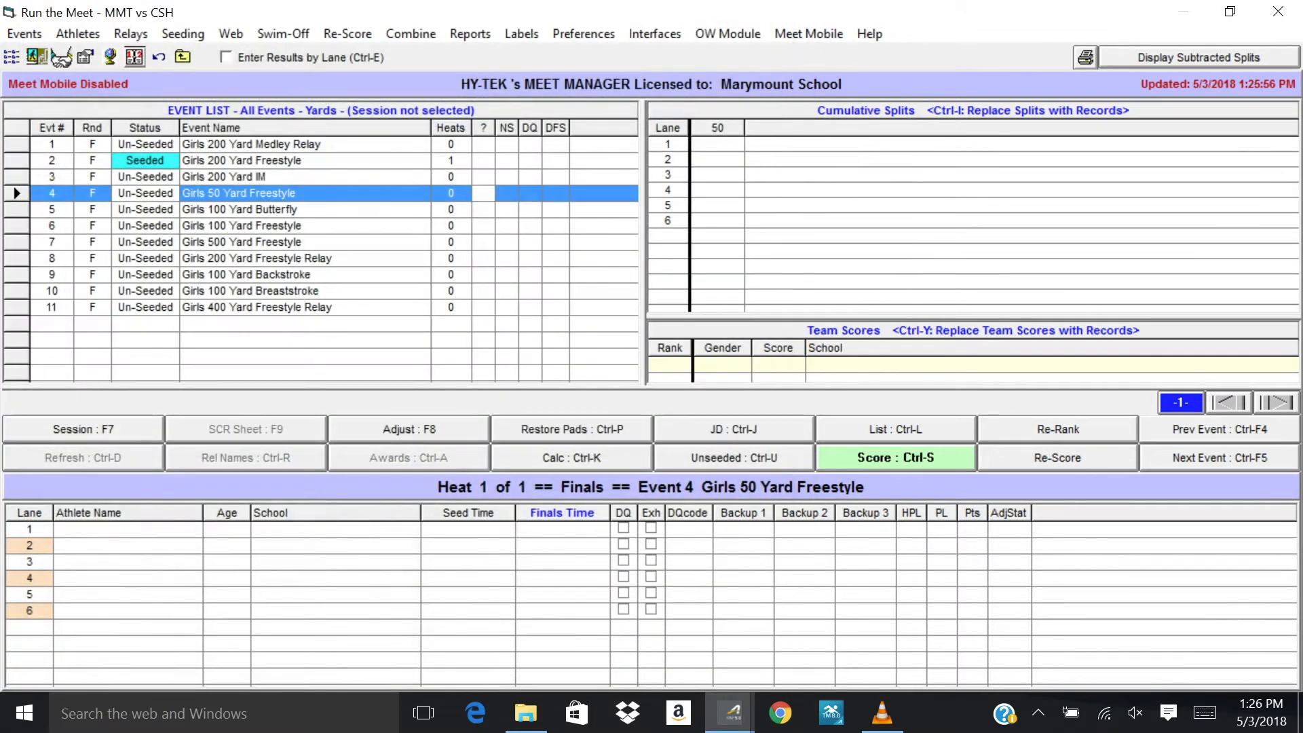
{"action": "left_click", "coordinate": [242, 160]}
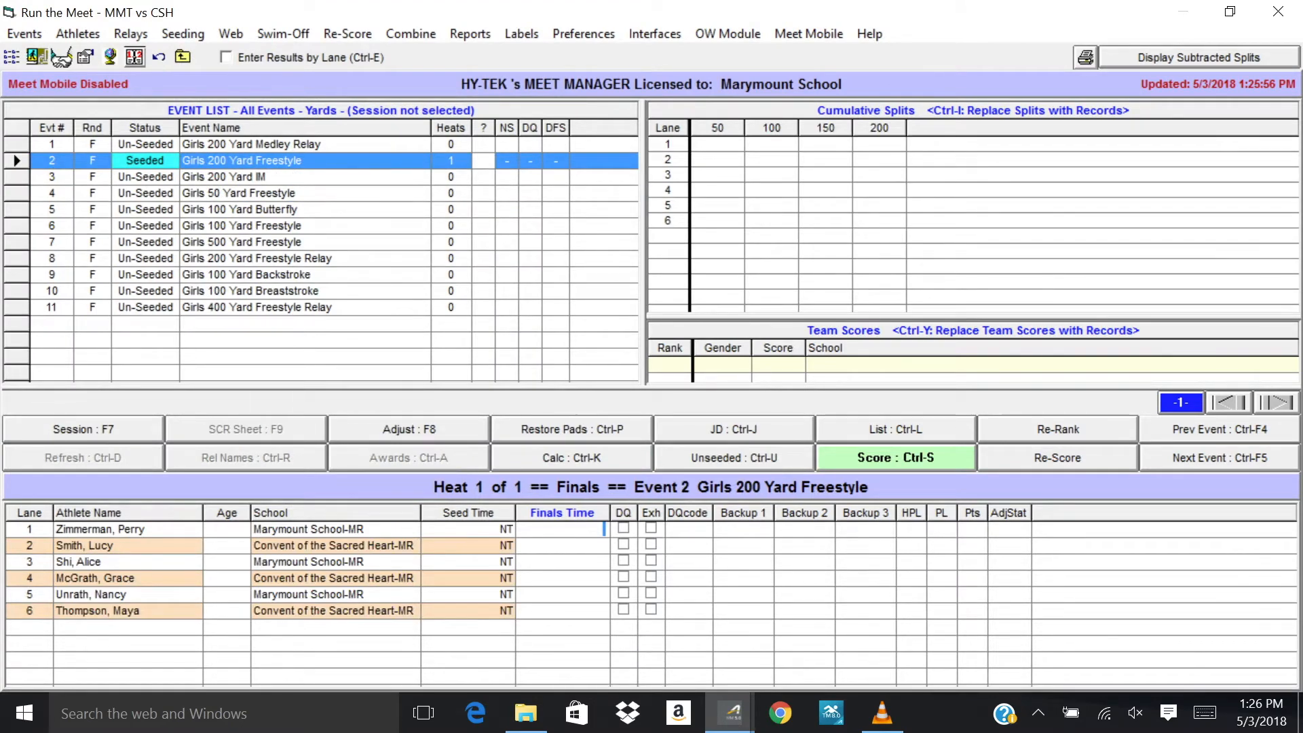
{"action": "key", "text": "F8"}
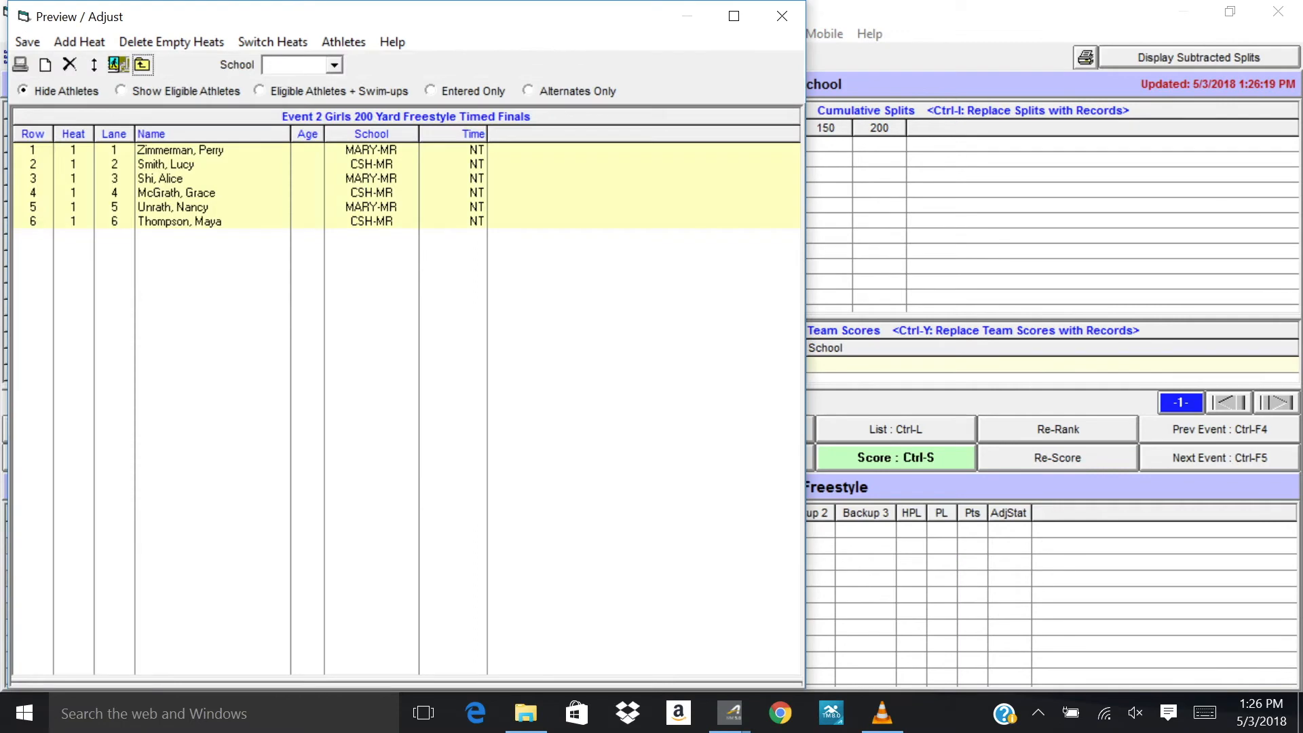
{"action": "left_click", "coordinate": [80, 42]}
Show the eligible athletes for MARY-MR only and place row 1's swimmer in heat 2, lane 4.
{"action": "left_click", "coordinate": [121, 90]}
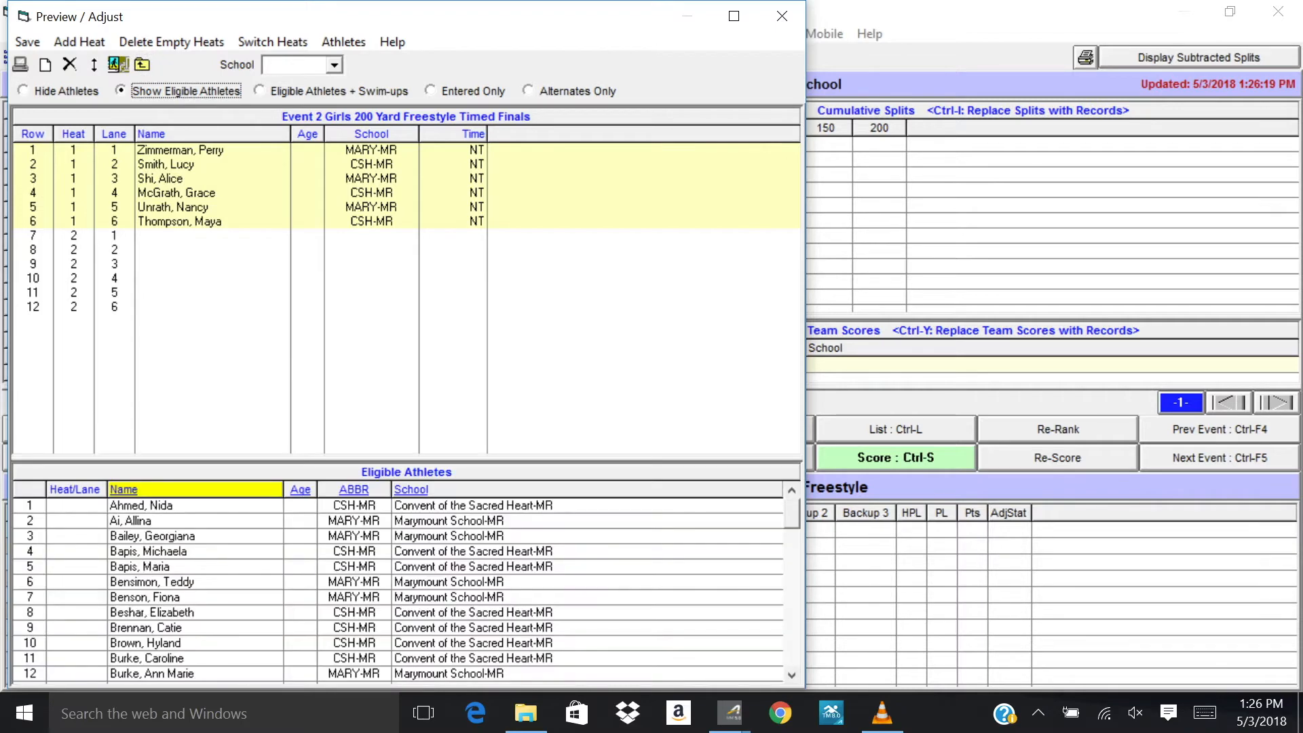
{"action": "key", "text": "Tab"}
{"action": "key", "text": "F4"}
{"action": "key", "text": "Down"}
{"action": "key", "text": "Return"}
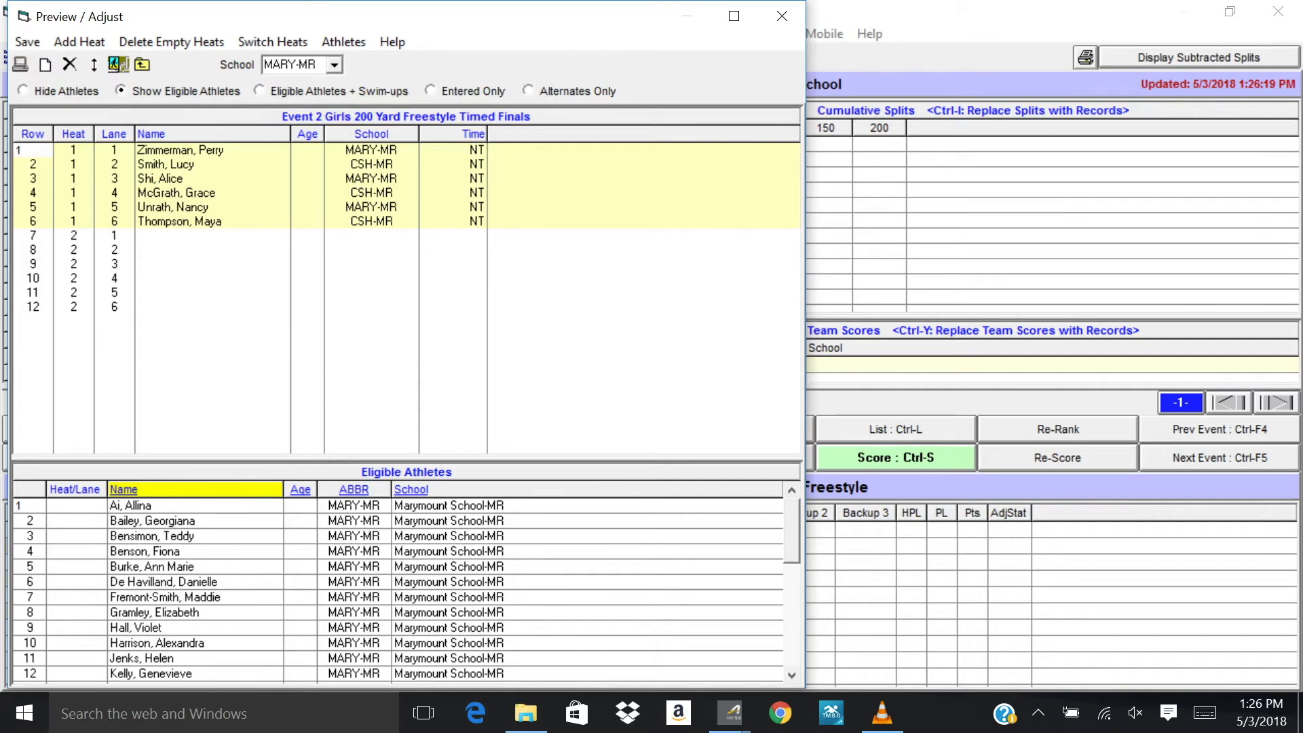
{"action": "left_click", "coordinate": [129, 505]}
{"action": "left_click_drag", "start_coordinate": [156, 235], "coordinate": [156, 278]}
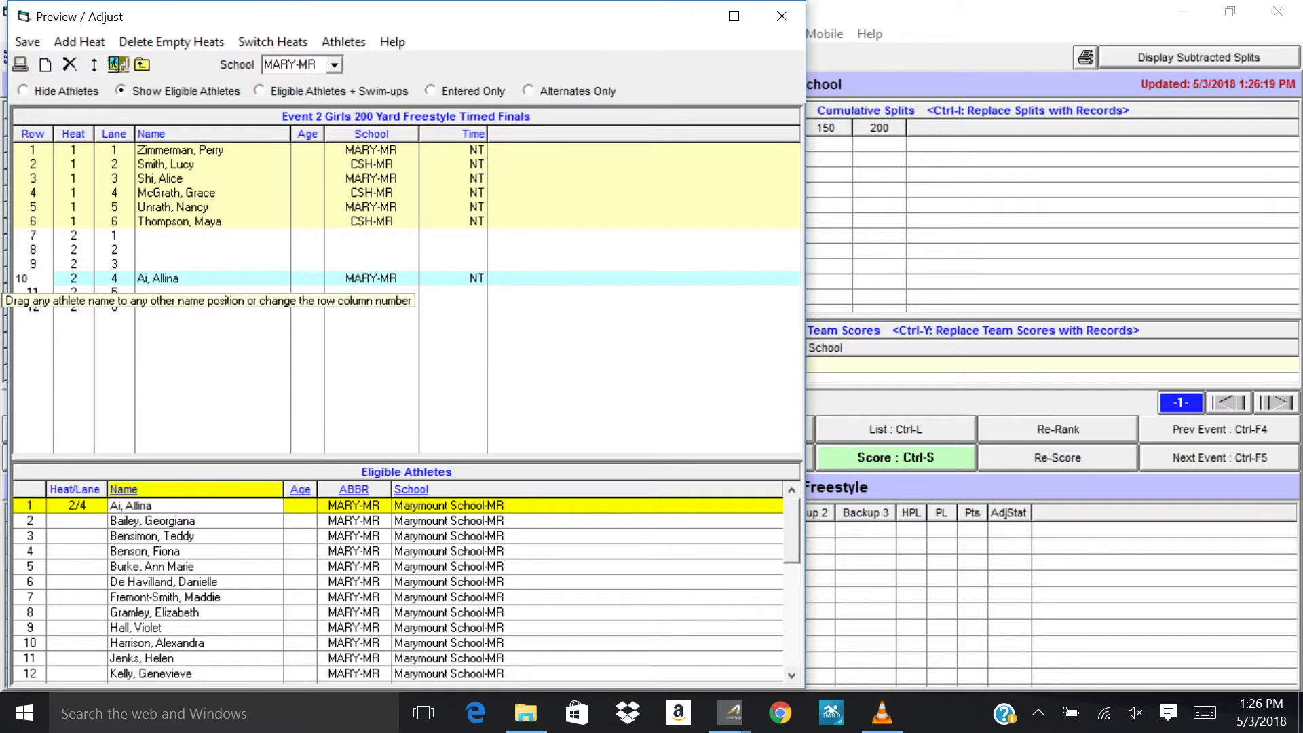
Limit the eligible athletes to CSH-MR, place row 1's swimmer in heat 2, lane 3, and save the heats.
{"action": "left_click", "coordinate": [334, 65]}
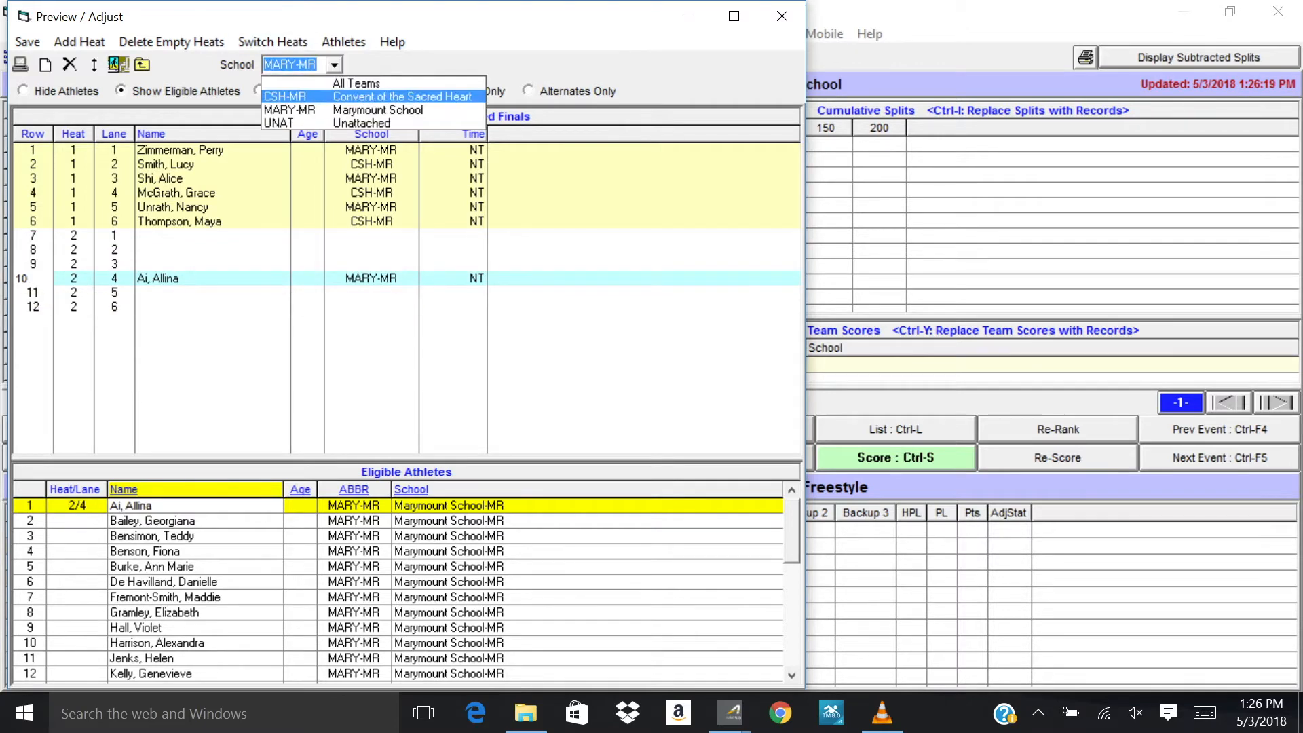
{"action": "key", "text": "Return"}
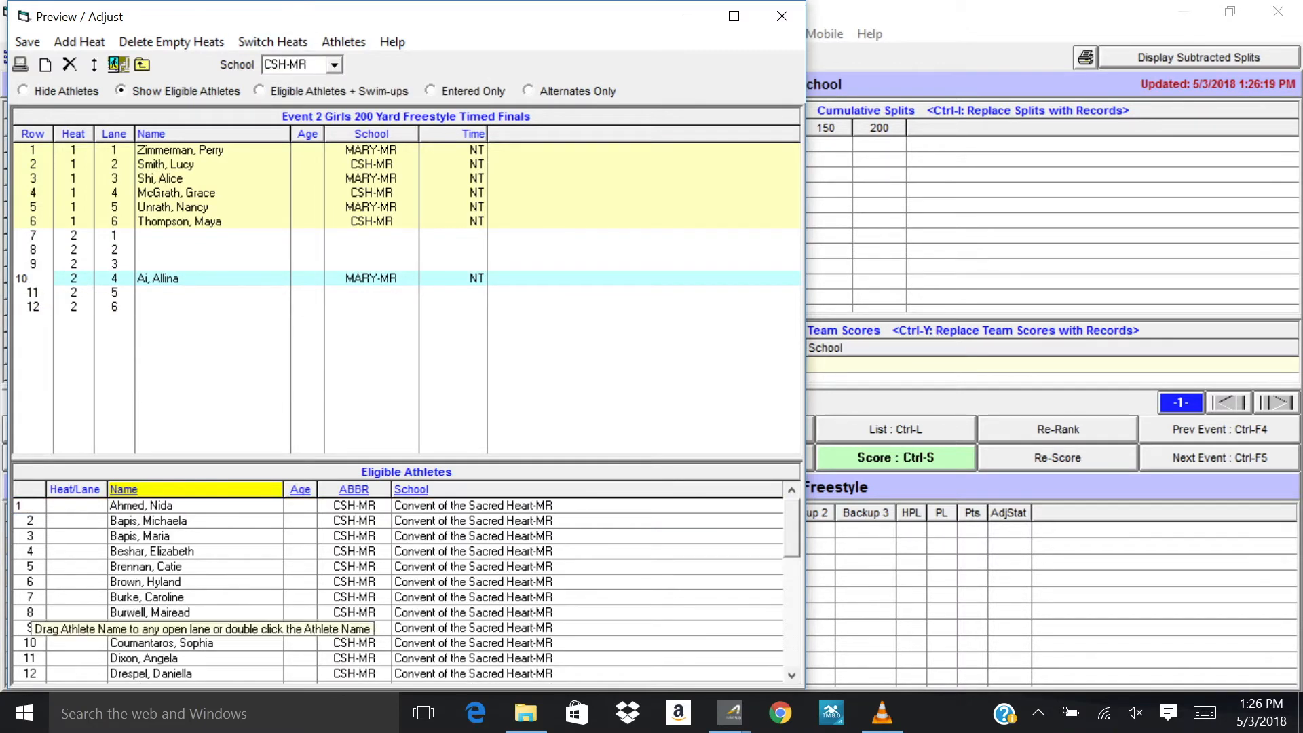
{"action": "left_click_drag", "start_coordinate": [143, 506], "coordinate": [170, 236]}
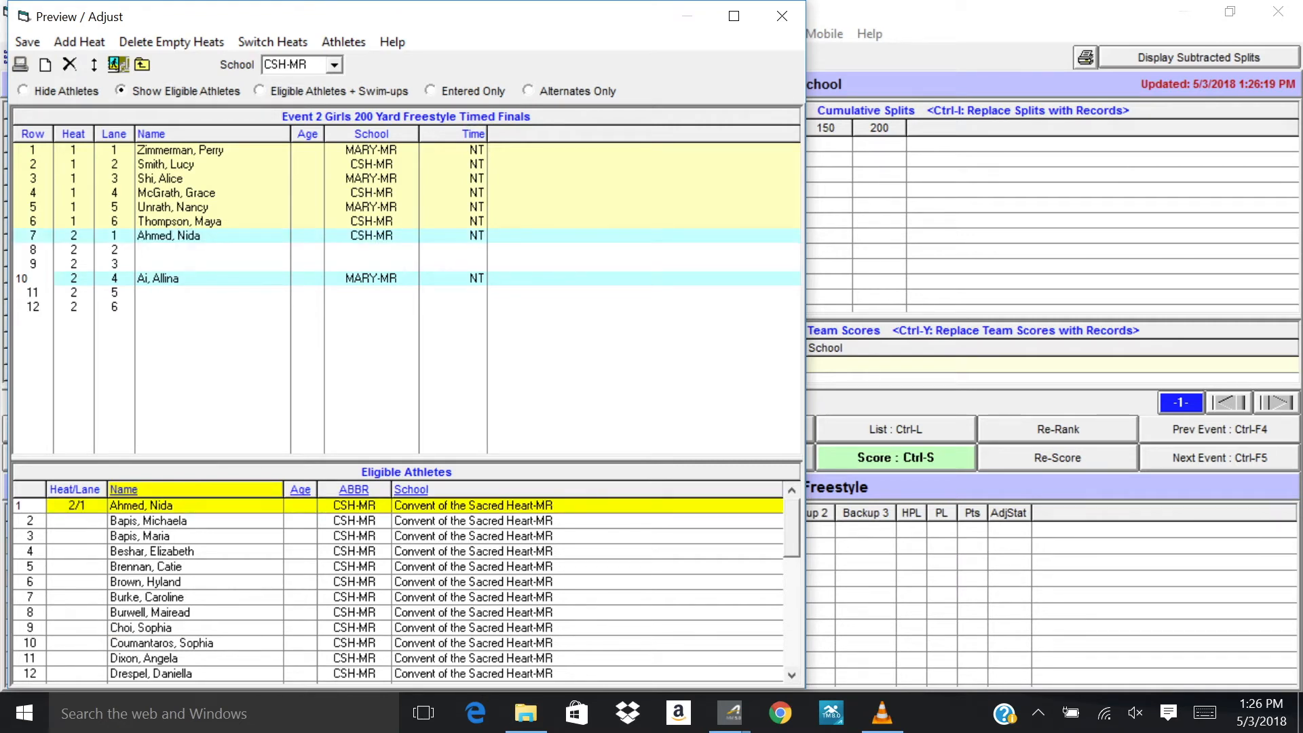
{"action": "left_click_drag", "start_coordinate": [169, 235], "coordinate": [170, 265]}
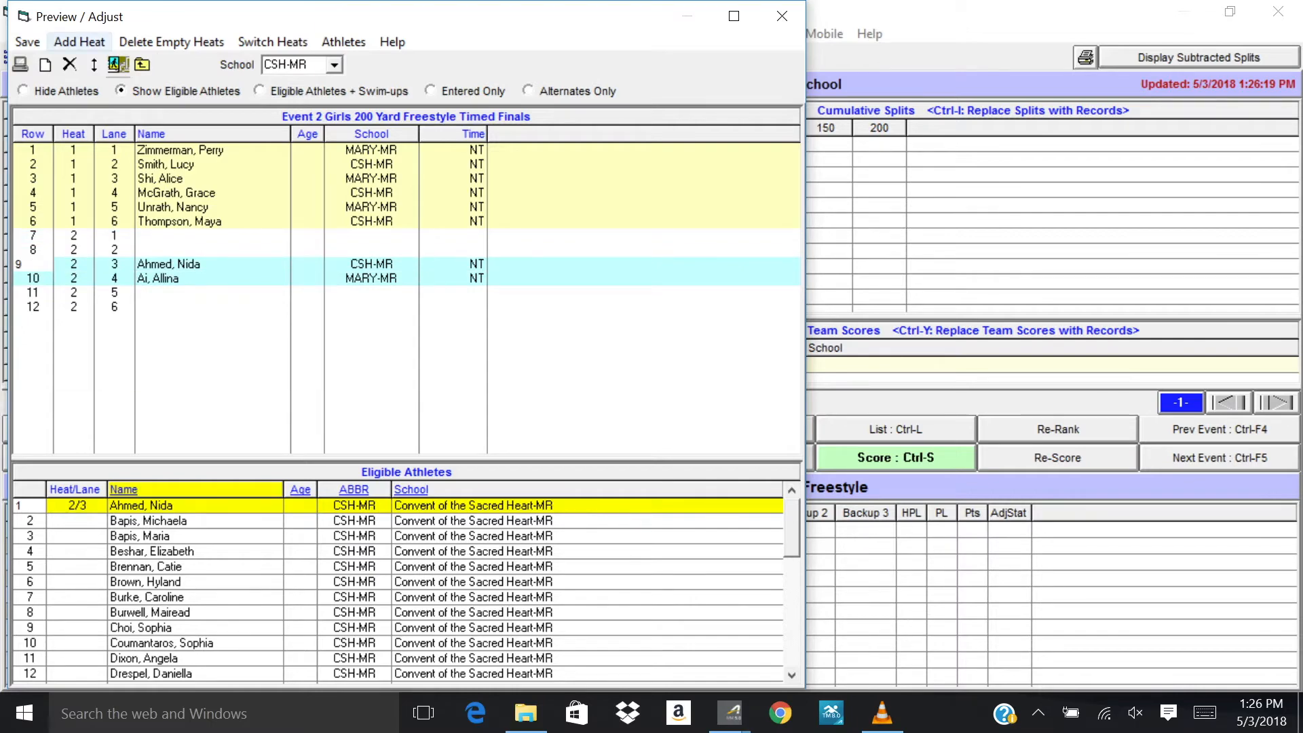
{"action": "left_click", "coordinate": [27, 41]}
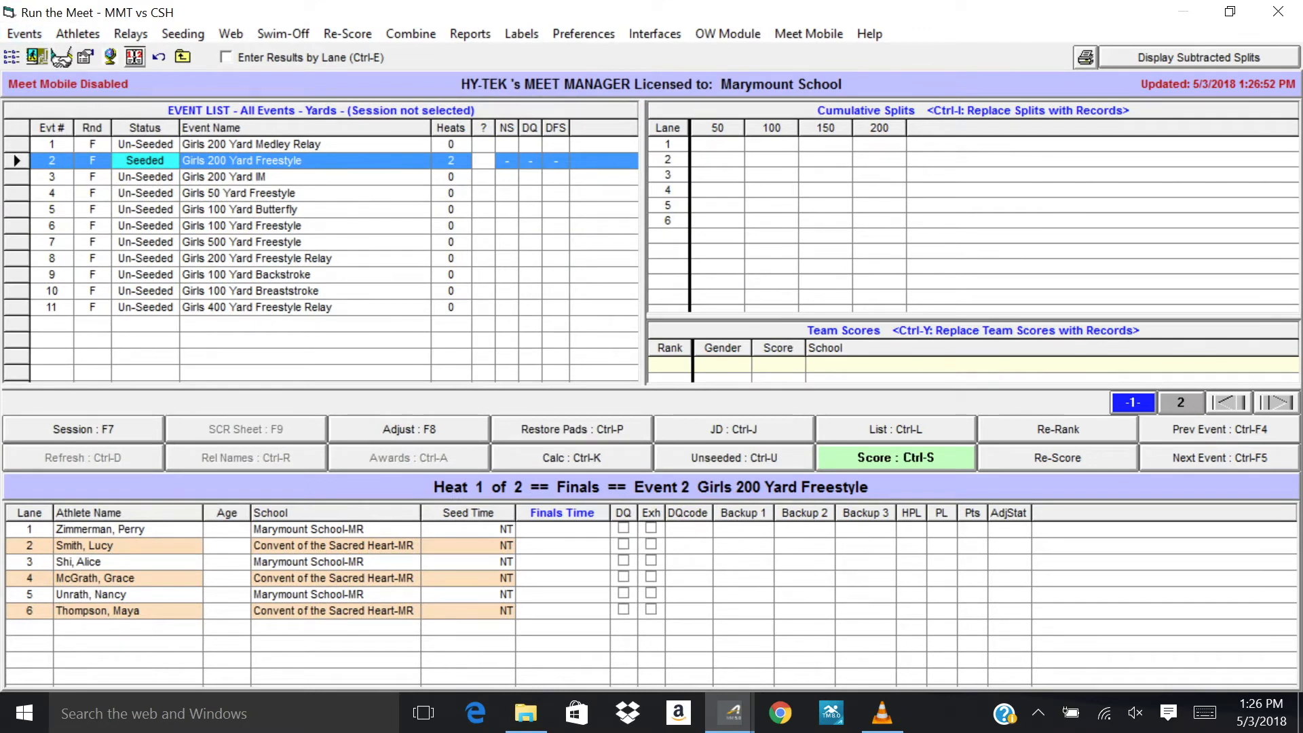
{"action": "key", "text": "Page_Down"}
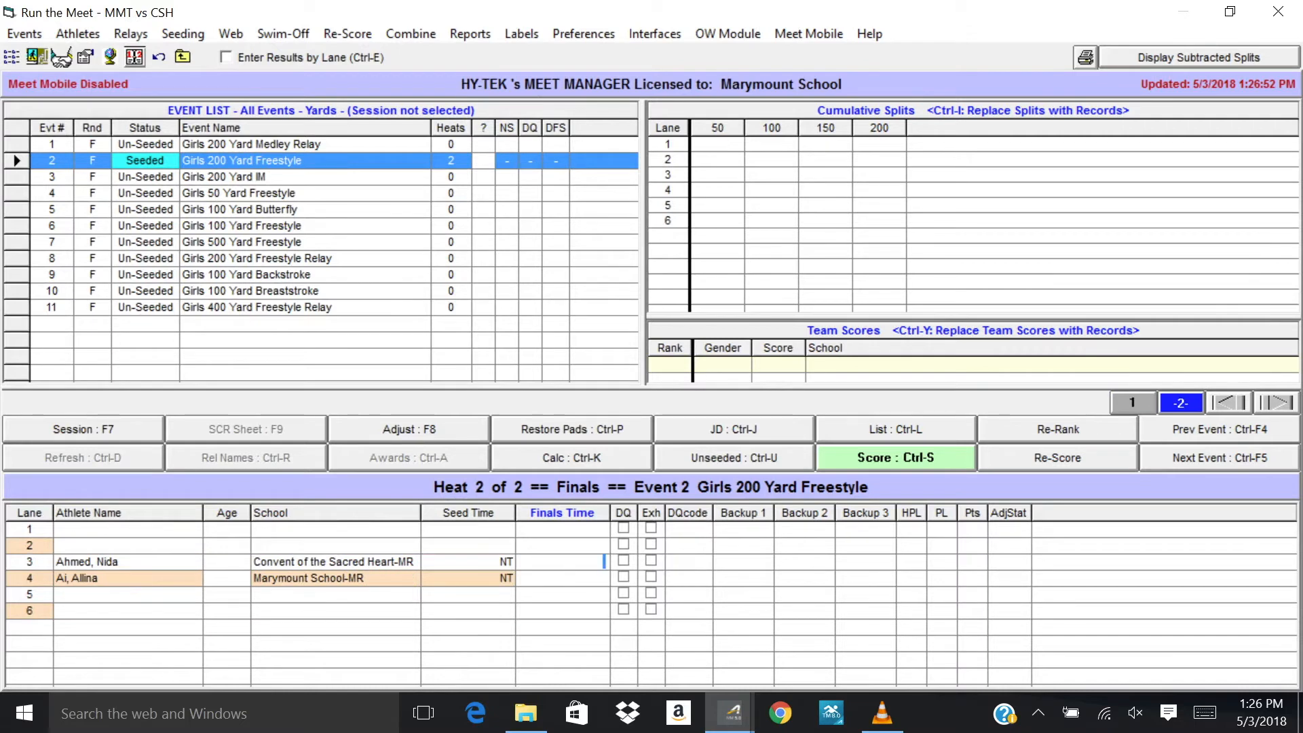
{"action": "key", "text": "Page_Up"}
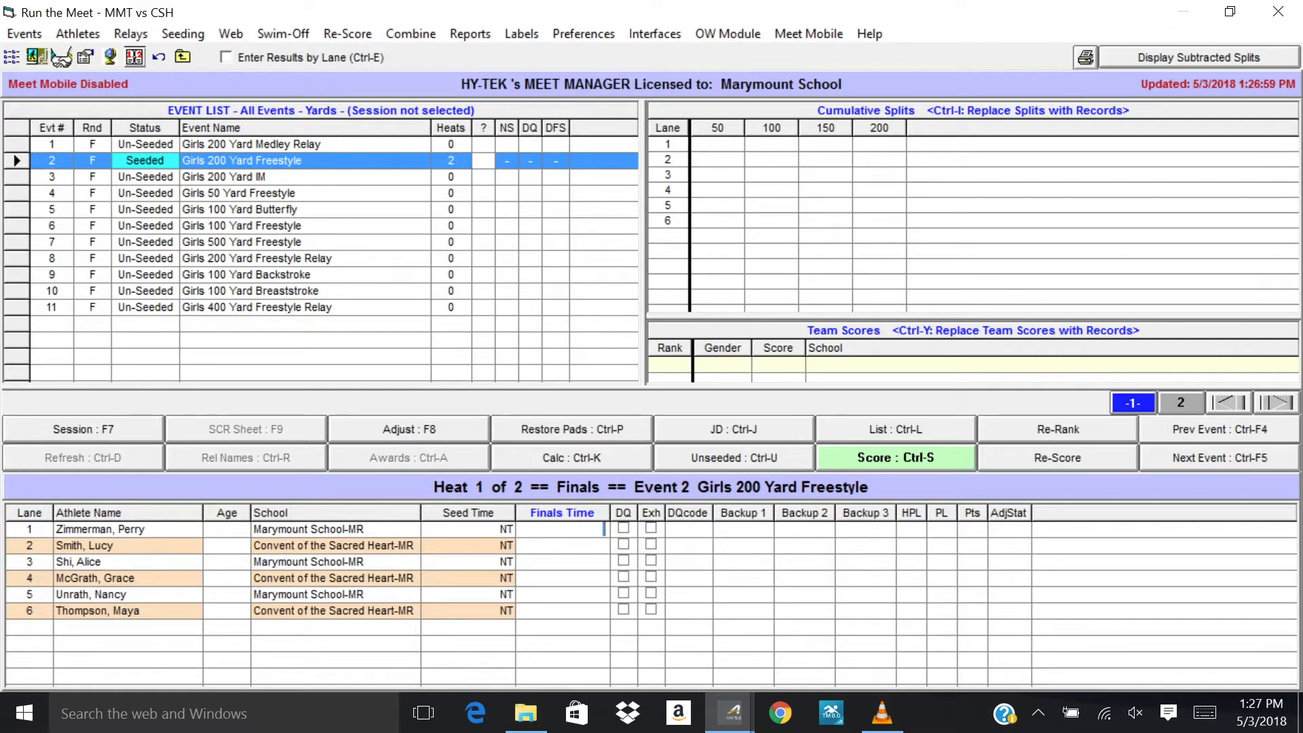
Open the heat adjustment for Event 1 Girls 200 Yard Medley Relay and add two Marymount School and two Convent of the Sacred Heart relays.
{"action": "key", "text": "ctrl+F4"}
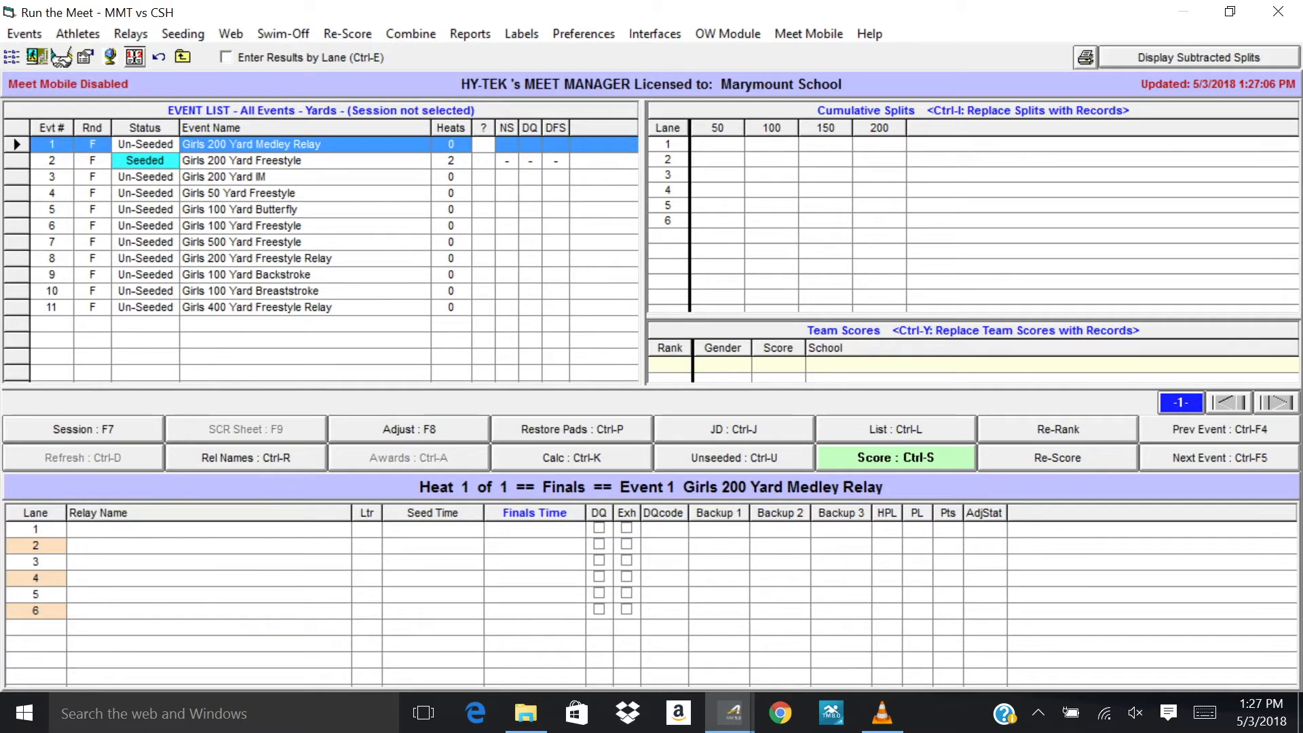
{"action": "key", "text": "F8"}
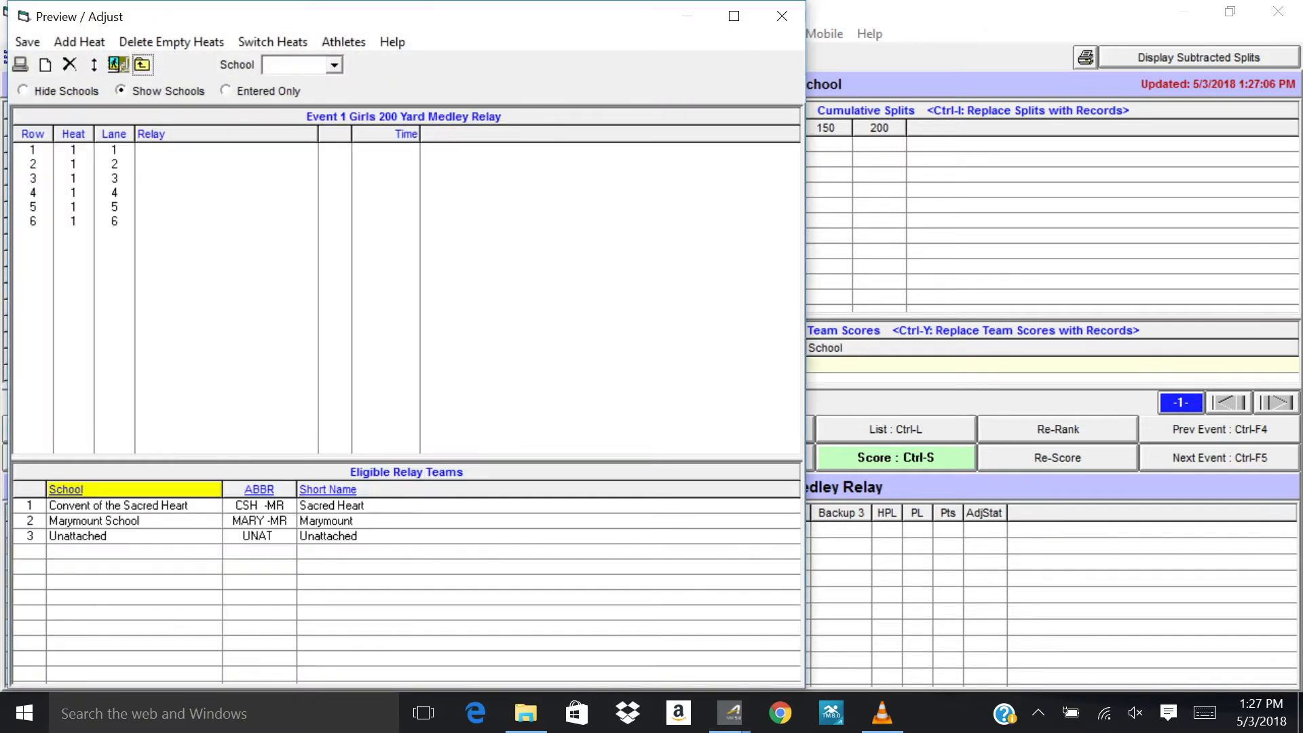
{"action": "key", "text": "Down"}
{"action": "key", "text": "Return"}
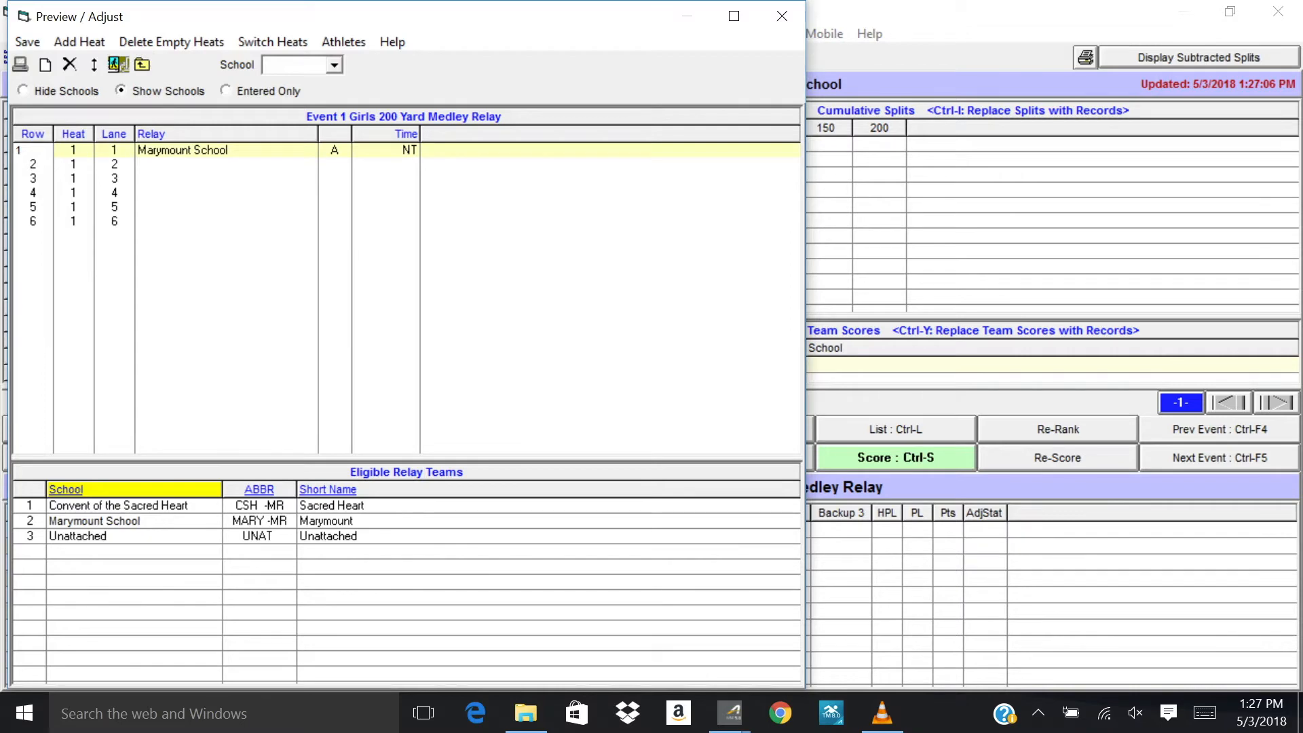
{"action": "key", "text": "Return"}
{"action": "key", "text": "Up"}
{"action": "key", "text": "Return"}
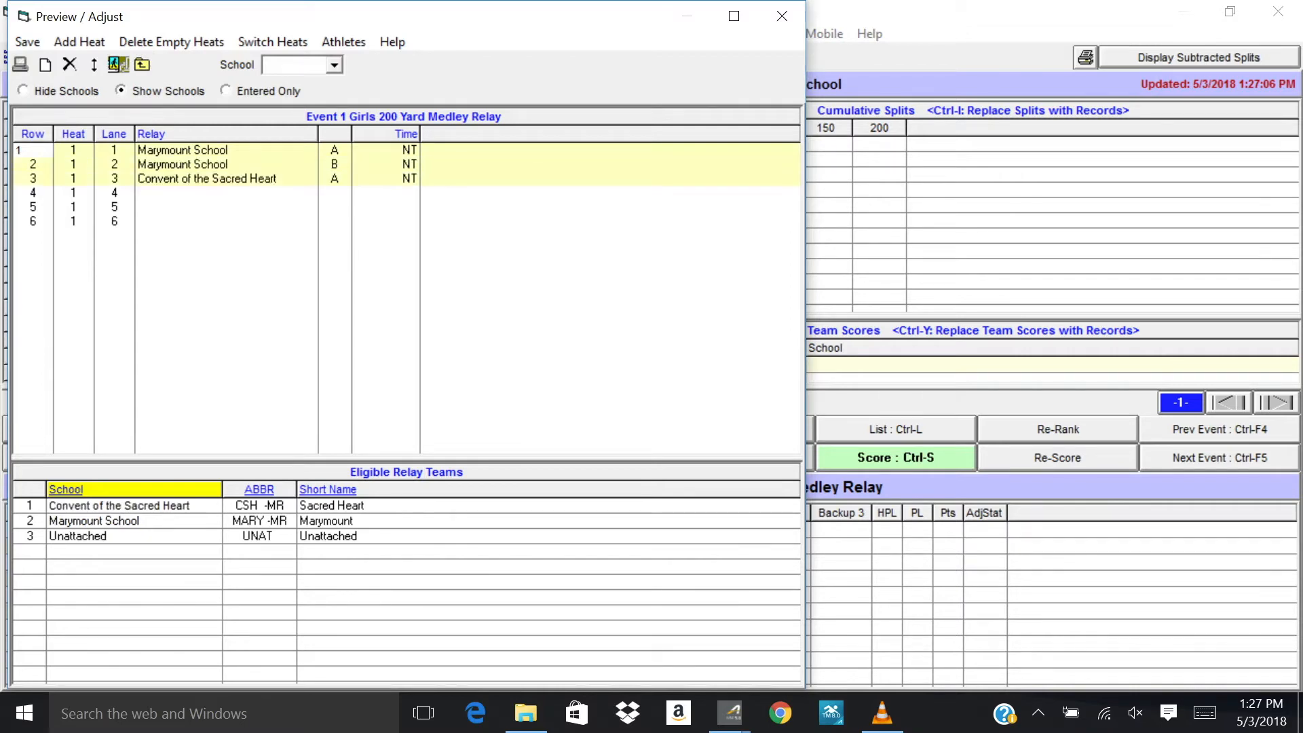
{"action": "key", "text": "Return"}
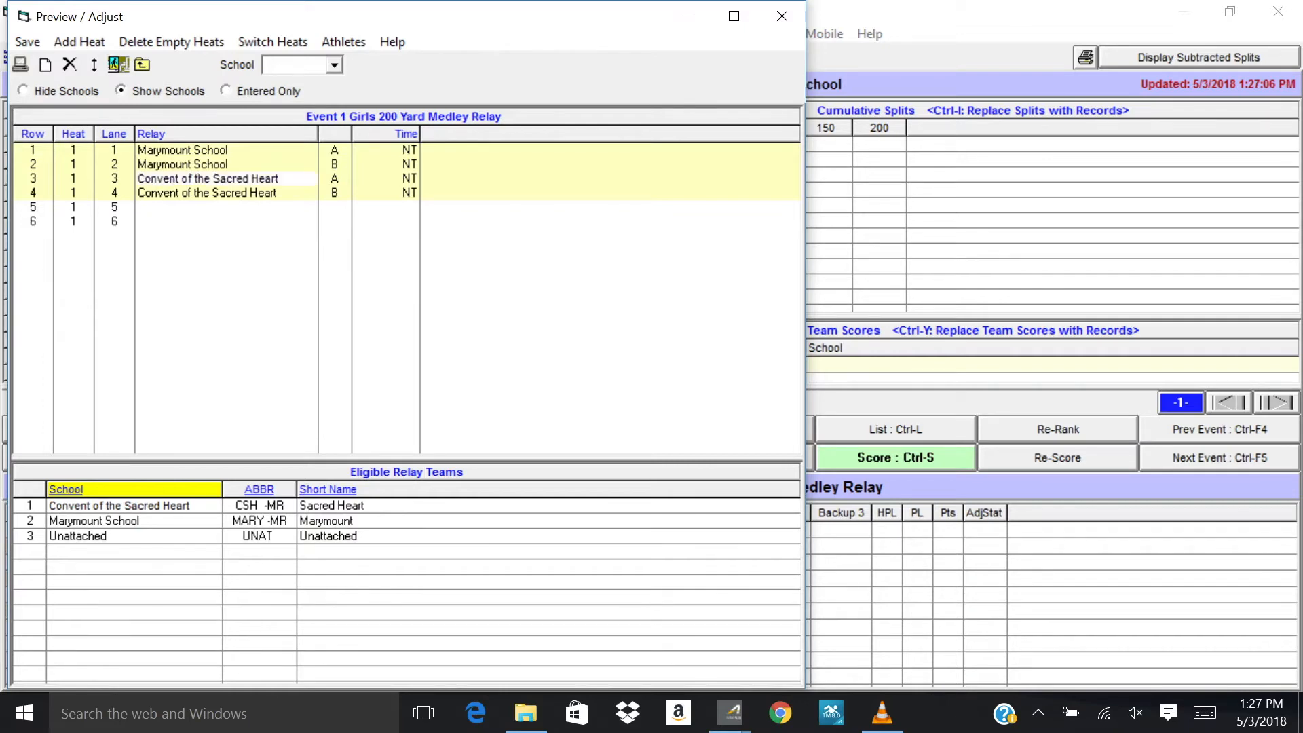
Rearrange the relays as Convent B, Marymount B, Convent A and Marymount A in lanes 1 to 4, and save the heat.
{"action": "mouse_move", "coordinate": [204, 164]}
{"action": "left_mouse_down"}
{"action": "mouse_move", "coordinate": [204, 192]}
{"action": "mouse_move", "coordinate": [203, 149]}
{"action": "left_mouse_up"}
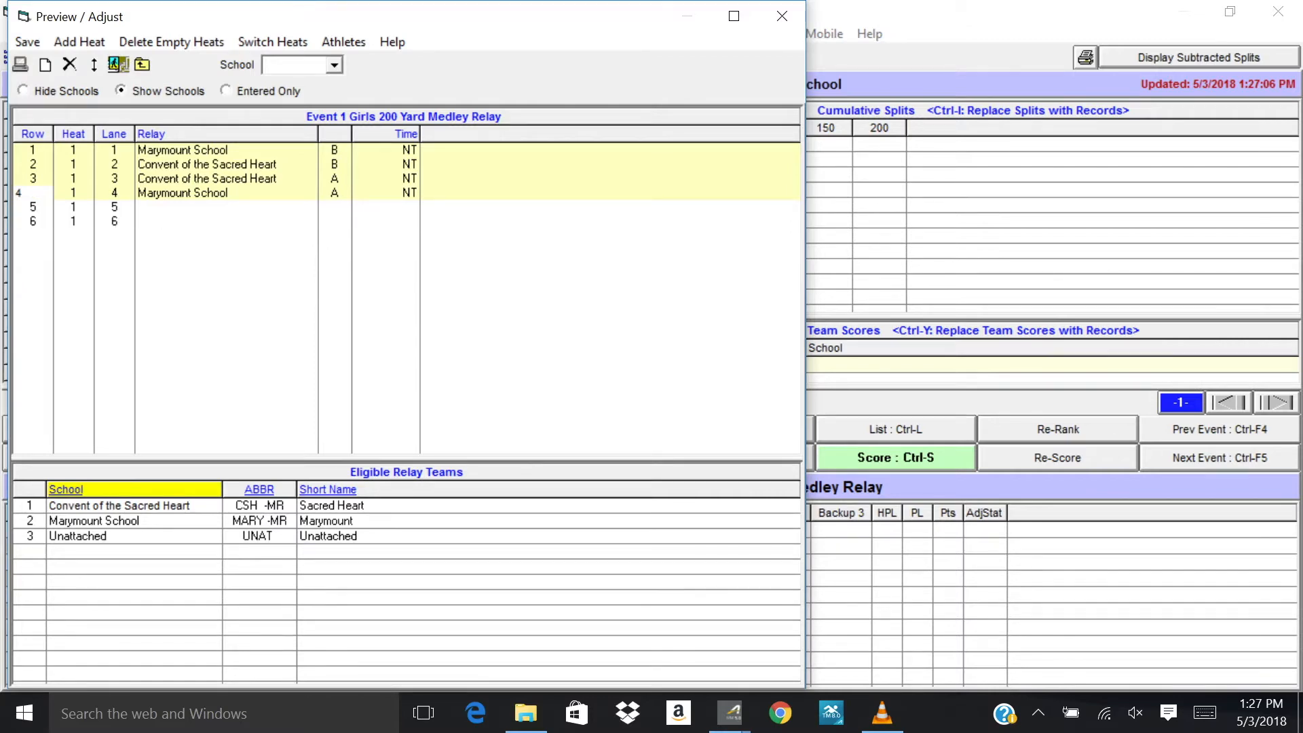
{"action": "left_click", "coordinate": [203, 164]}
{"action": "left_click", "coordinate": [203, 149]}
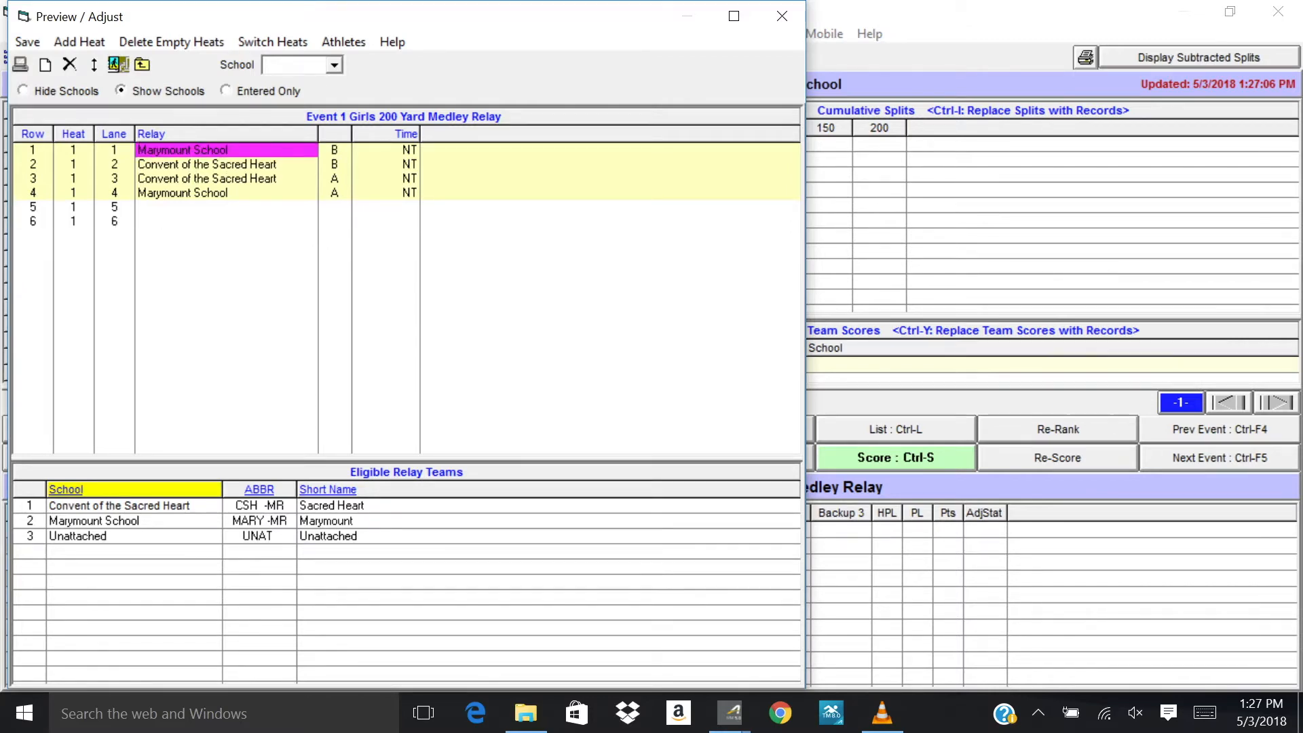
{"action": "left_click_drag", "start_coordinate": [203, 150], "coordinate": [204, 164]}
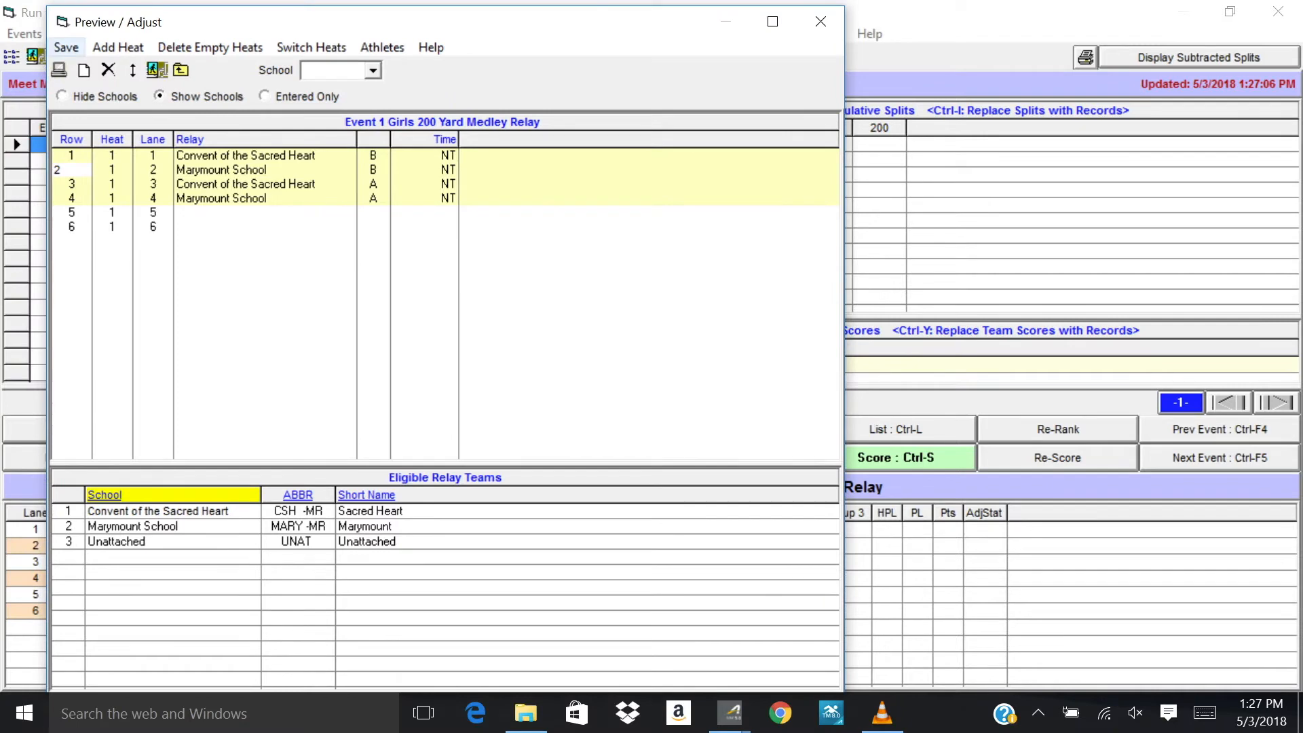
{"action": "left_click", "coordinate": [66, 47]}
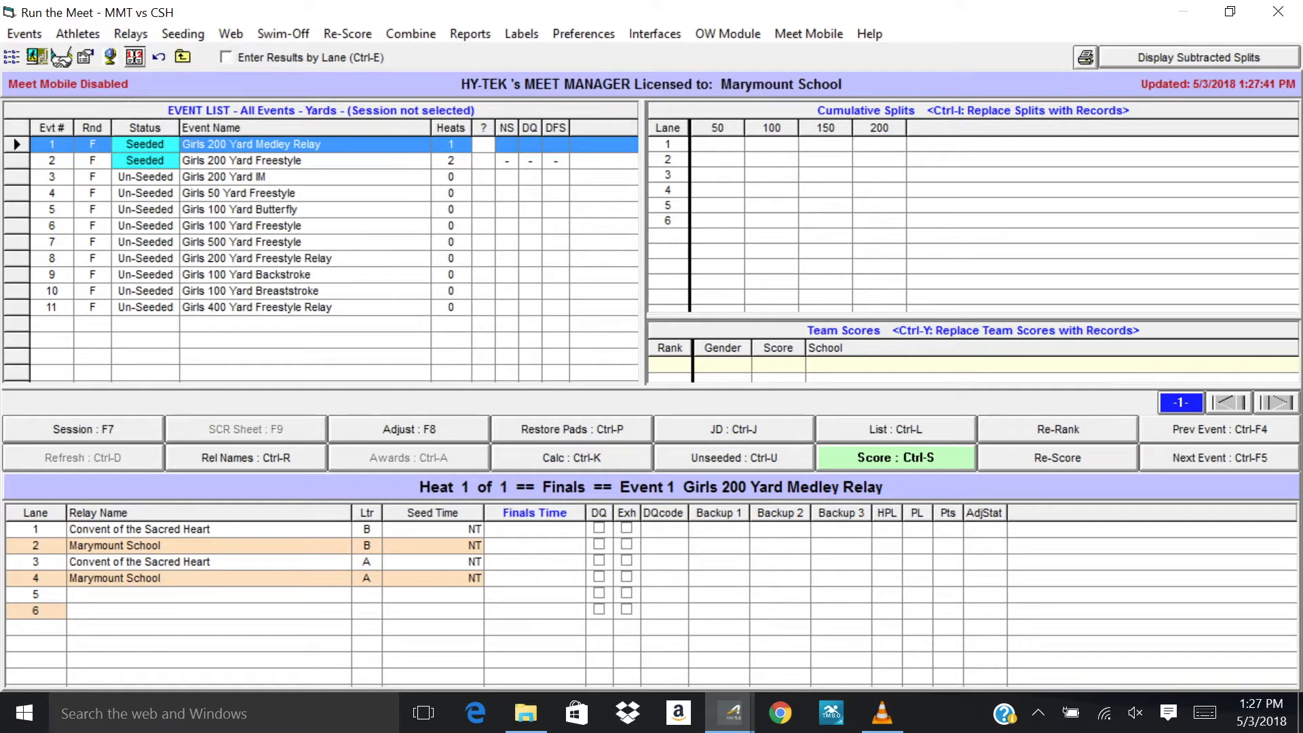
Open Event 1's relay names and add the Marymount swimmers in rows 9, 10, 11 and 18 to the Marymount School A relay.
{"action": "key", "text": "ctrl+r"}
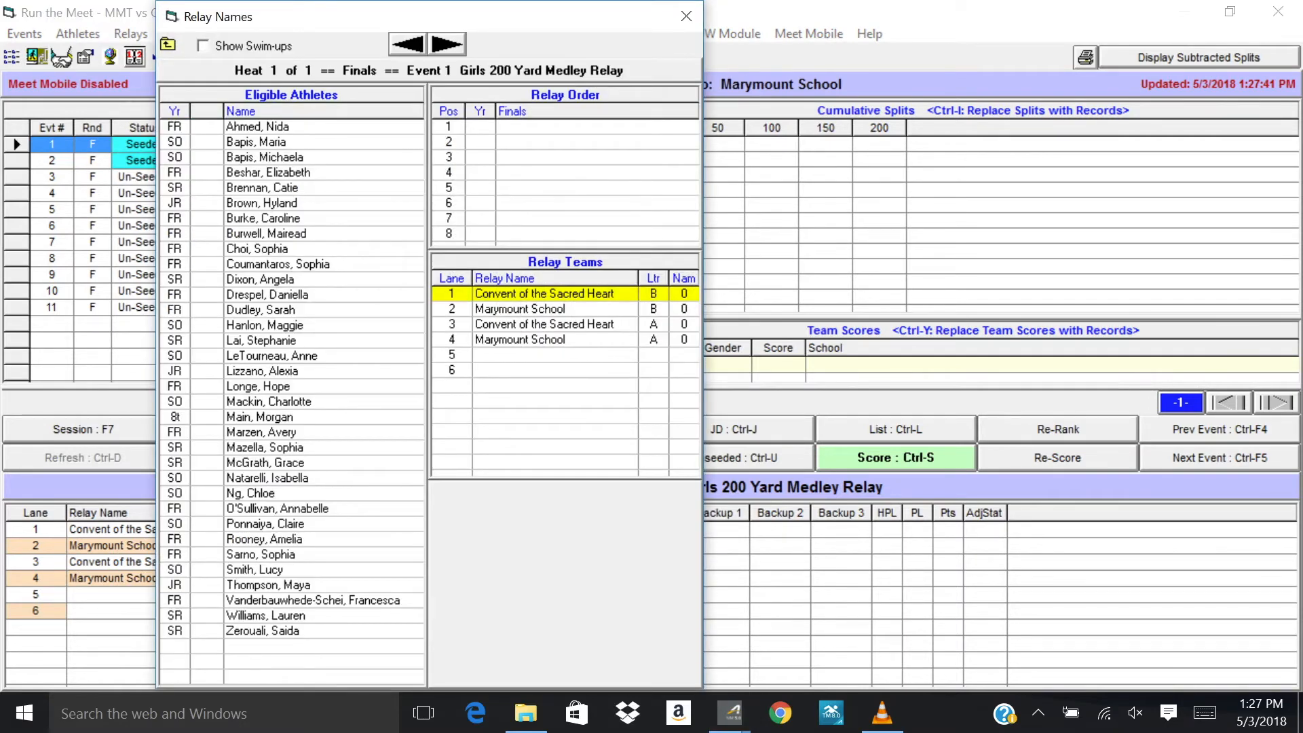
{"action": "left_click", "coordinate": [521, 339]}
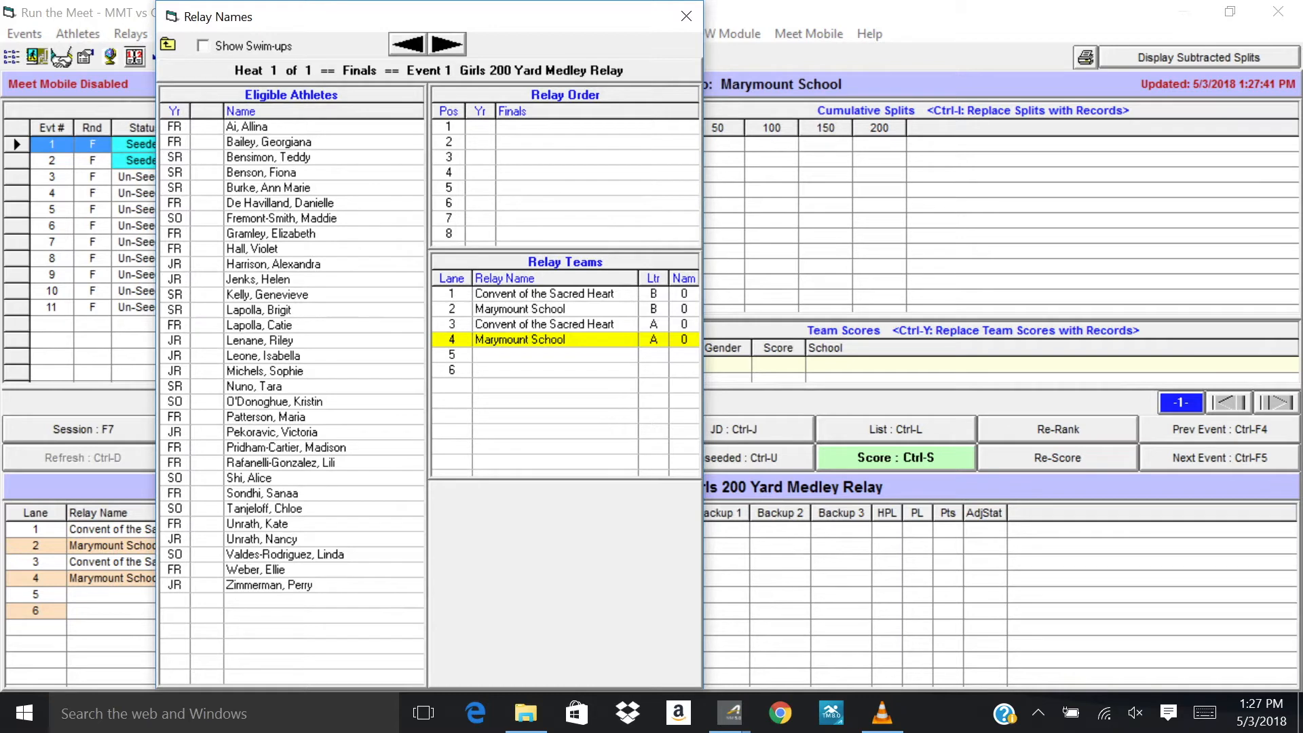
{"action": "left_click", "coordinate": [251, 248]}
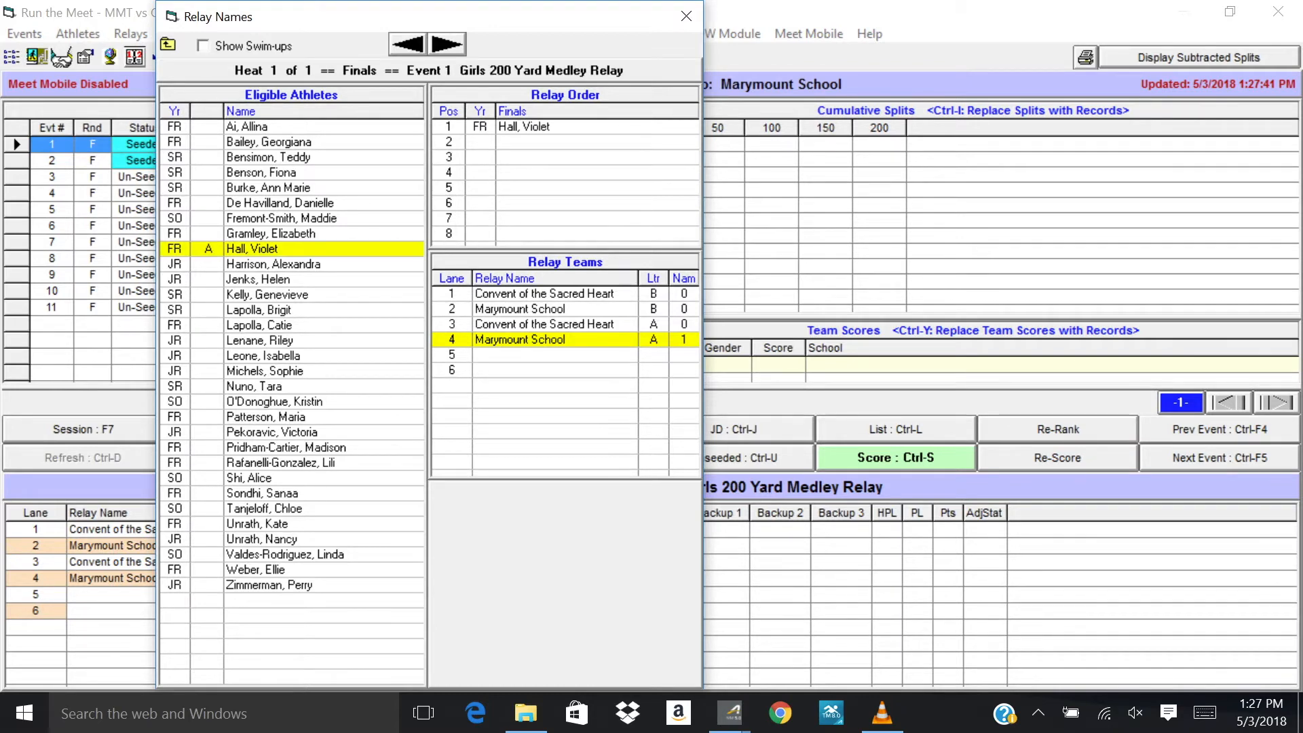
{"action": "left_click", "coordinate": [272, 263]}
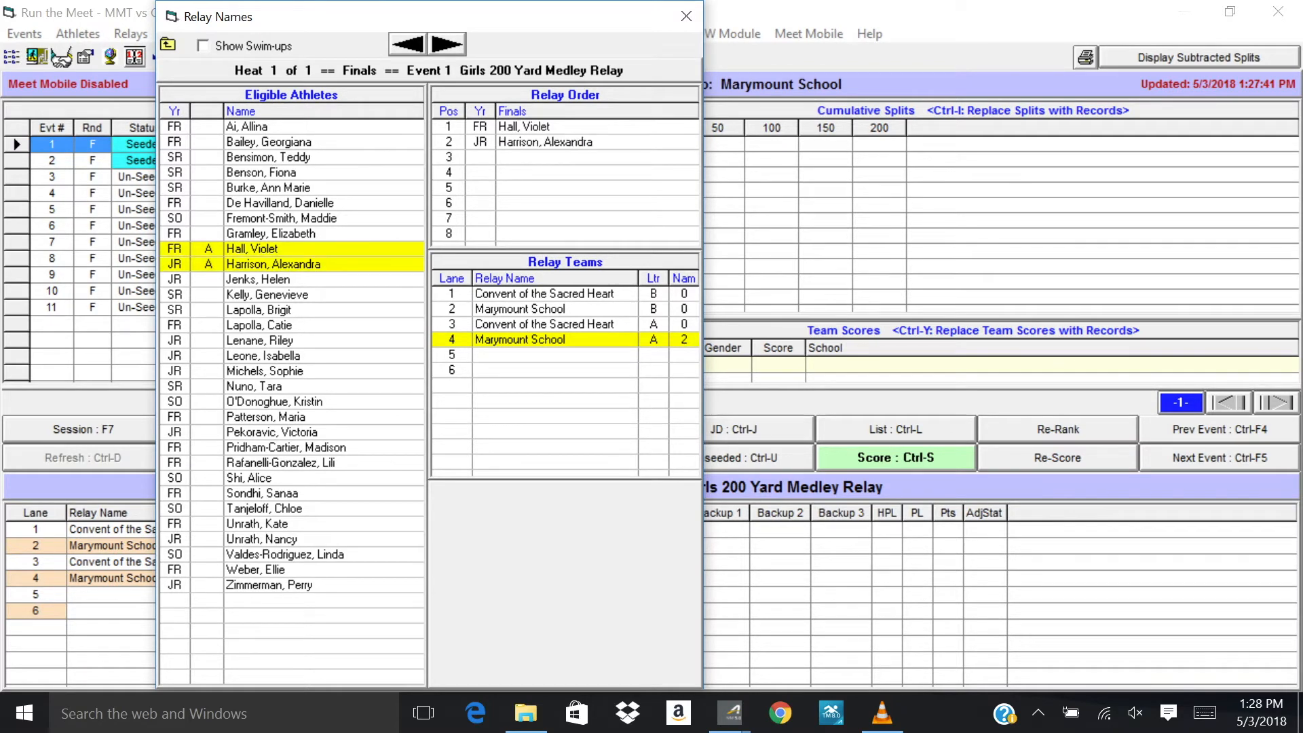
{"action": "left_click", "coordinate": [258, 279]}
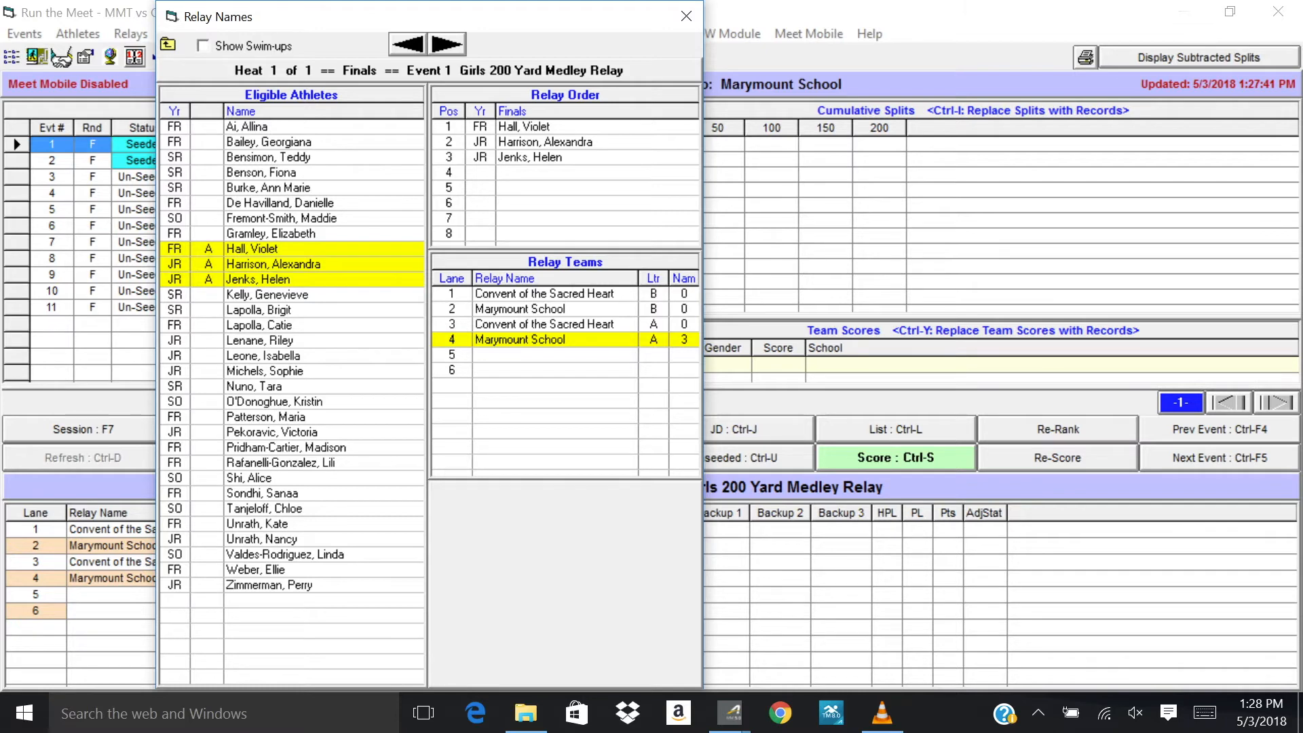
{"action": "left_click", "coordinate": [254, 385]}
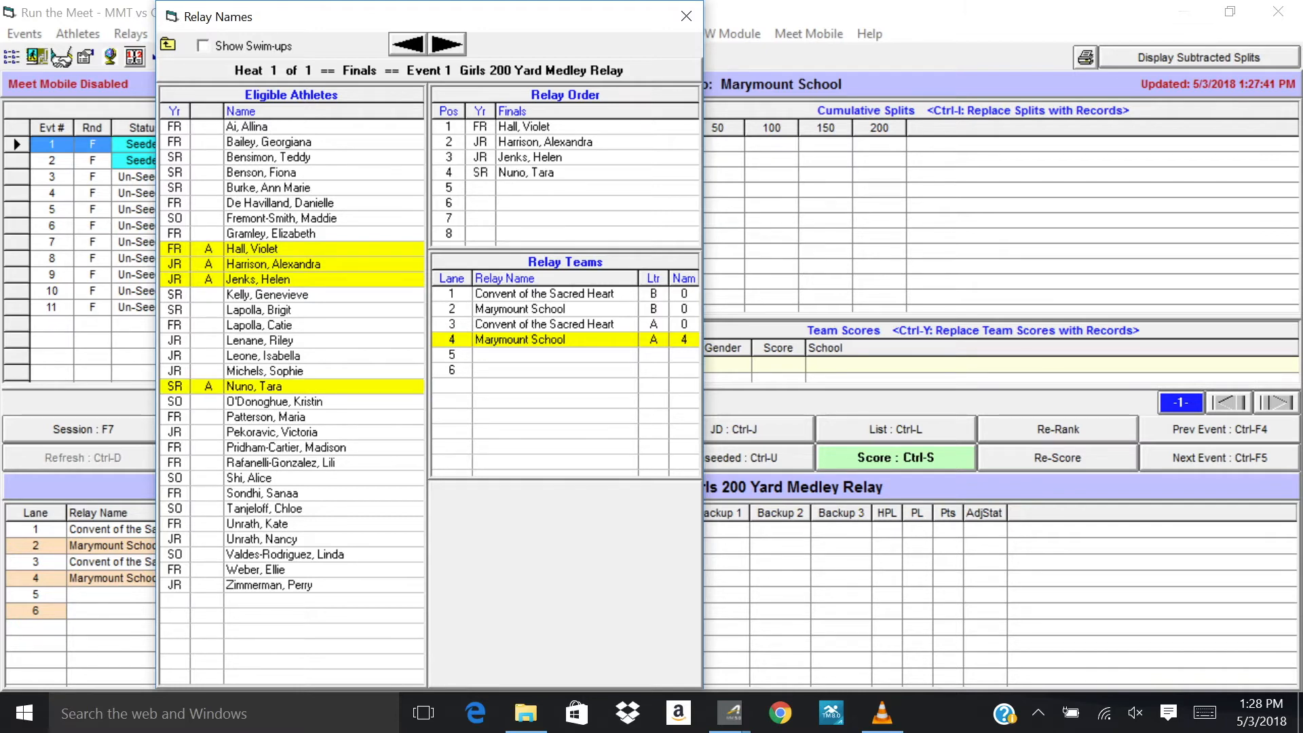
Reorder the Marymount School A relay by swapping the swimmers in positions 4 and 1, then those in positions 2 and 4.
{"action": "left_click_drag", "start_coordinate": [524, 173], "coordinate": [524, 126]}
{"action": "left_click", "coordinate": [524, 127]}
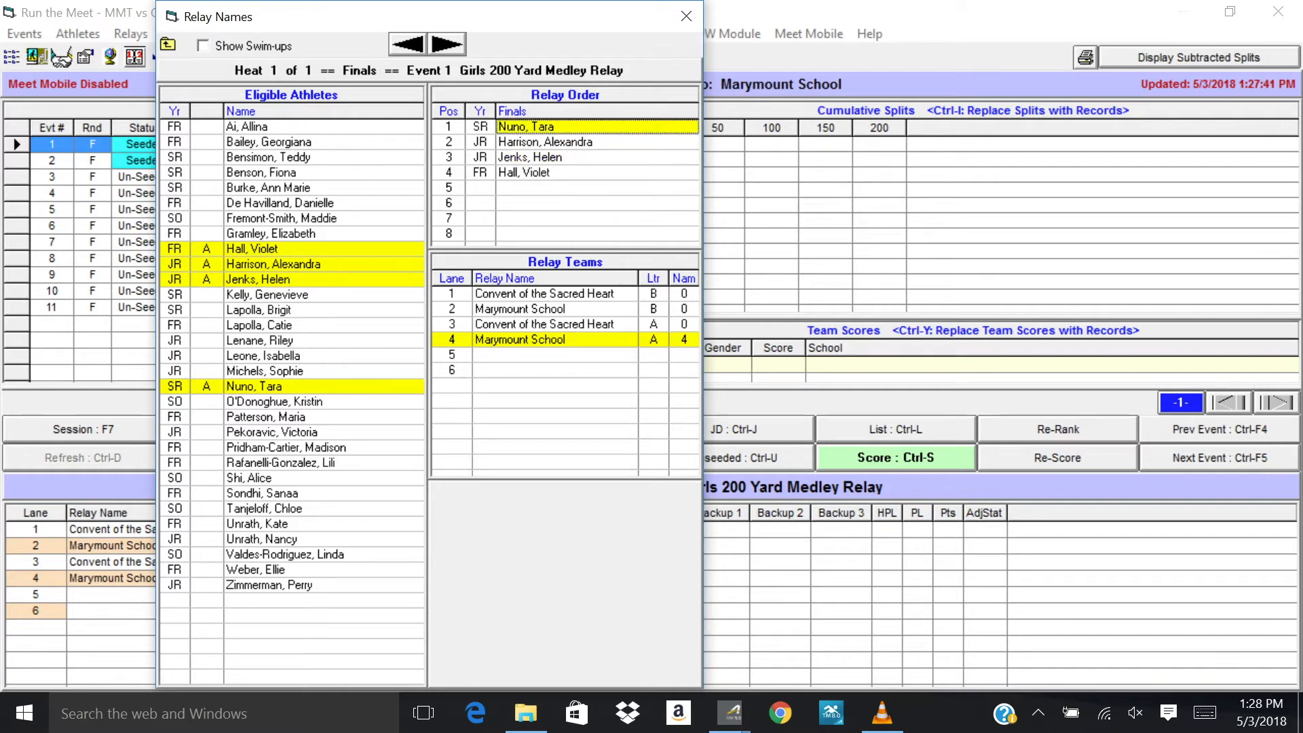
{"action": "left_click", "coordinate": [525, 142]}
{"action": "left_click_drag", "start_coordinate": [525, 142], "coordinate": [524, 172]}
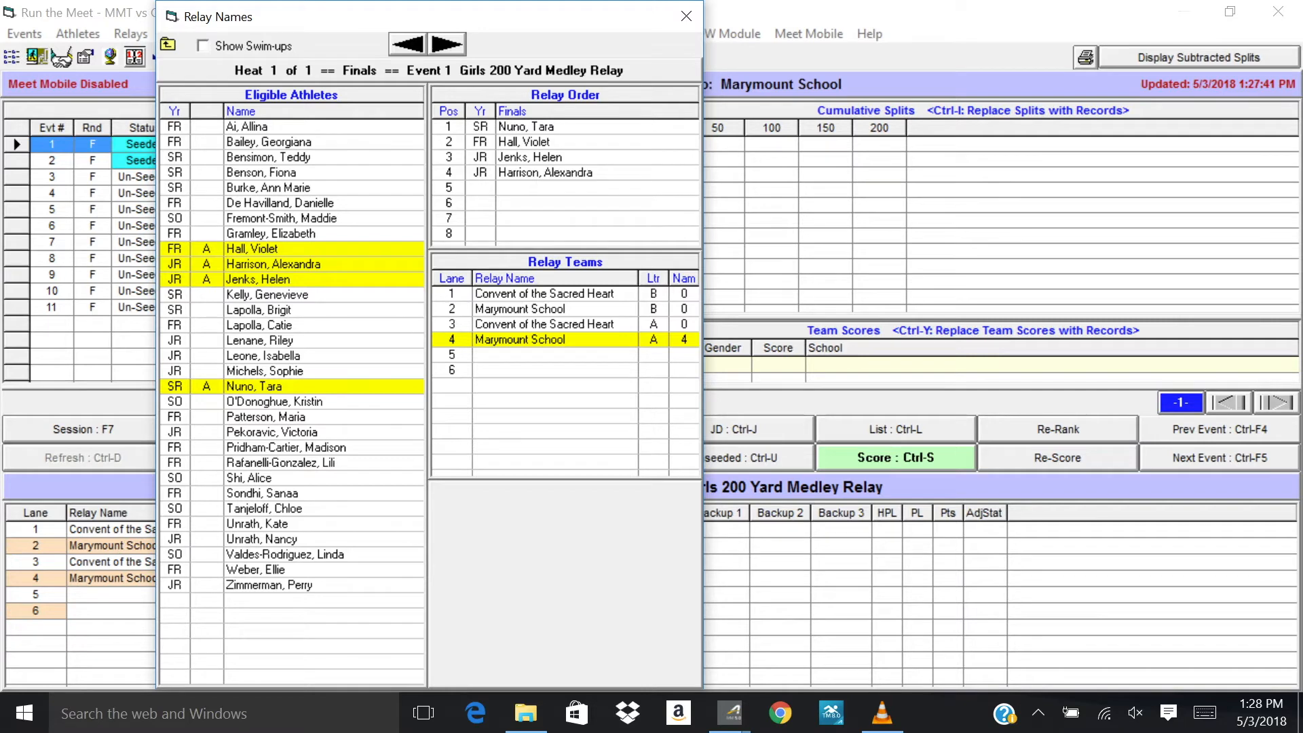
Review the relay orders of the Marymount School B and A teams and close the relay names.
{"action": "left_click", "coordinate": [521, 293]}
{"action": "left_click", "coordinate": [521, 309]}
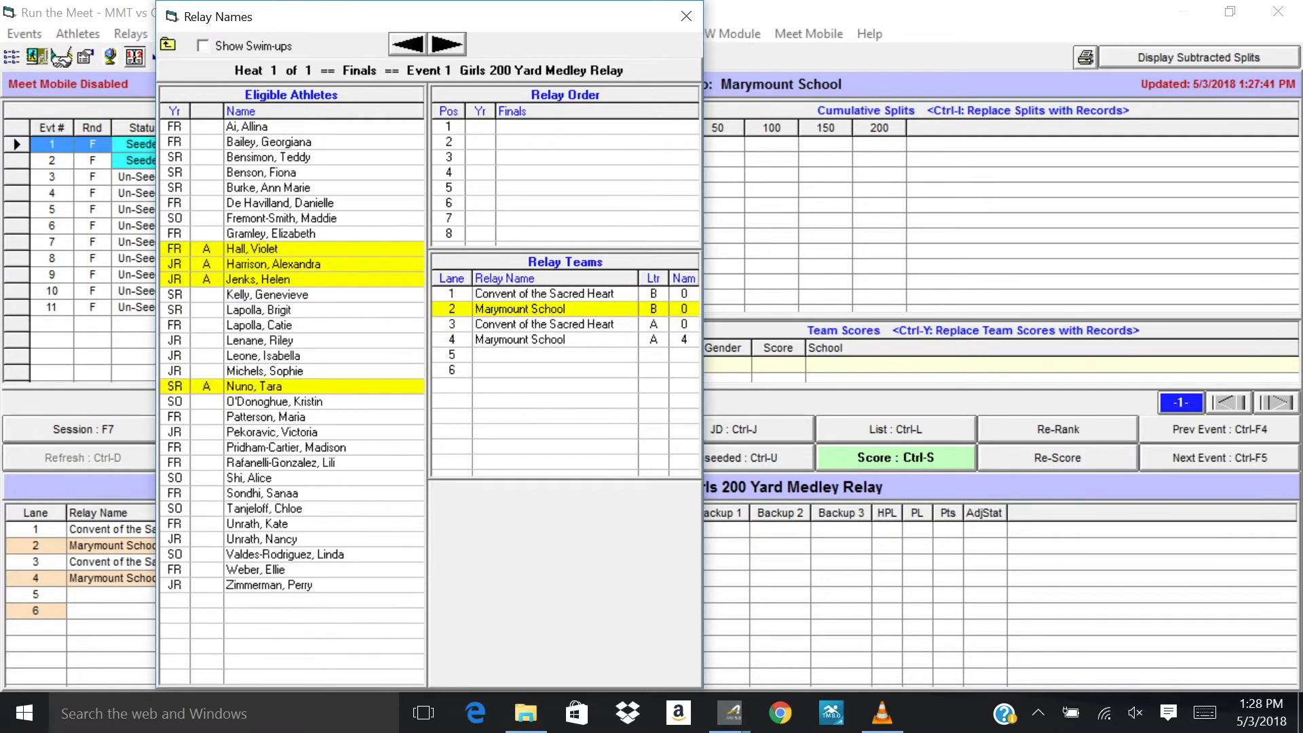
{"action": "left_click", "coordinate": [520, 324]}
{"action": "left_click", "coordinate": [520, 339]}
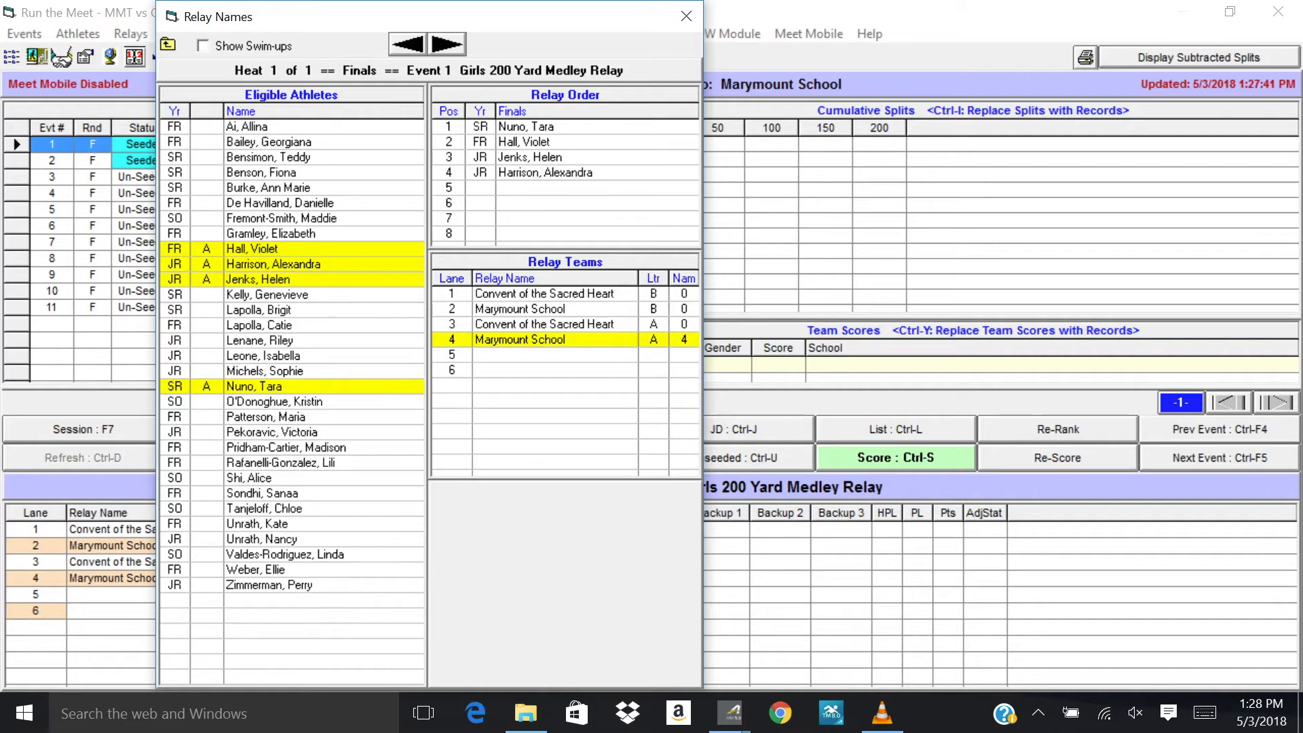
{"action": "left_click", "coordinate": [687, 16]}
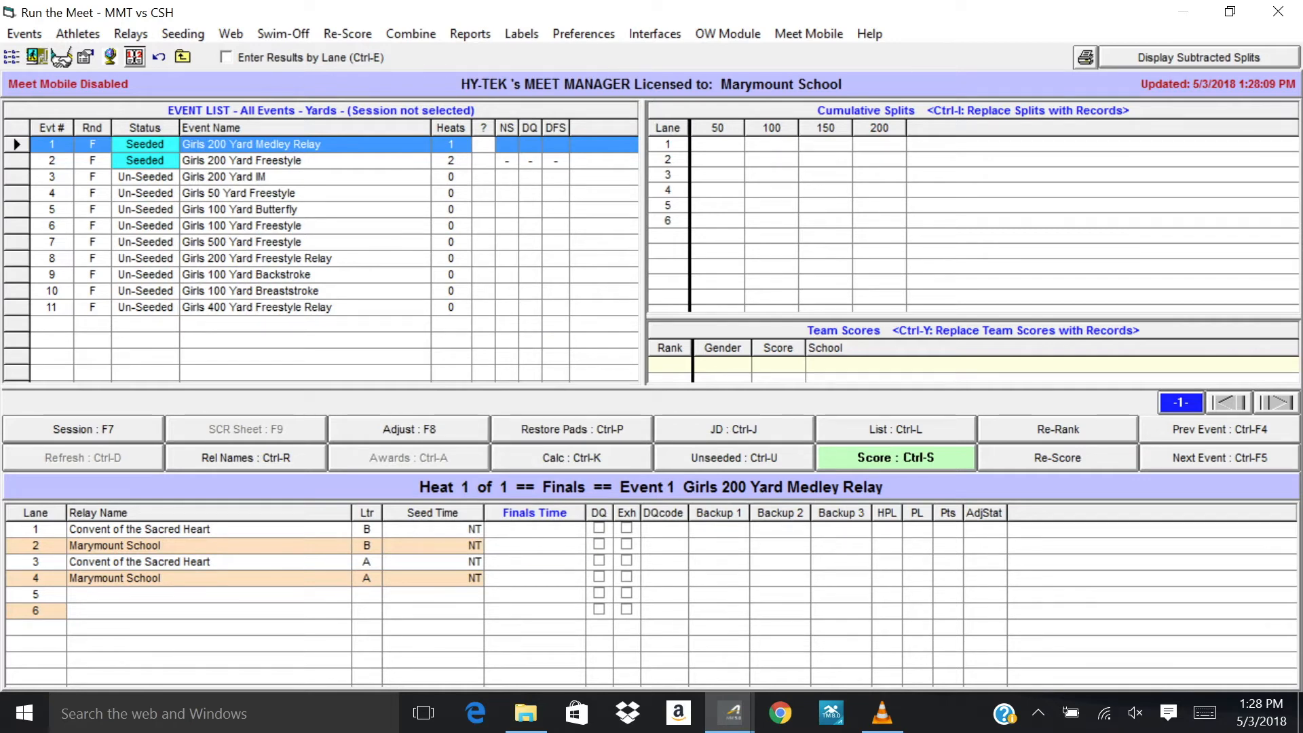
Enter finals times of 3:56.12 for lane 1 and 3:55.00 for lane 2 in heat 1 of Event 2.
{"action": "key", "text": "ctrl+F5"}
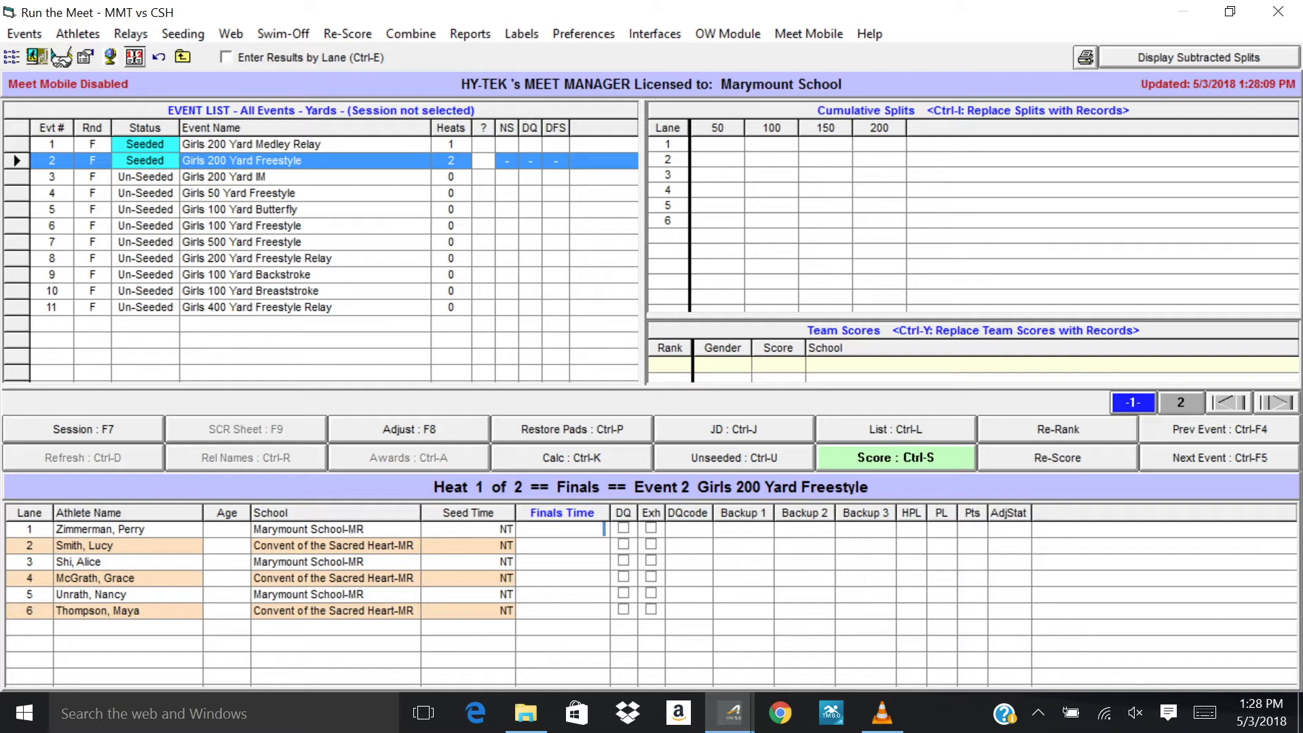
{"action": "type", "text": "3:56.12"}
{"action": "key", "text": "Return"}
{"action": "type", "text": "3:55"}
{"action": "key", "text": "Return"}
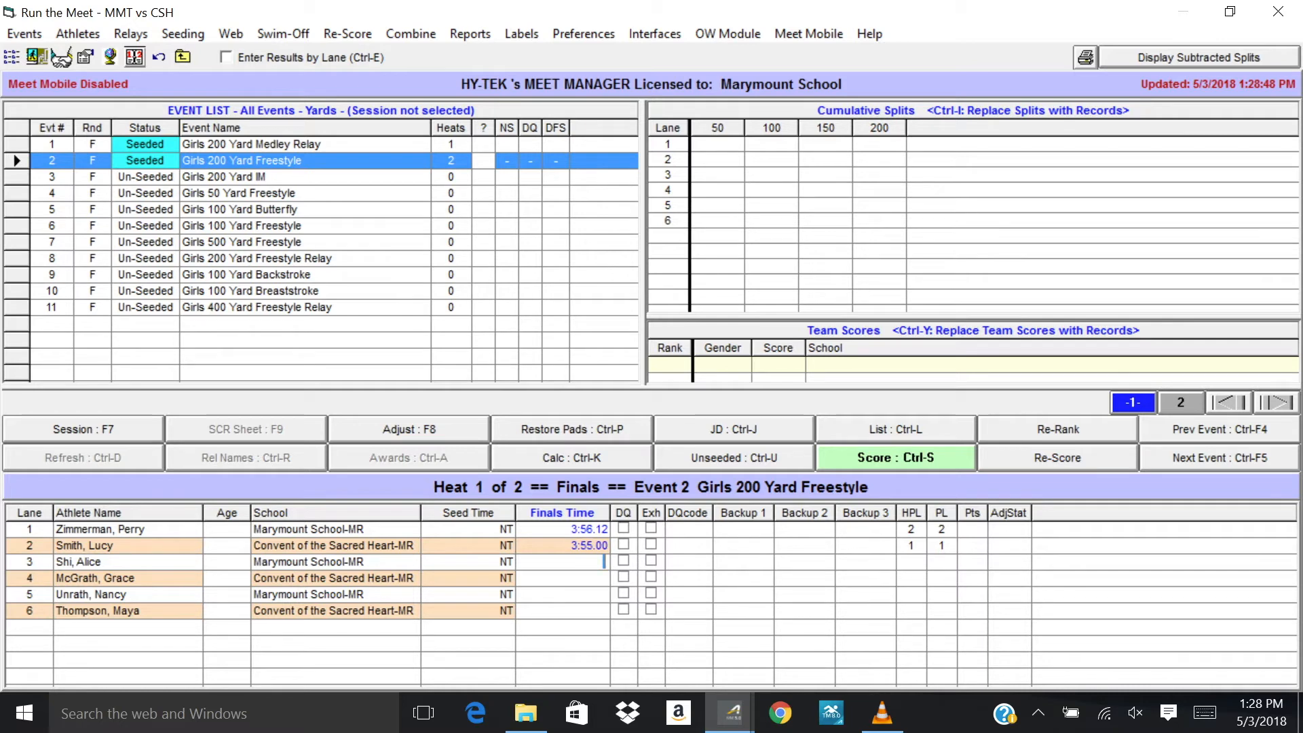
Enter finals times 2:14, 2:13 and 2:33.41 for lanes 3 to 5 and disqualify lane 6 in heat 1 of Event 2.
{"action": "type", "text": "2:14"}
{"action": "key", "text": "Return"}
{"action": "type", "text": "2:13"}
{"action": "key", "text": "Return"}
{"action": "type", "text": "2:33.41"}
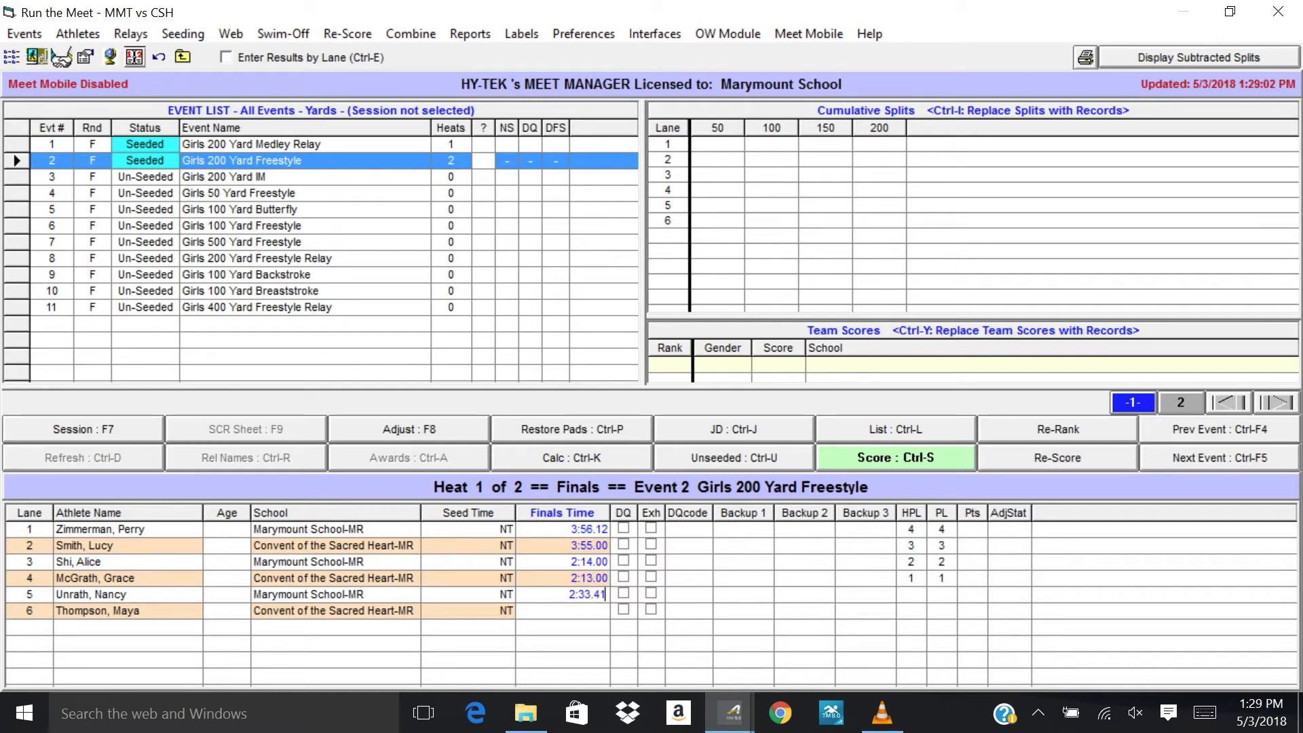
{"action": "key", "text": "Return"}
{"action": "left_click", "coordinate": [624, 610]}
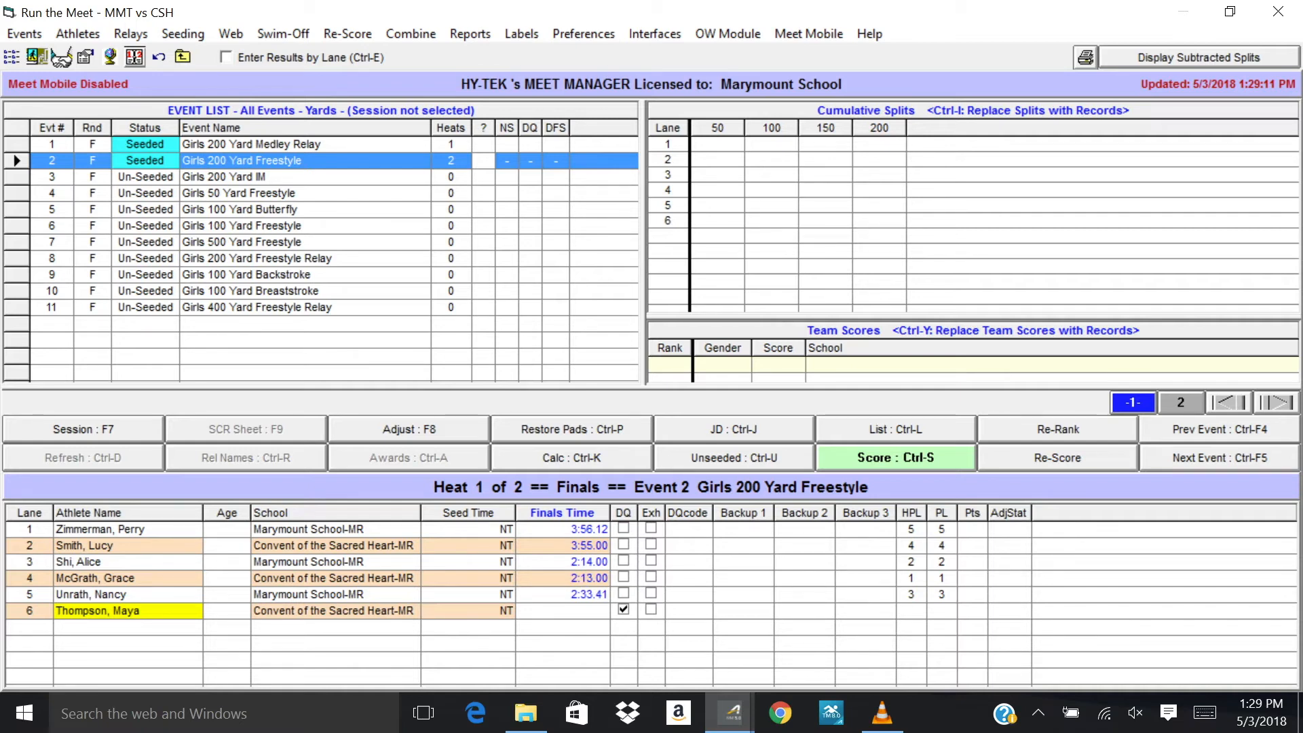
{"action": "key", "text": "ctrl+s"}
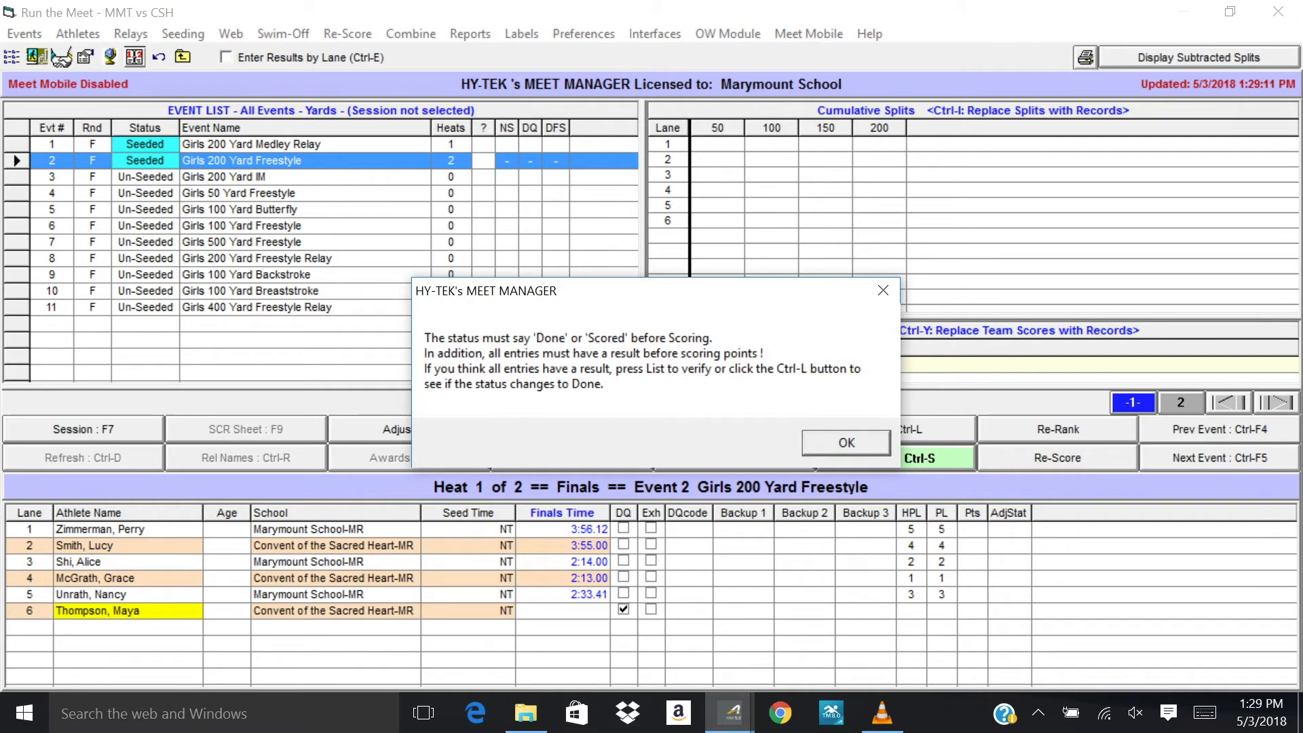
{"action": "key", "text": "Return"}
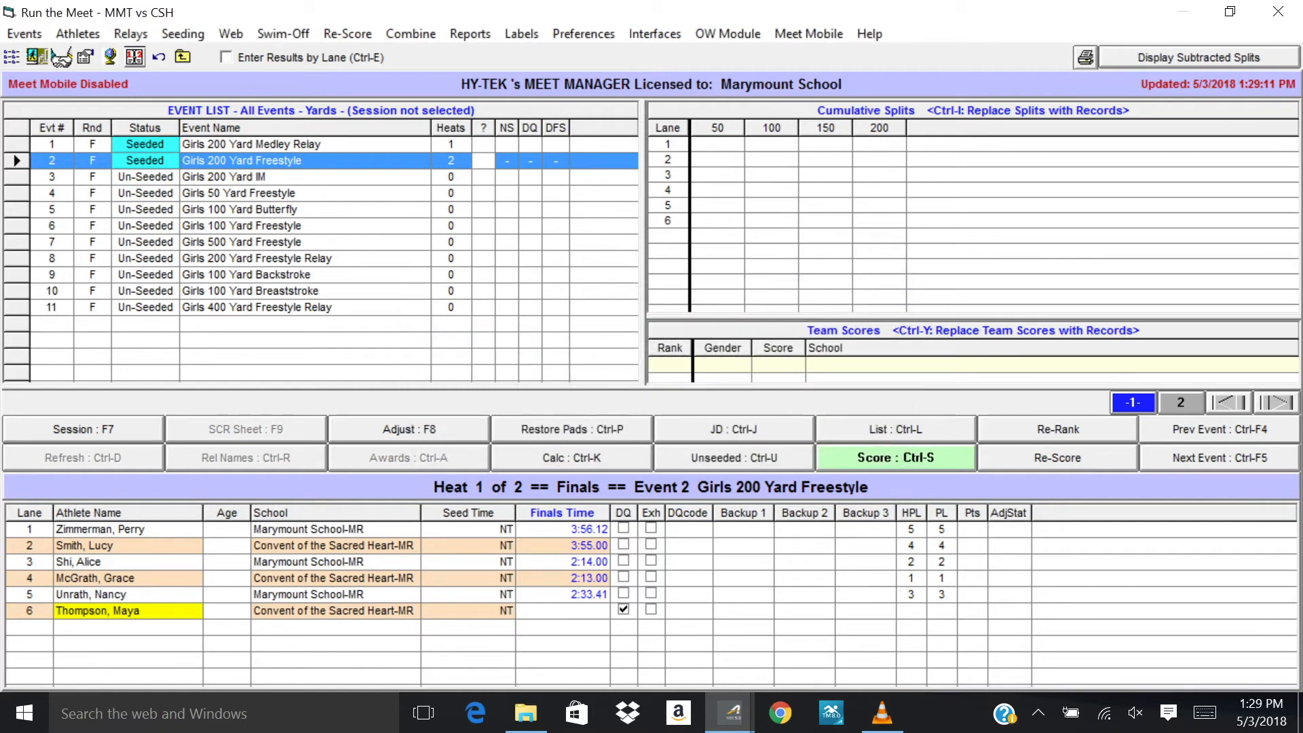
In heat 2 of Event 2, mark lanes 3 and 4 as exhibition and enter finals times of 3:00.13 and 3:34.12.
{"action": "key", "text": "Page_Down"}
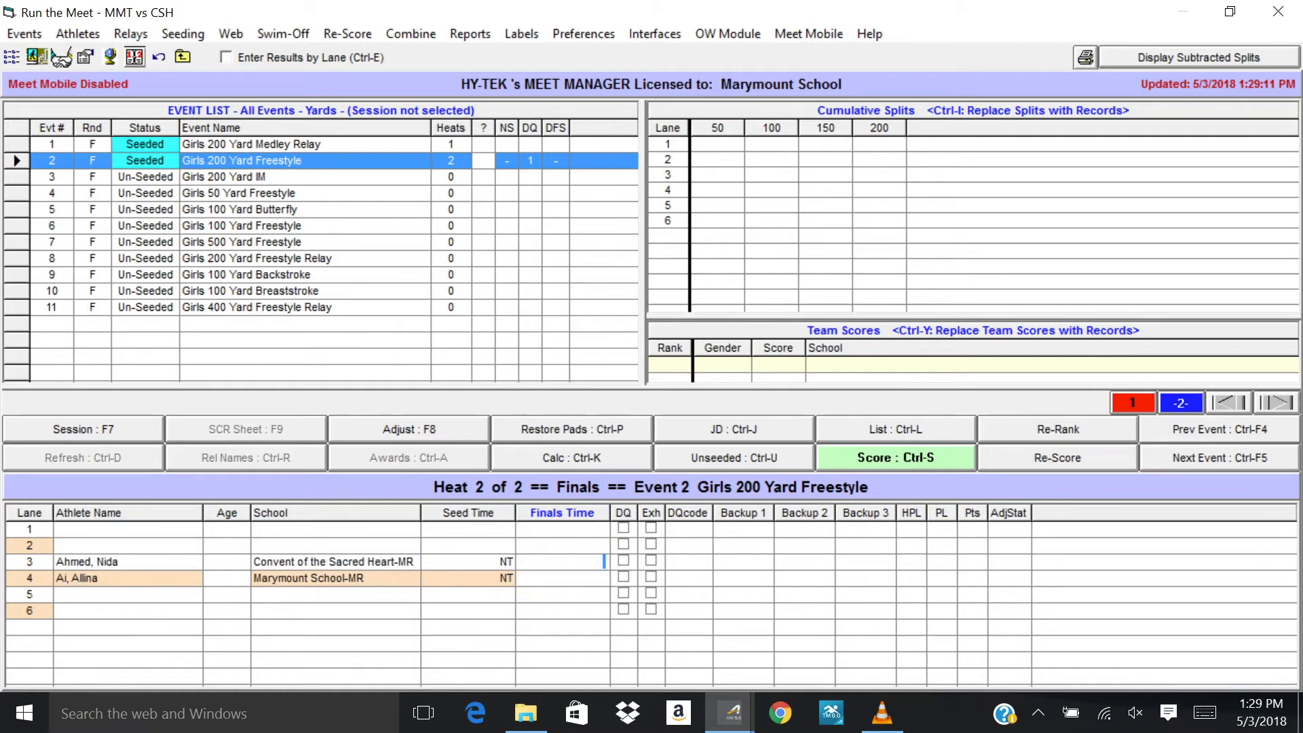
{"action": "left_click", "coordinate": [651, 577]}
{"action": "left_click", "coordinate": [651, 561]}
{"action": "type", "text": "3:00.13"}
{"action": "key", "text": "Return"}
{"action": "type", "text": "2"}
{"action": "key", "text": "BackSpace"}
{"action": "type", "text": "3:34.12"}
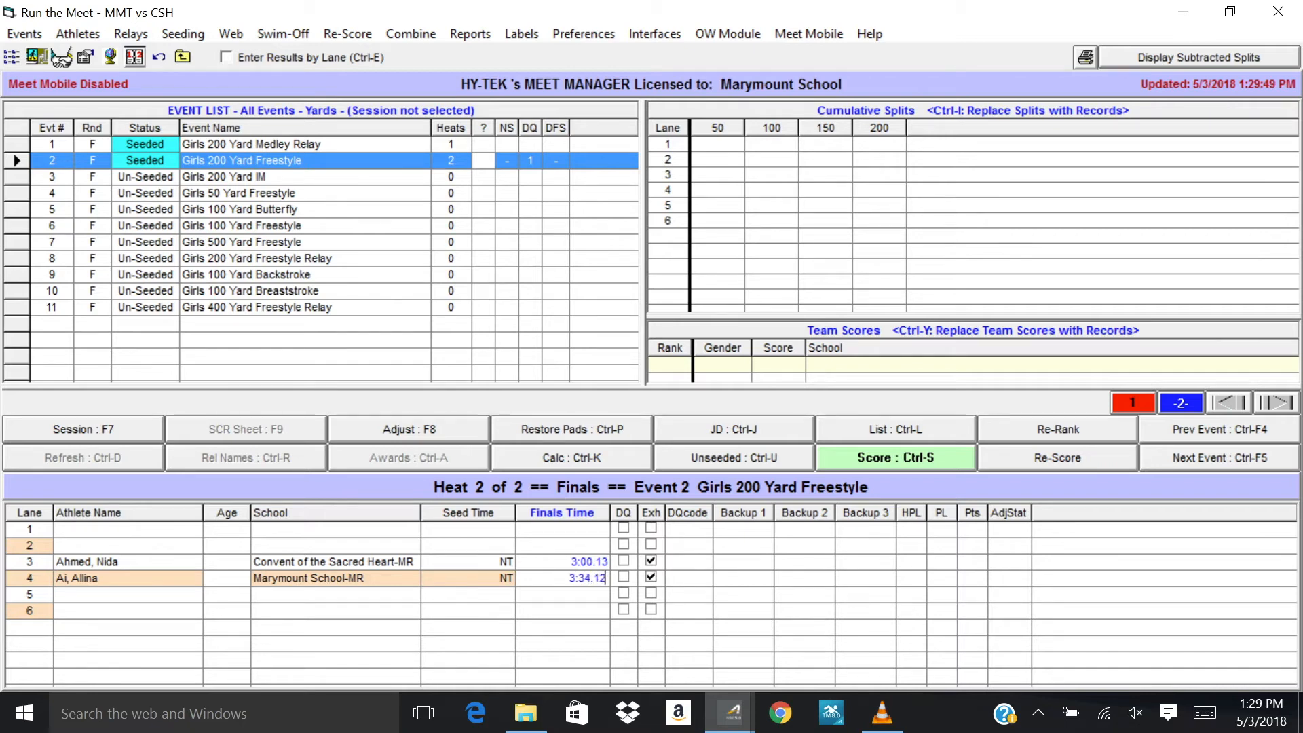
{"action": "key", "text": "Return"}
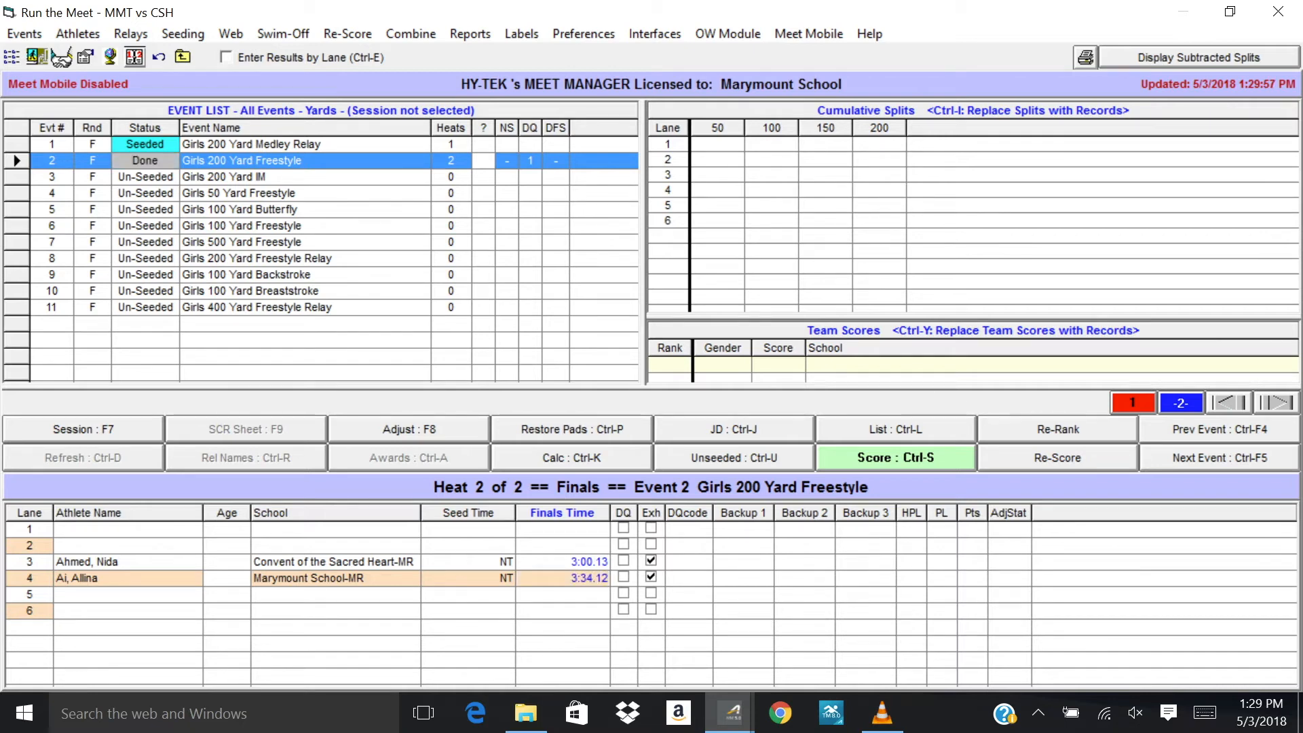
Return to heat 1 of Event 2, score the event and close its results report.
{"action": "left_click", "coordinate": [1133, 402]}
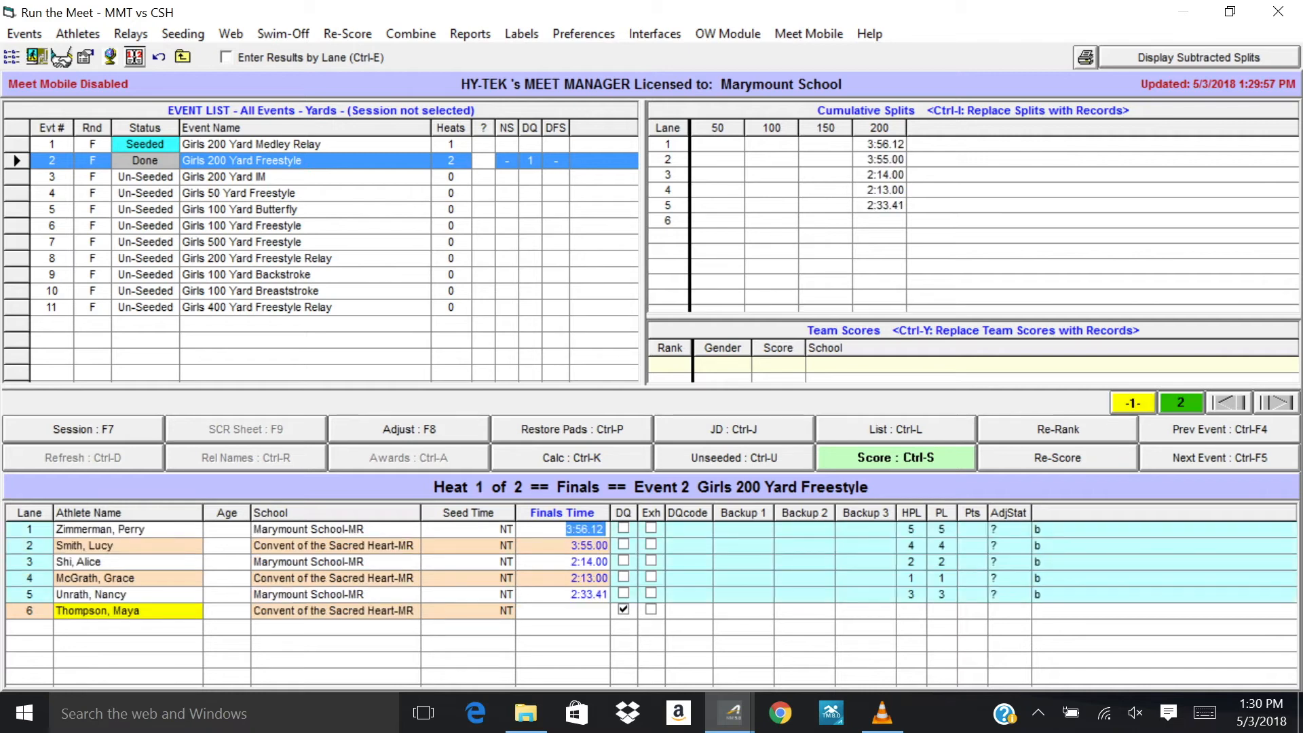
{"action": "key", "text": "Page_Down"}
{"action": "key", "text": "Page_Up"}
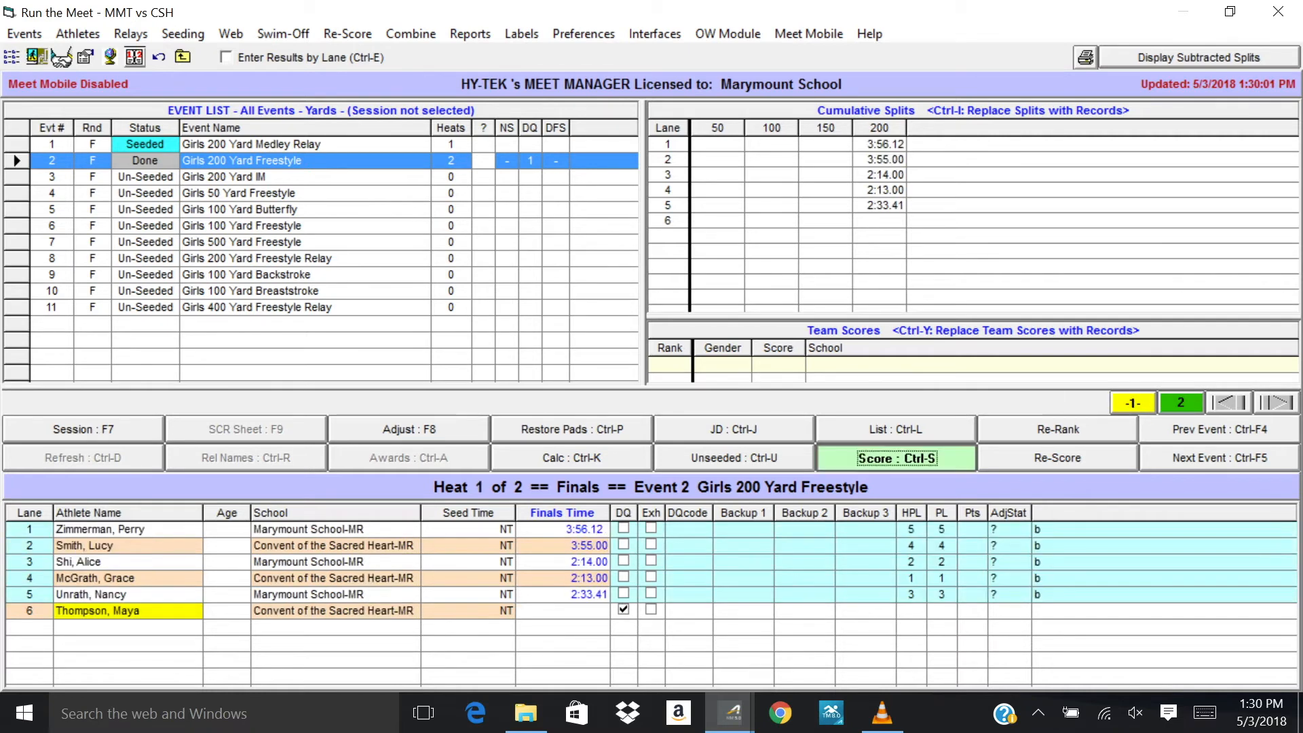
{"action": "key", "text": "ctrl+s"}
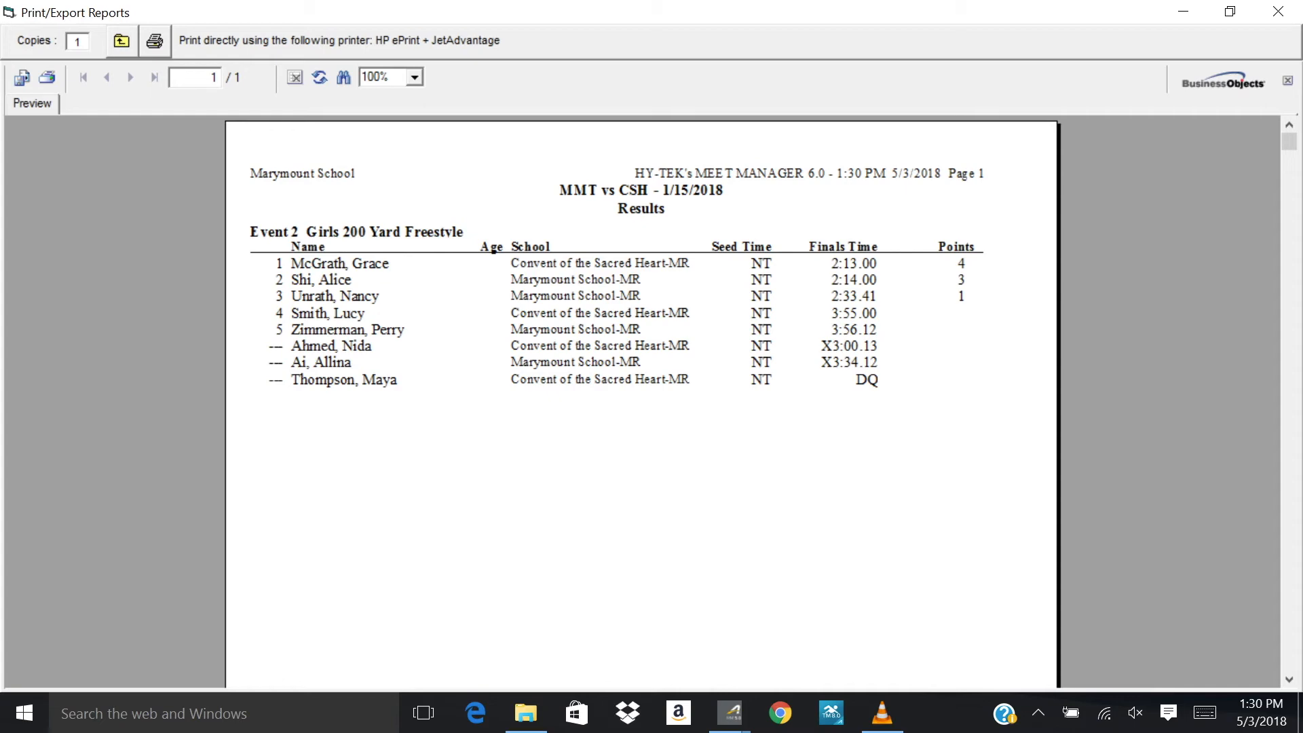
{"action": "left_click", "coordinate": [1279, 11]}
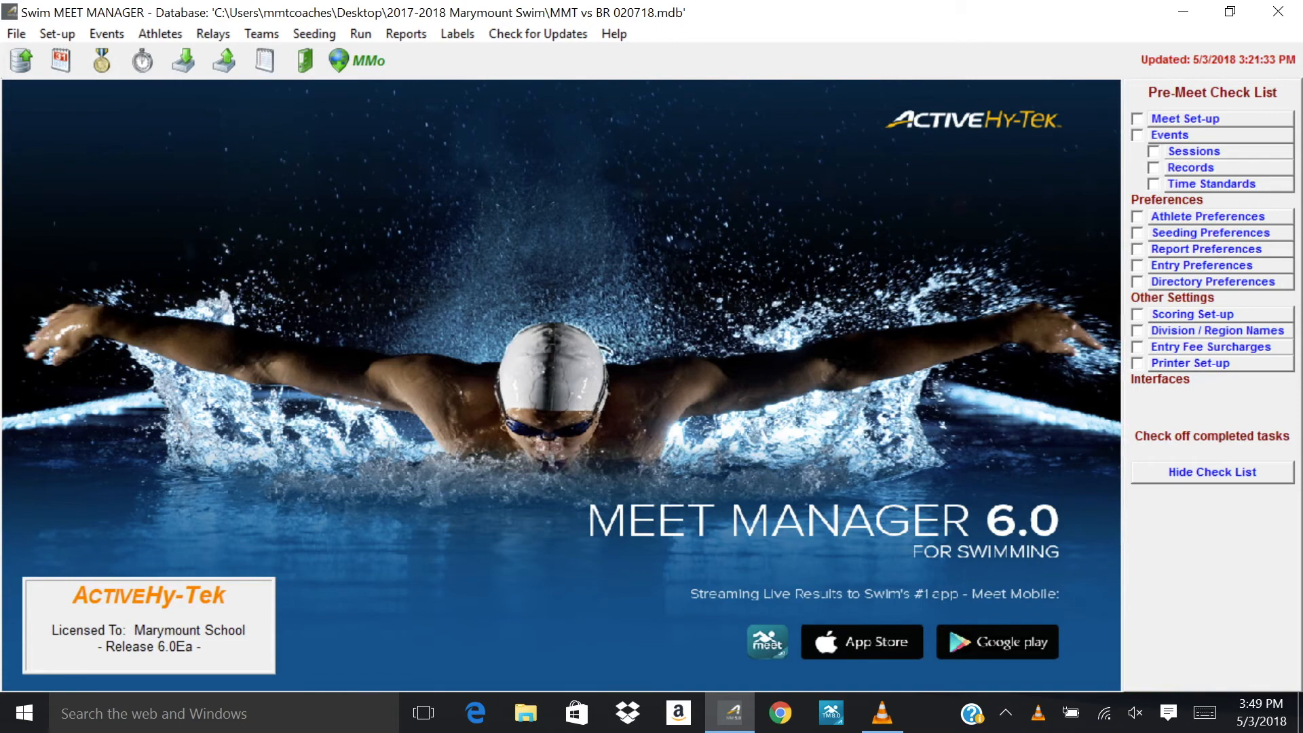
Open the MMT vs Brearley meet for running and display Event 3, Girls 200 Yard IM.
{"action": "left_click", "coordinate": [361, 33]}
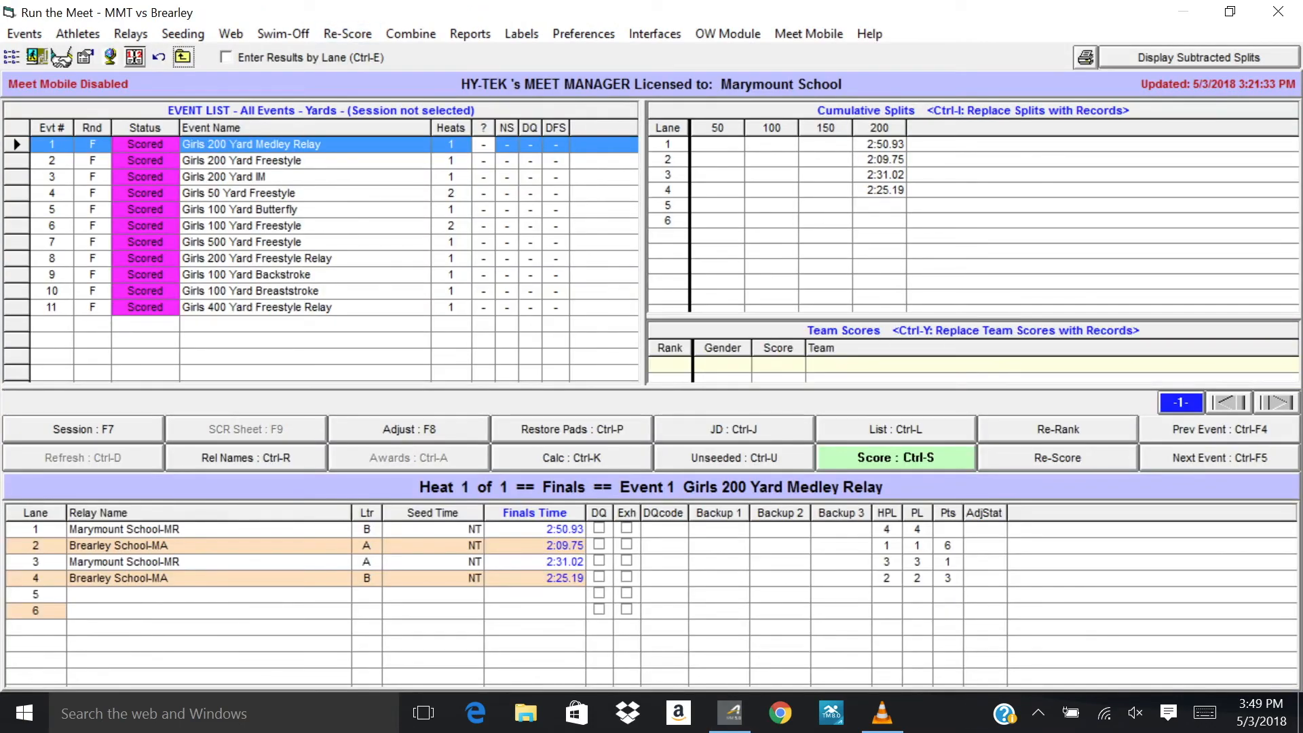
{"action": "left_click", "coordinate": [76, 178]}
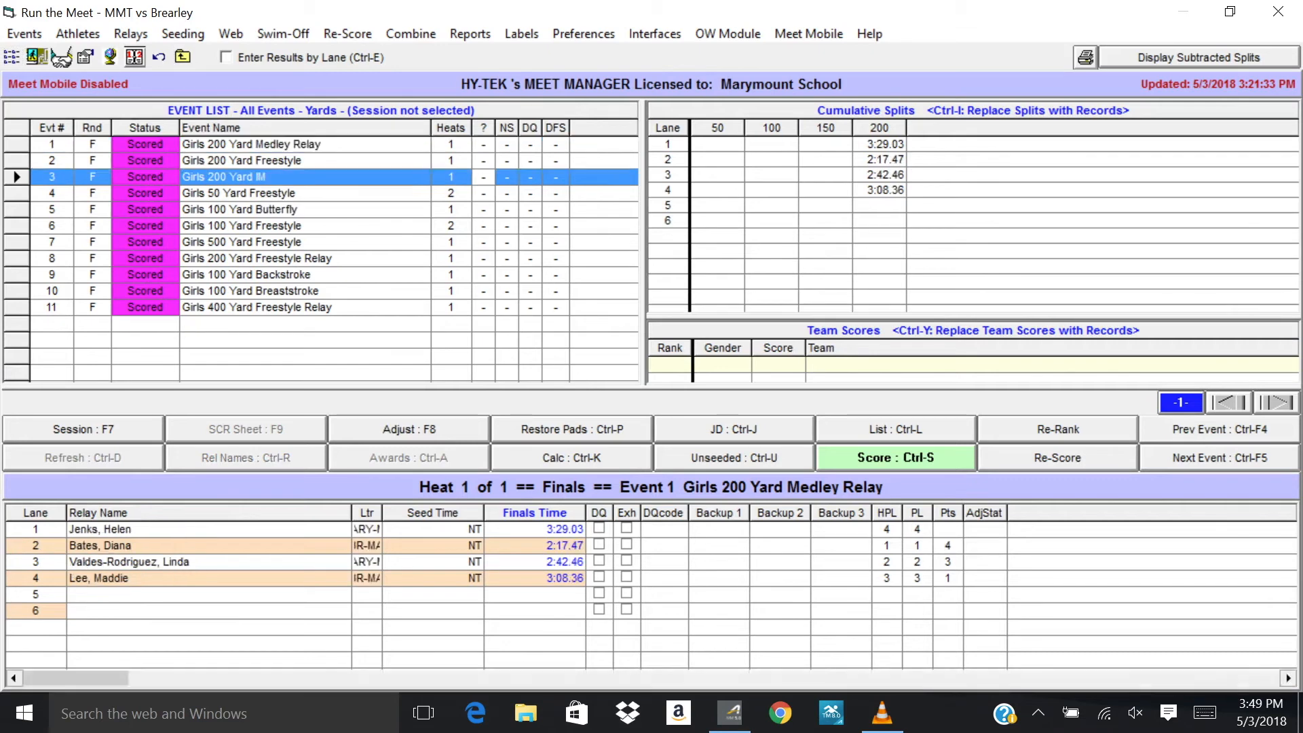
{"action": "left_click", "coordinate": [585, 545]}
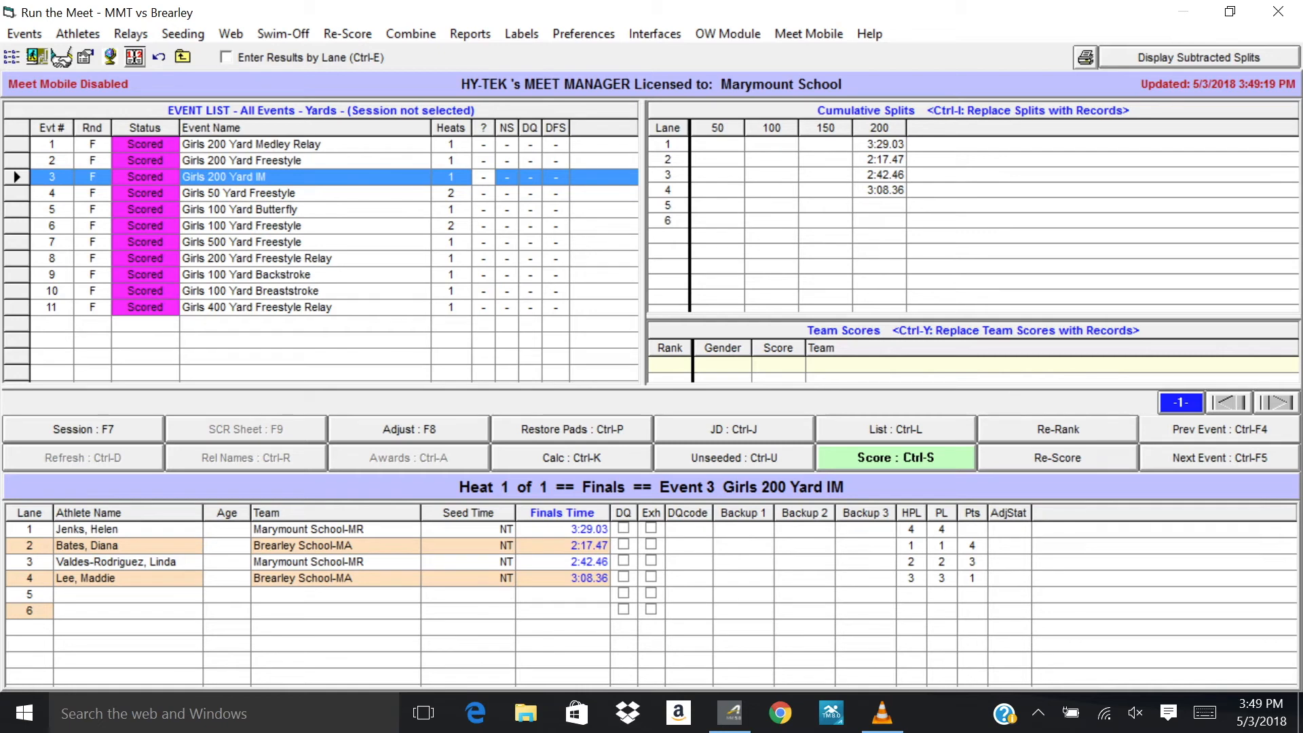
Create a results report for all 11 events, checking which items and team scores it includes.
{"action": "left_click", "coordinate": [470, 34]}
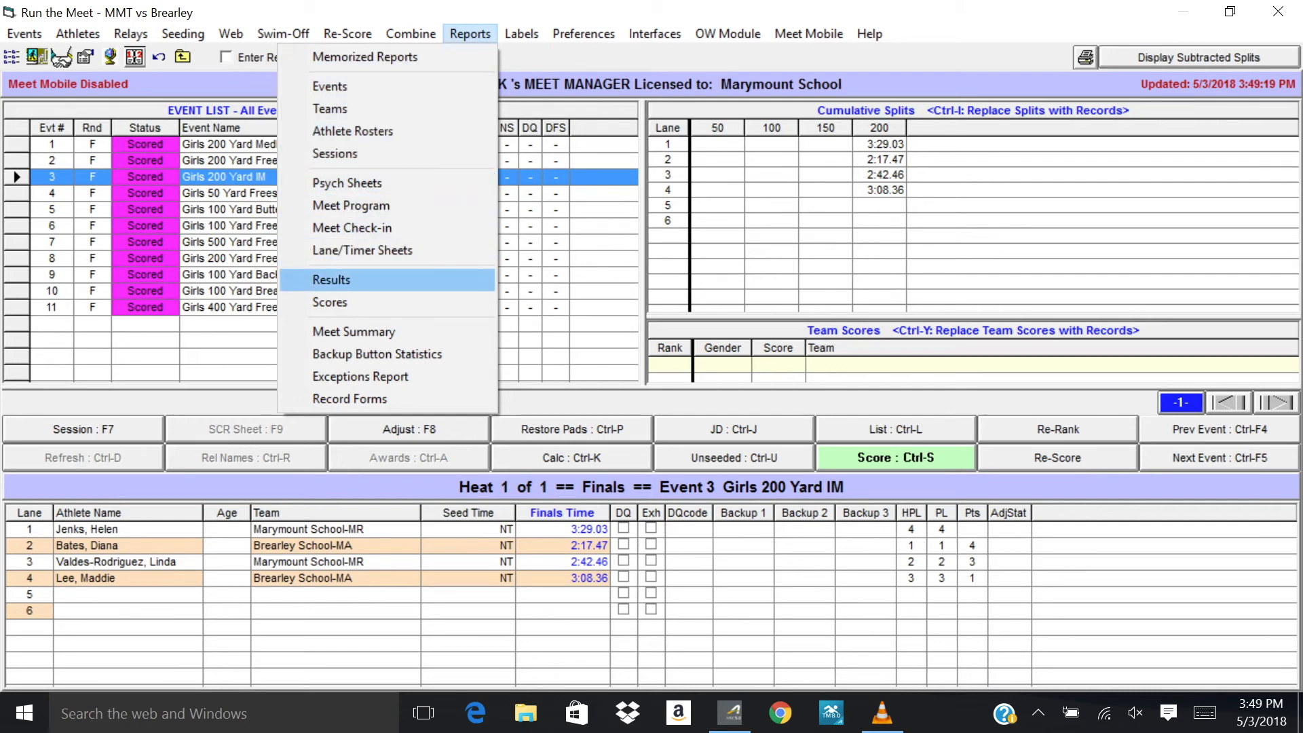
{"action": "left_click", "coordinate": [332, 280]}
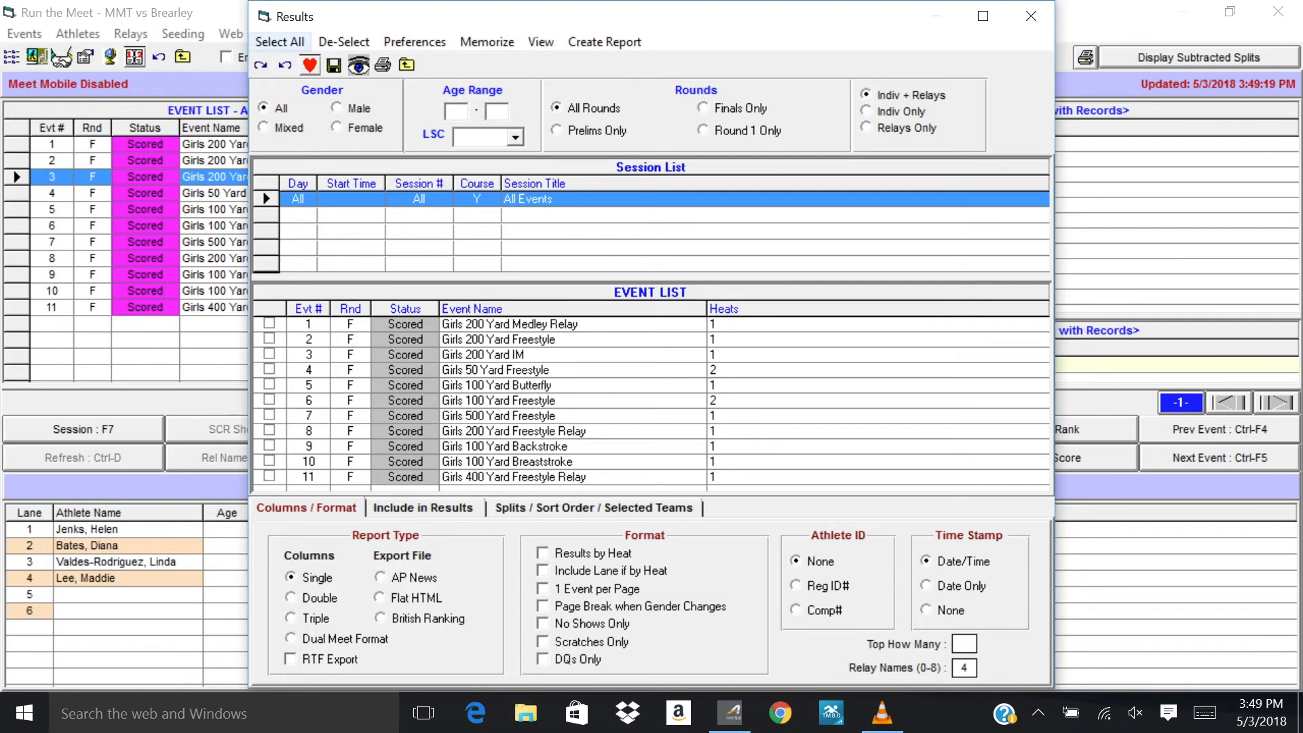
{"action": "left_click", "coordinate": [279, 41]}
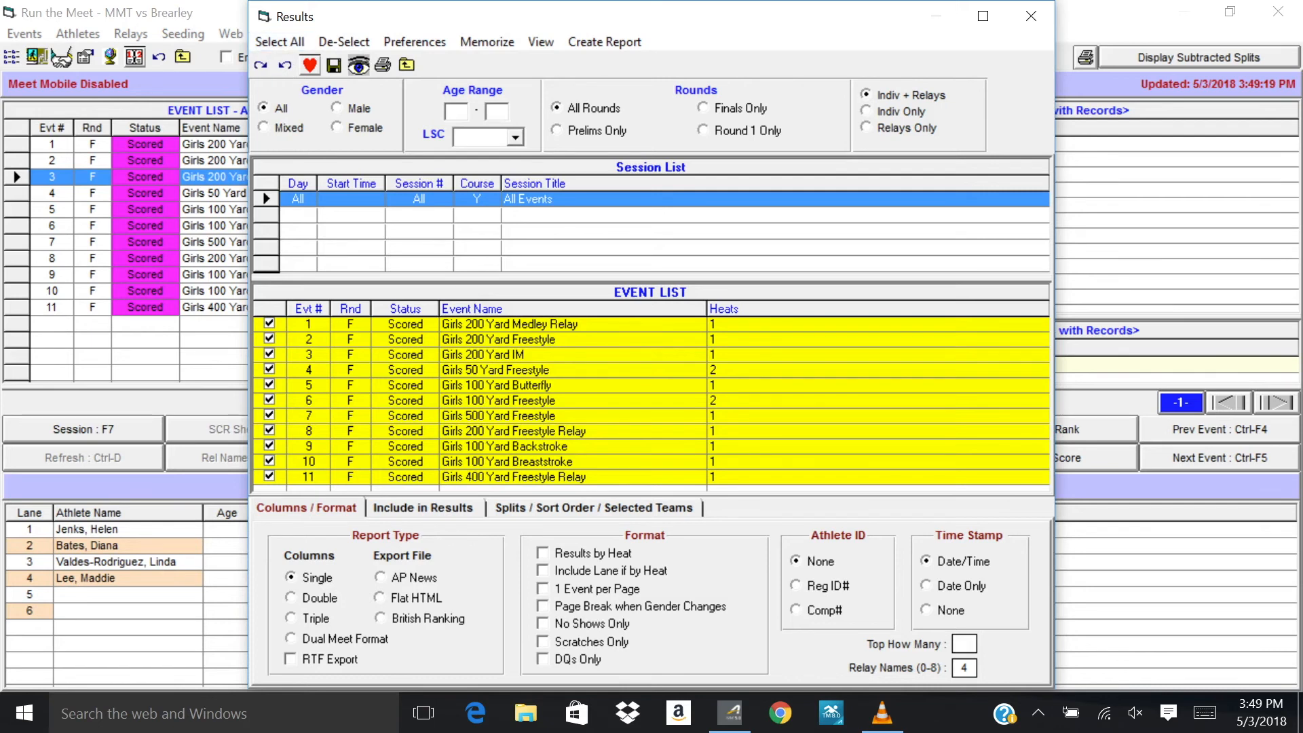
{"action": "left_click", "coordinate": [423, 508]}
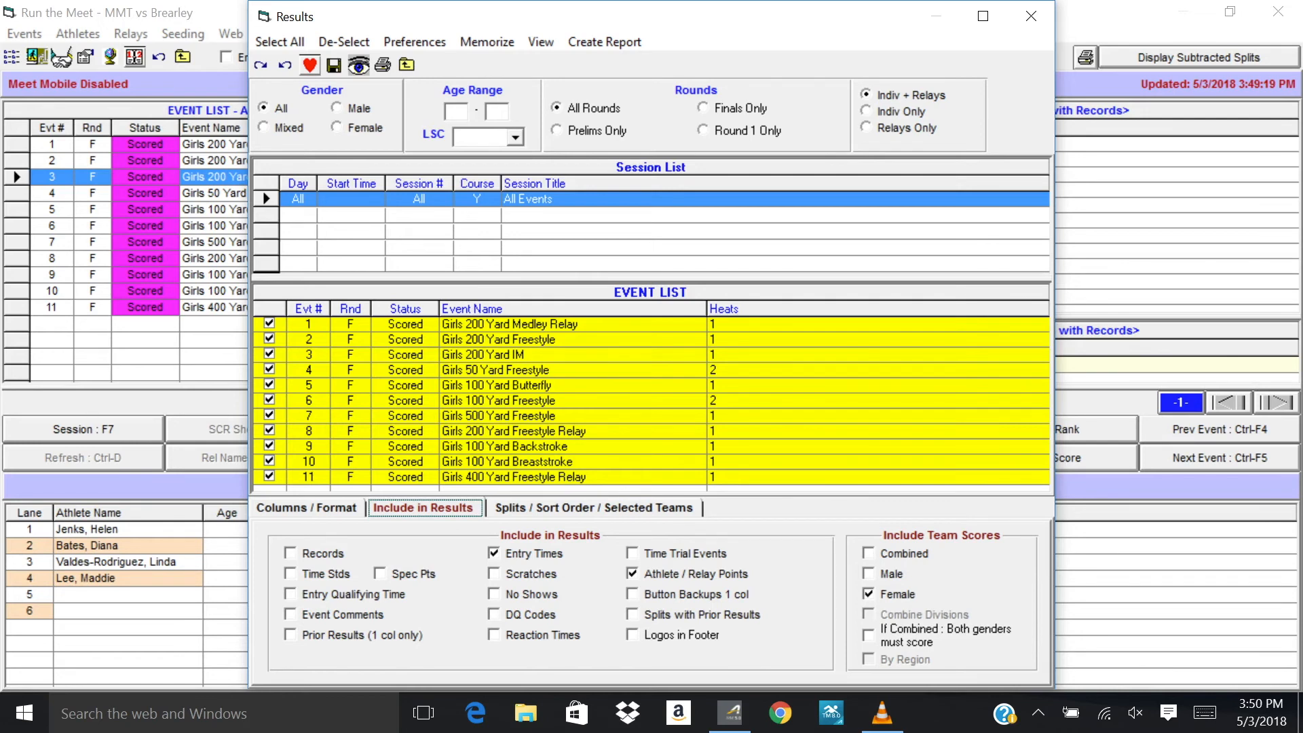
{"action": "left_click", "coordinate": [605, 42]}
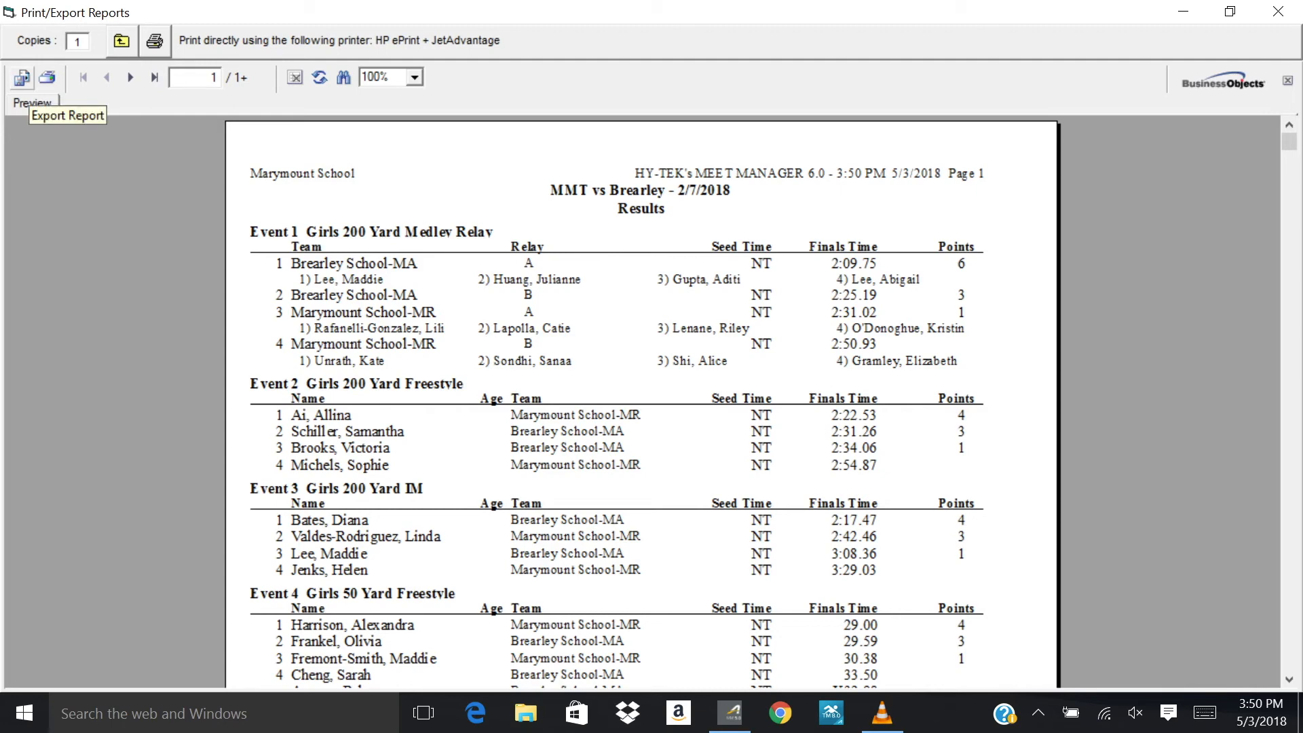
Export all pages of the results report as a PDF to the Desktop, named "MMT vs Brearley Test video results".
{"action": "left_click", "coordinate": [22, 77]}
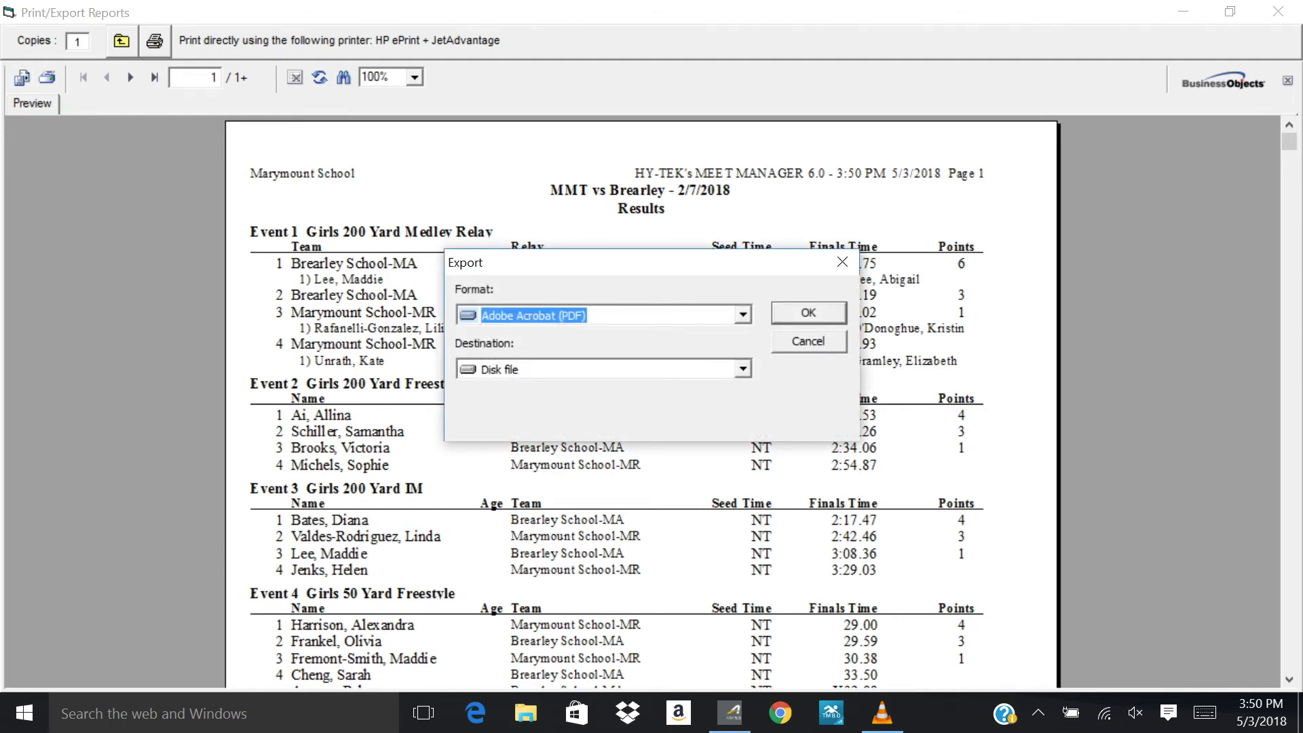
{"action": "key", "text": "Return"}
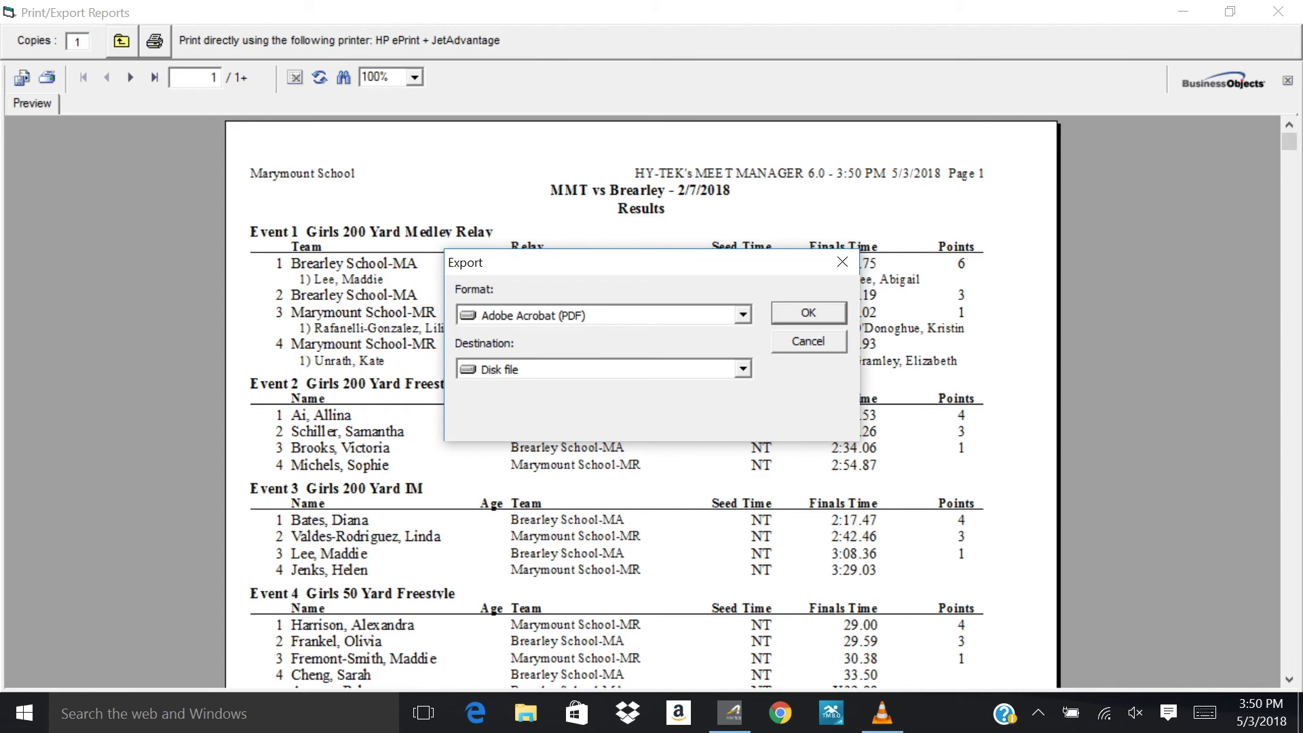
{"action": "key", "text": "Return"}
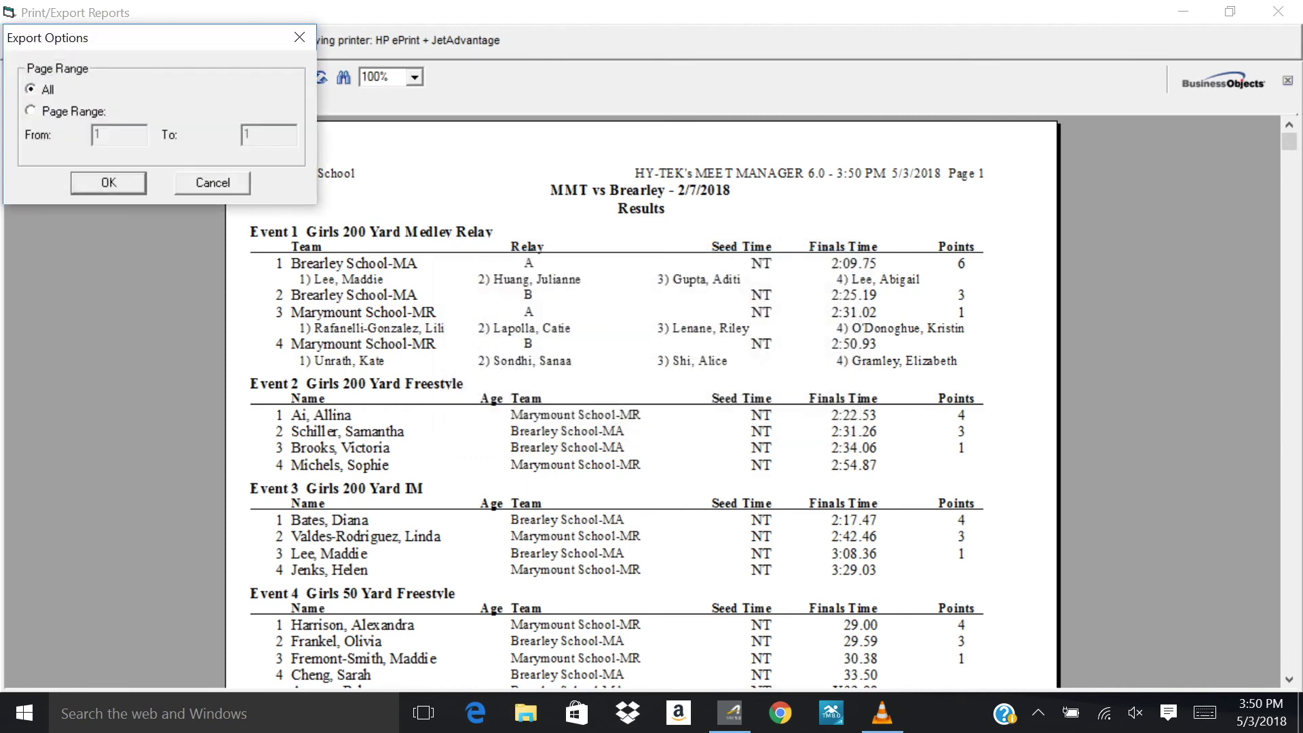
{"action": "key", "text": "Return"}
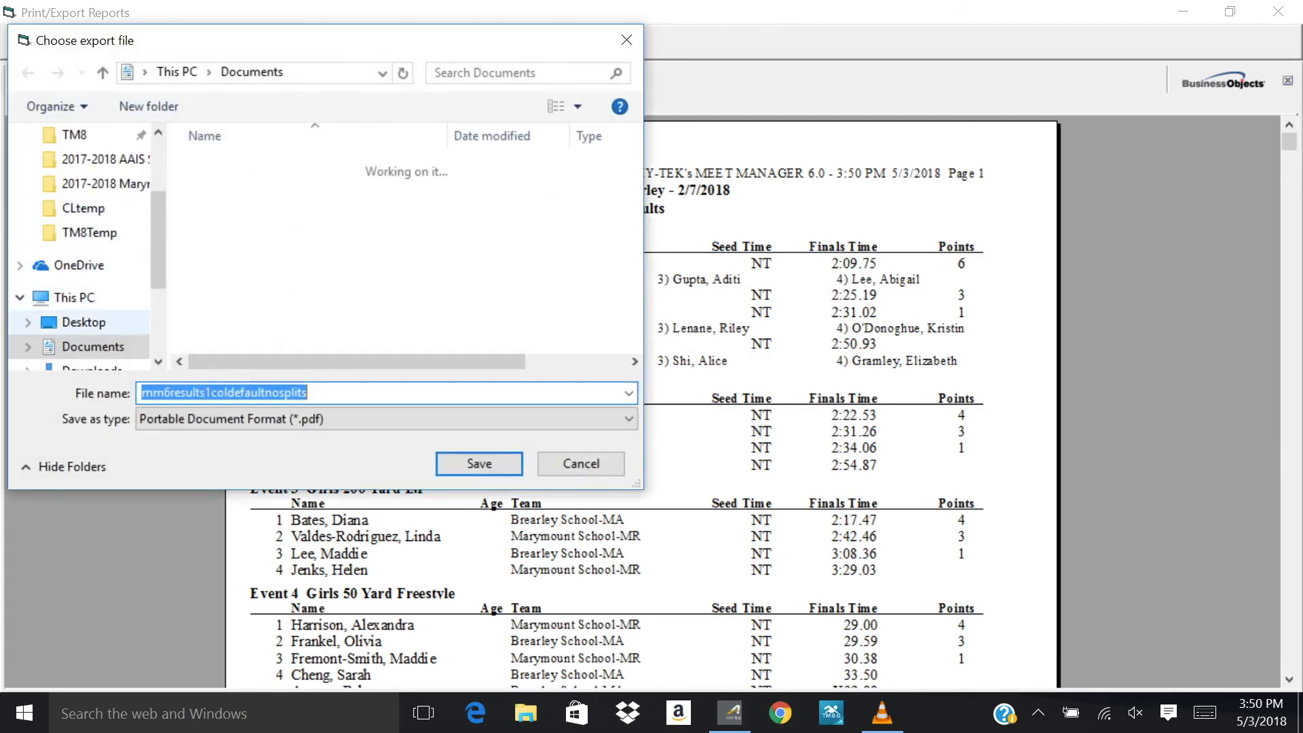
{"action": "left_click", "coordinate": [84, 322]}
{"action": "key", "text": "Tab"}
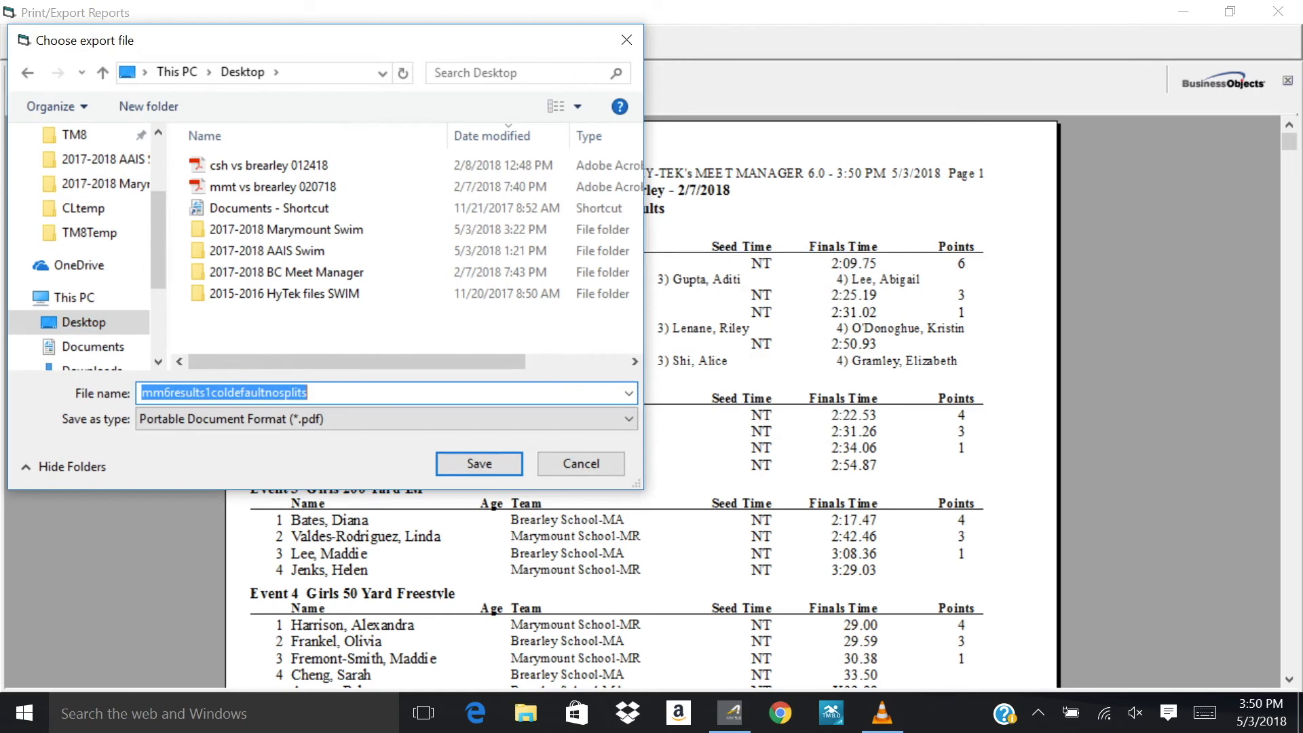
{"action": "type", "text": "MM"}
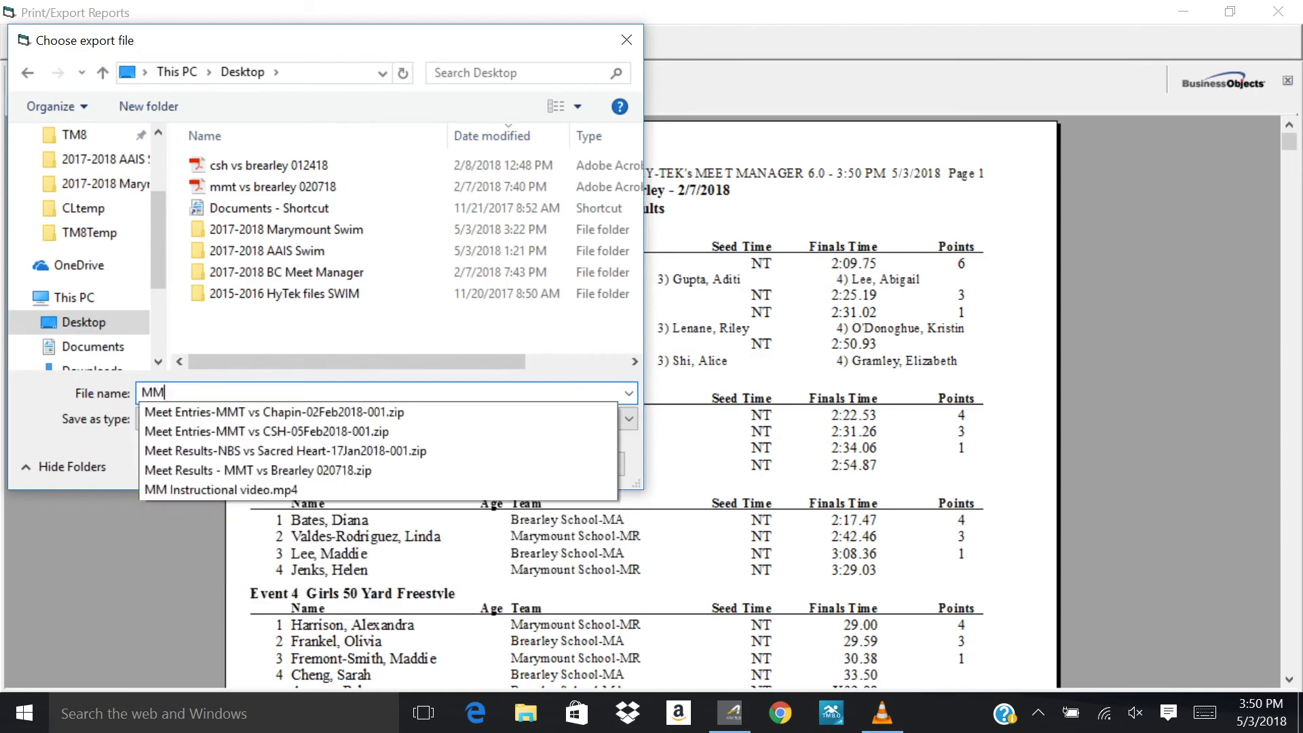
{"action": "type", "text": "T vs Brearley"}
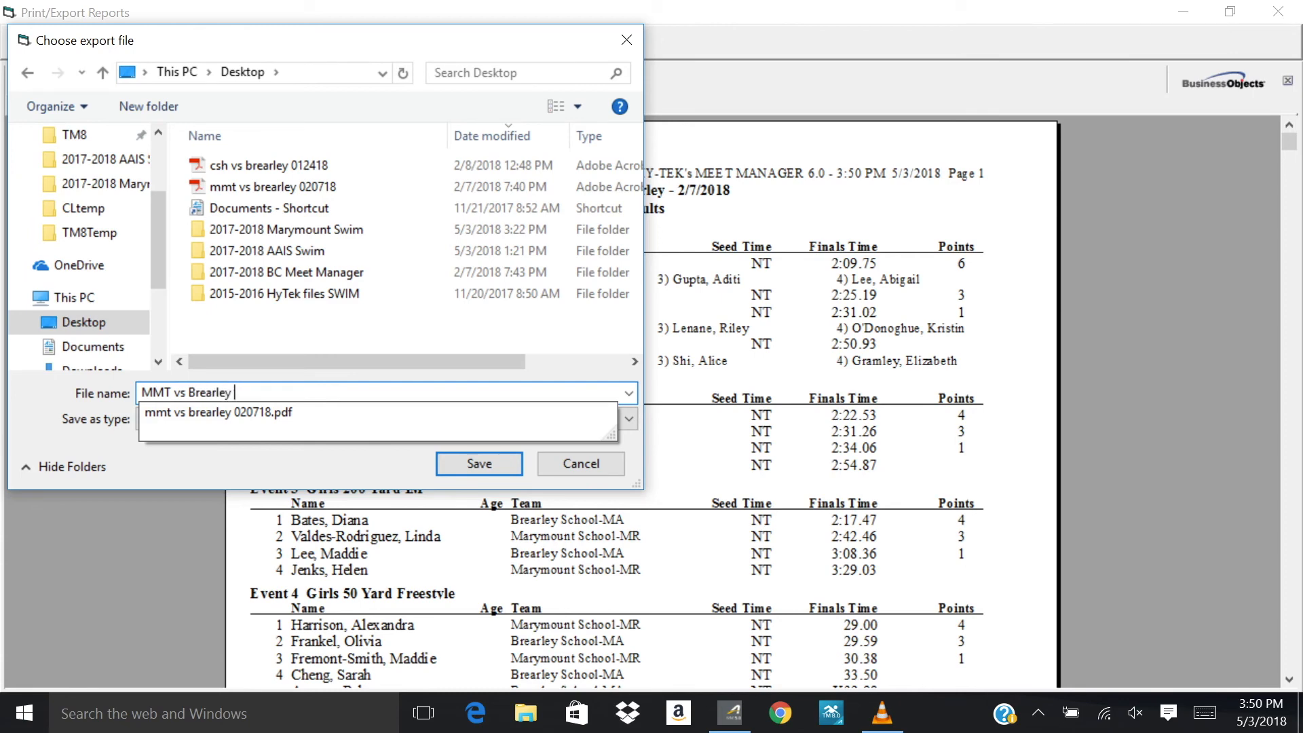
{"action": "type", "text": " Test video results"}
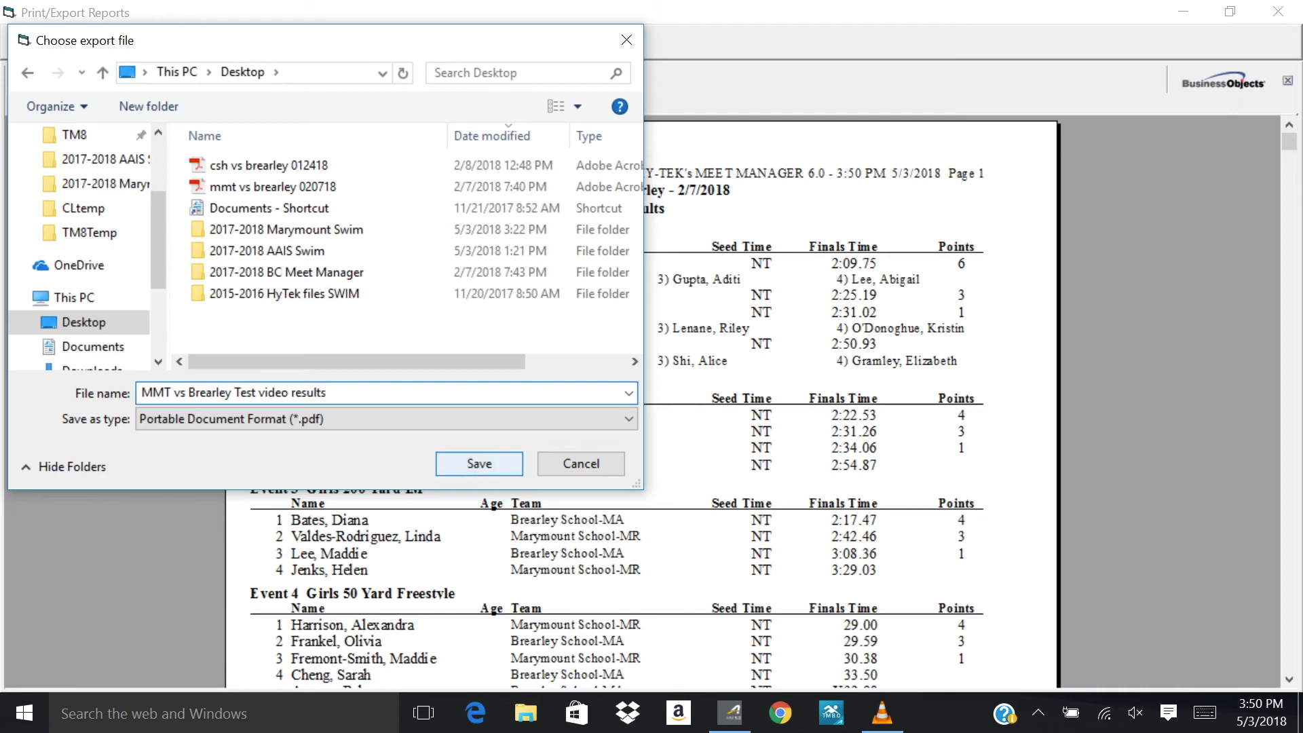
{"action": "left_click", "coordinate": [479, 464]}
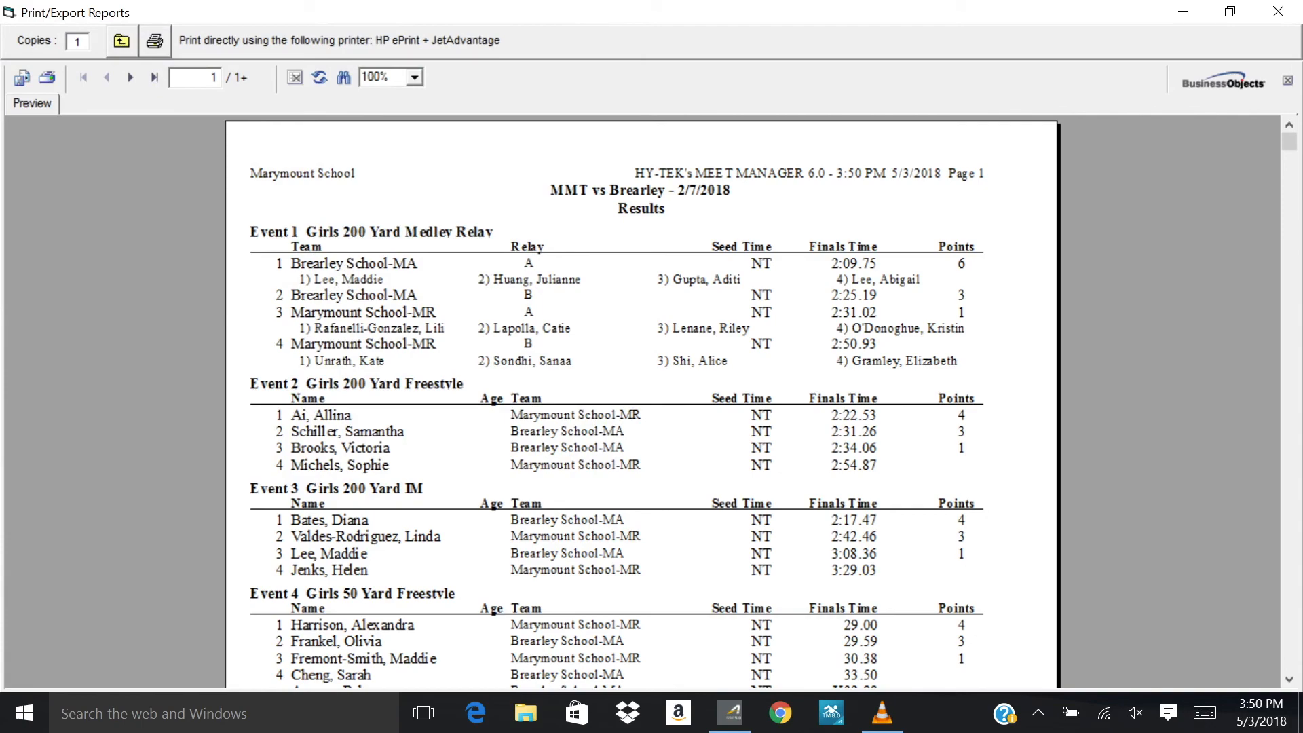
Close the report preview, the Results window and the meet-running window, and minimize the program to reveal the desktop.
{"action": "left_click", "coordinate": [1279, 10]}
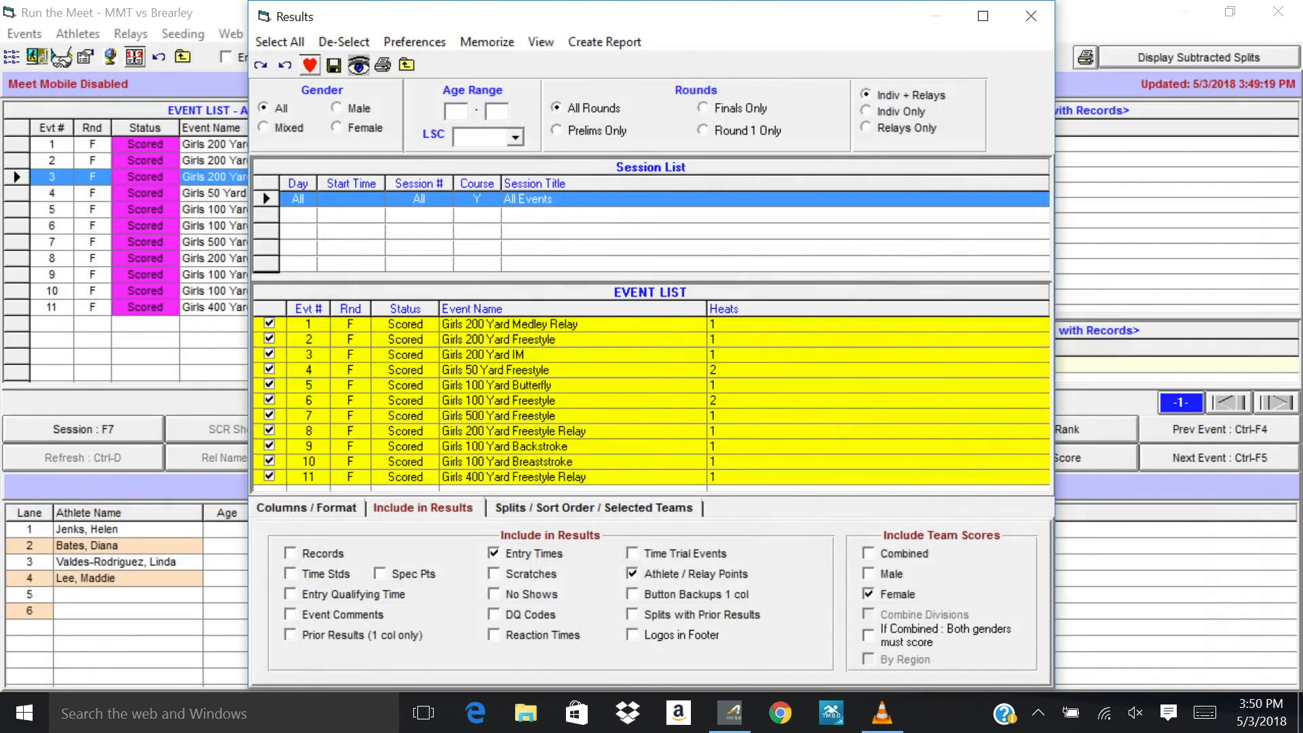
{"action": "left_click", "coordinate": [1031, 16]}
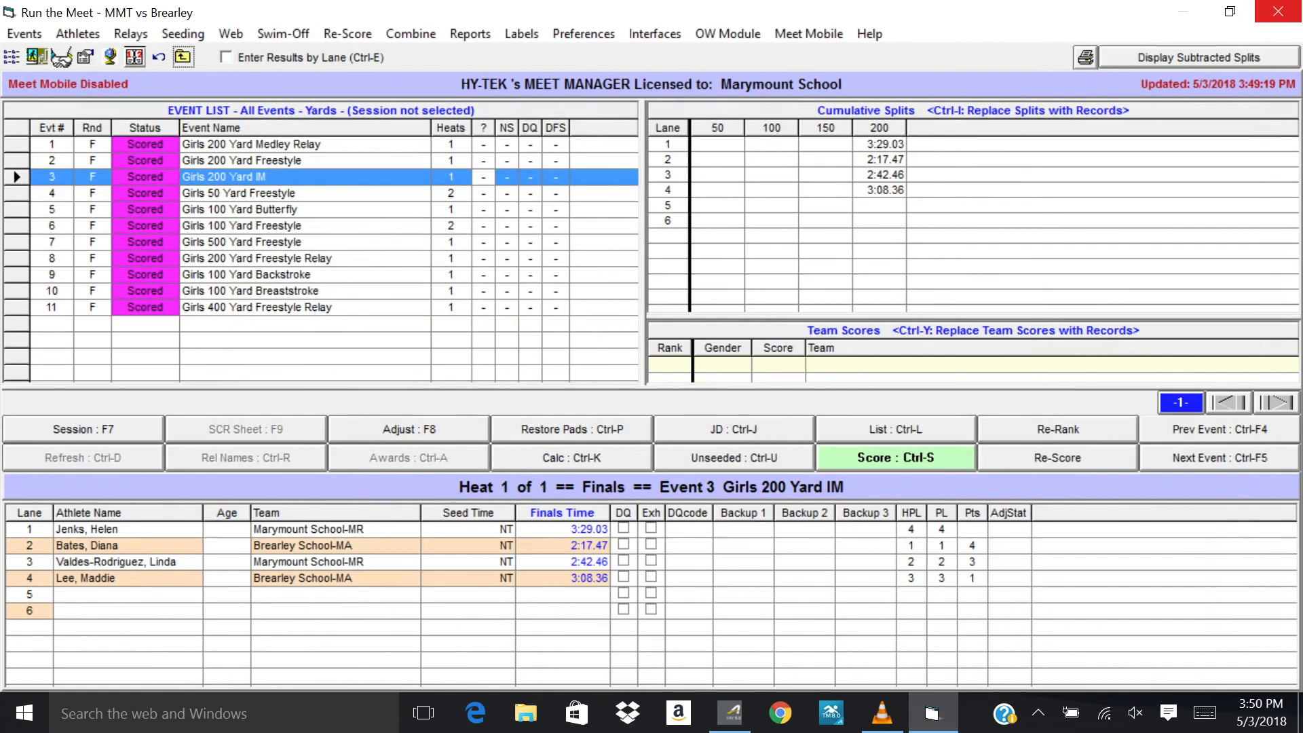
{"action": "left_click", "coordinate": [1278, 11]}
{"action": "left_click", "coordinate": [1184, 10]}
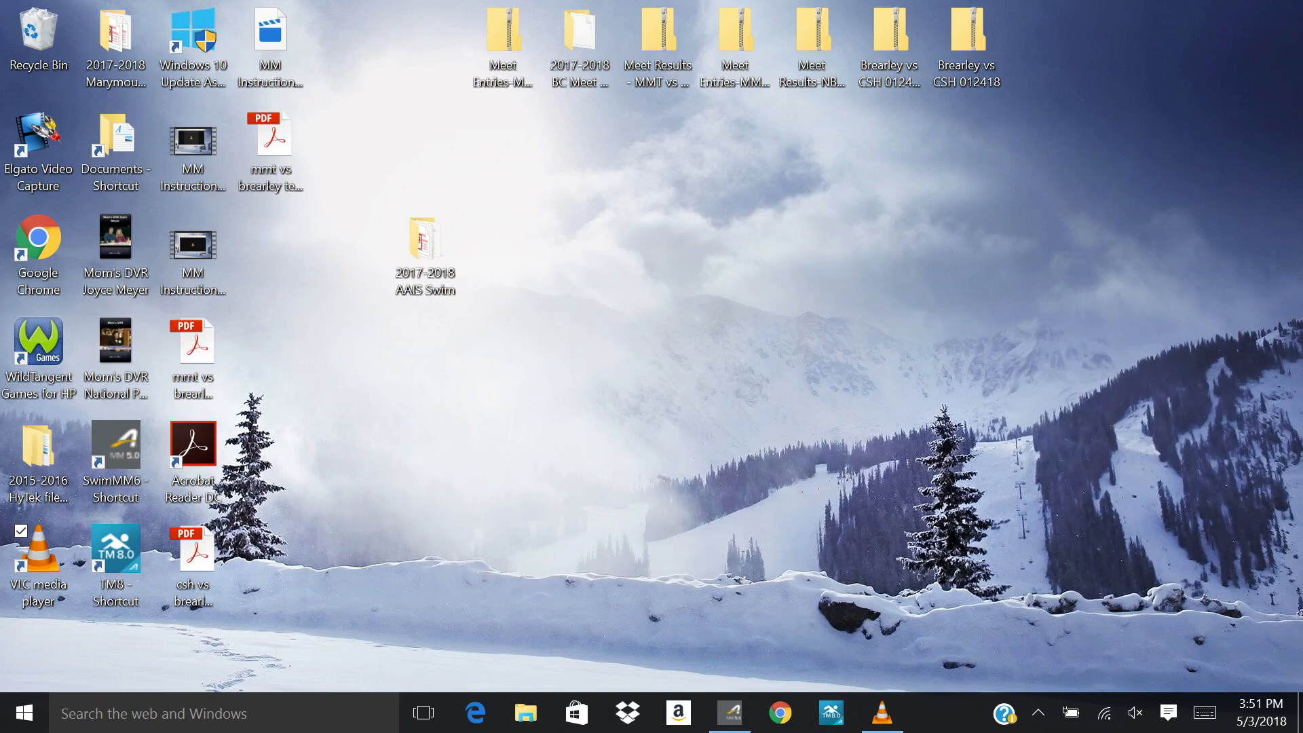
Open the exported MMT vs Brearley test video results PDF in Acrobat Reader and review its event results.
{"action": "double_click", "coordinate": [272, 143]}
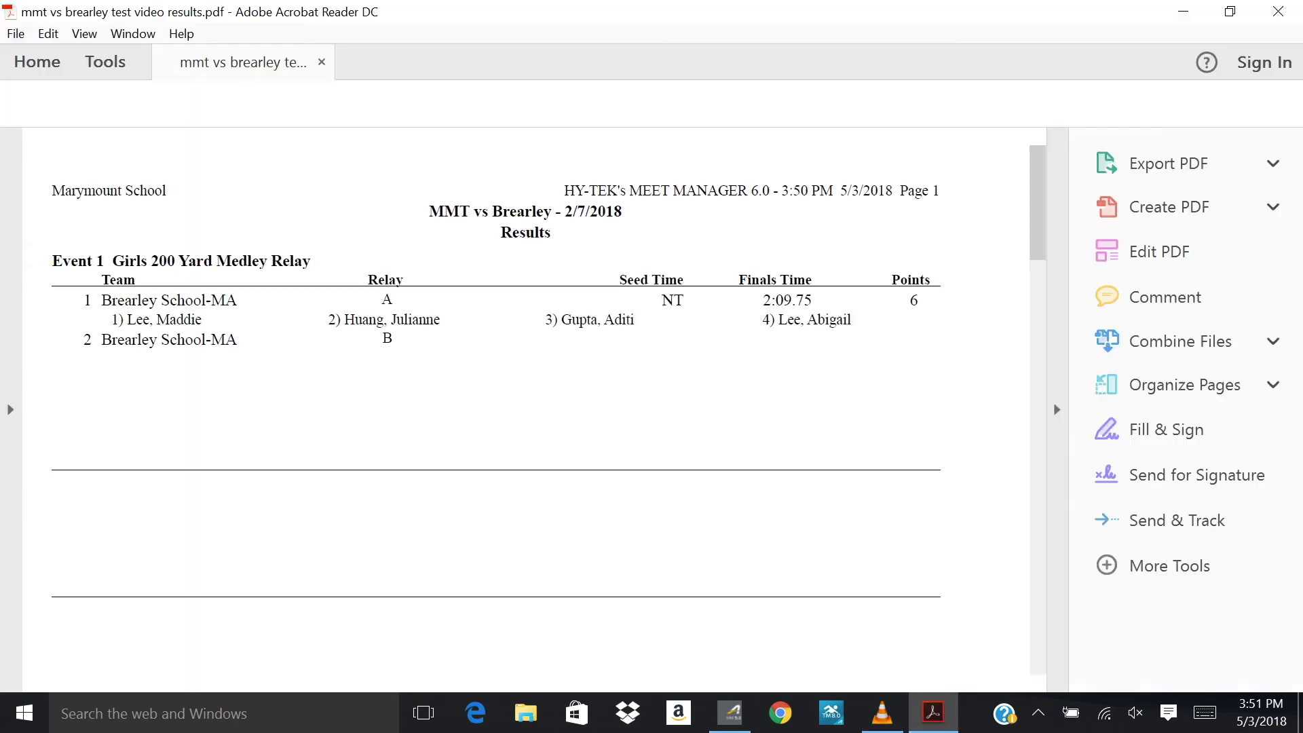
{"action": "scroll", "coordinate": [530, 407], "scroll_direction": "down", "scroll_amount": 5}
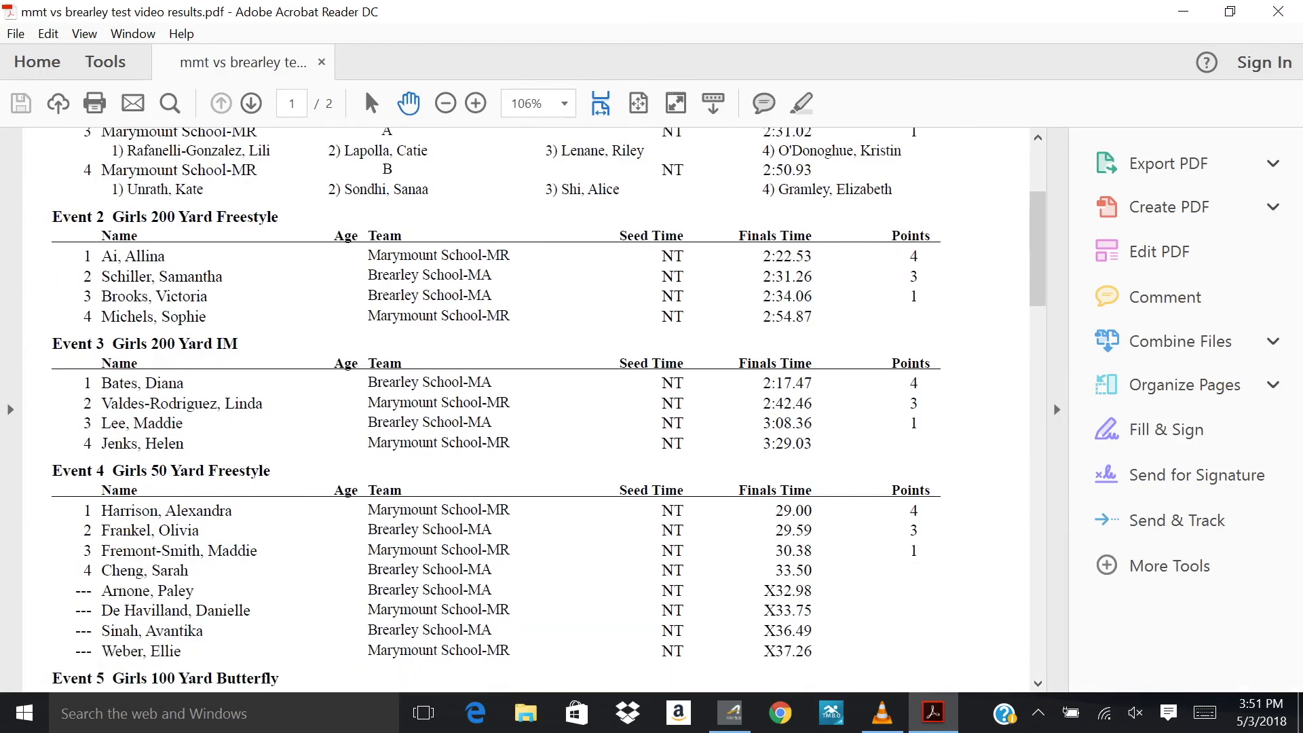
{"action": "scroll", "coordinate": [530, 407], "scroll_direction": "down", "scroll_amount": 6}
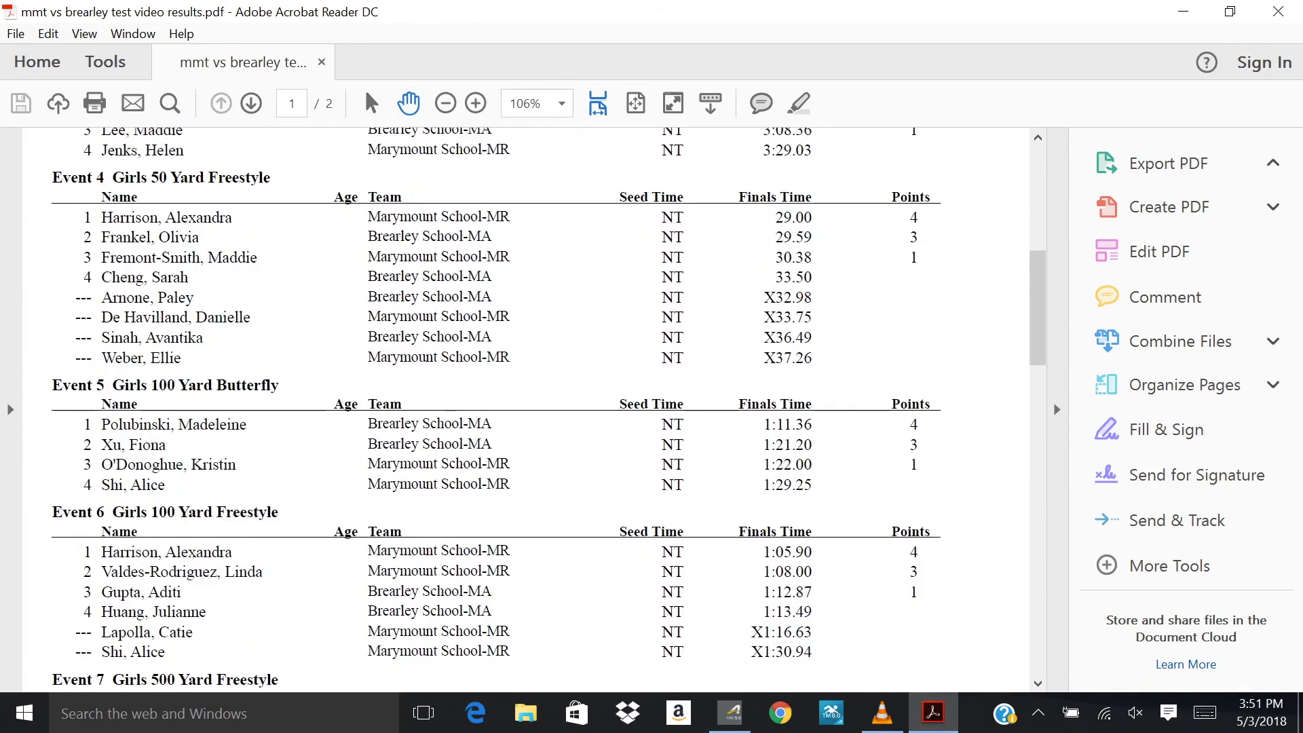
{"action": "scroll", "coordinate": [529, 407], "scroll_direction": "up", "scroll_amount": 11}
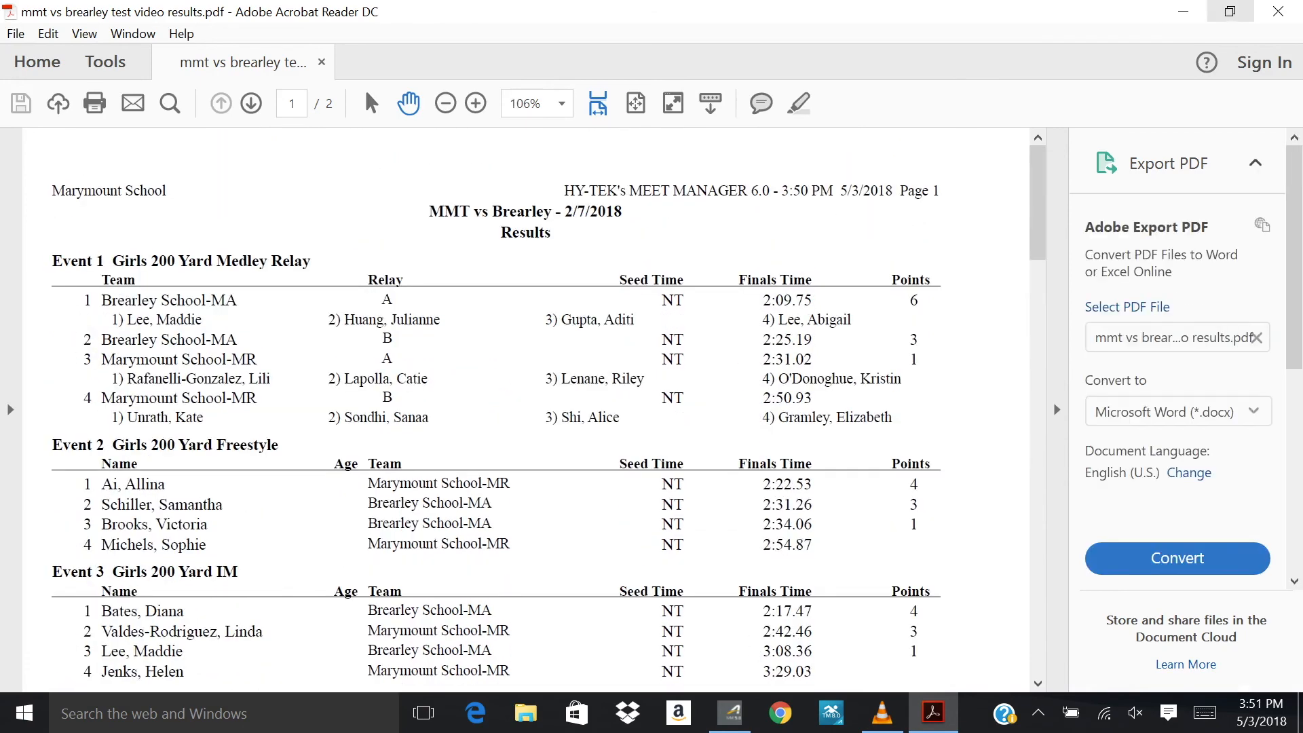
Close the results PDF, switch back to Meet Manager and start exporting results for Swim Manager or SWIMS or NCAA or USMS.
{"action": "key", "text": "alt+F4"}
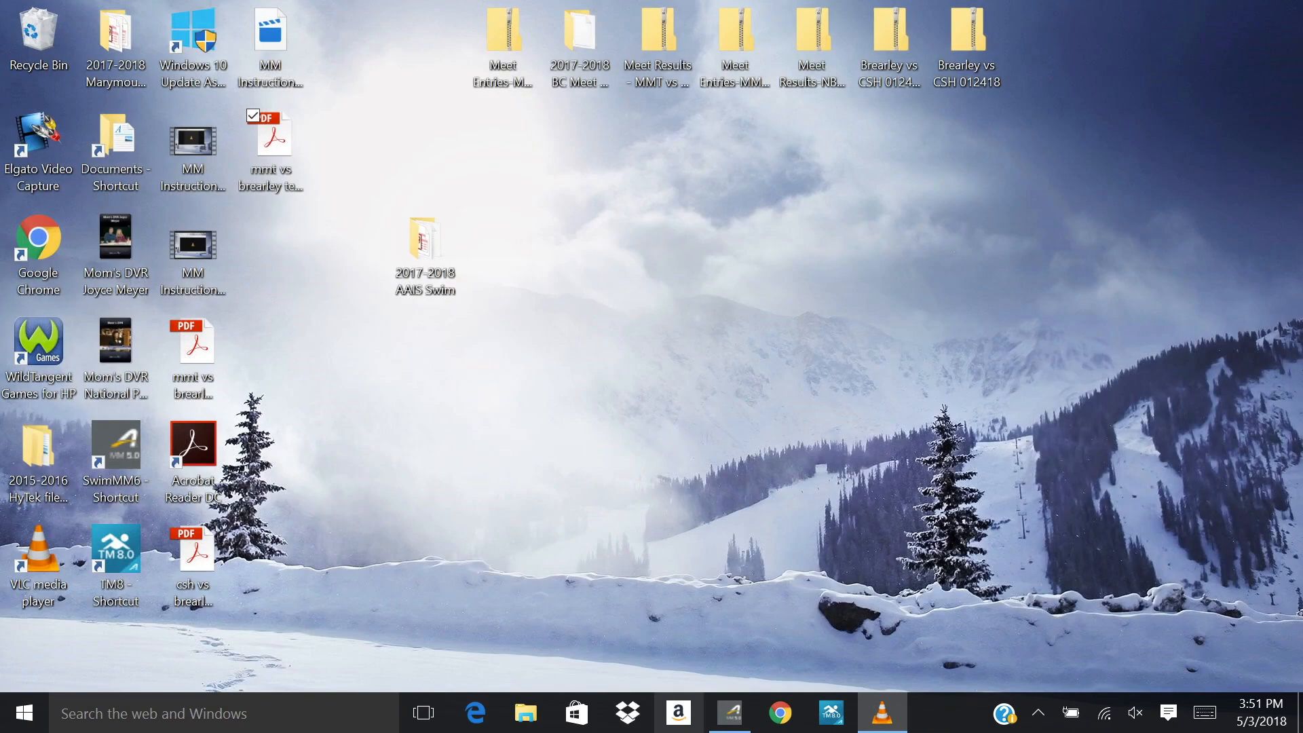
{"action": "left_click", "coordinate": [731, 712]}
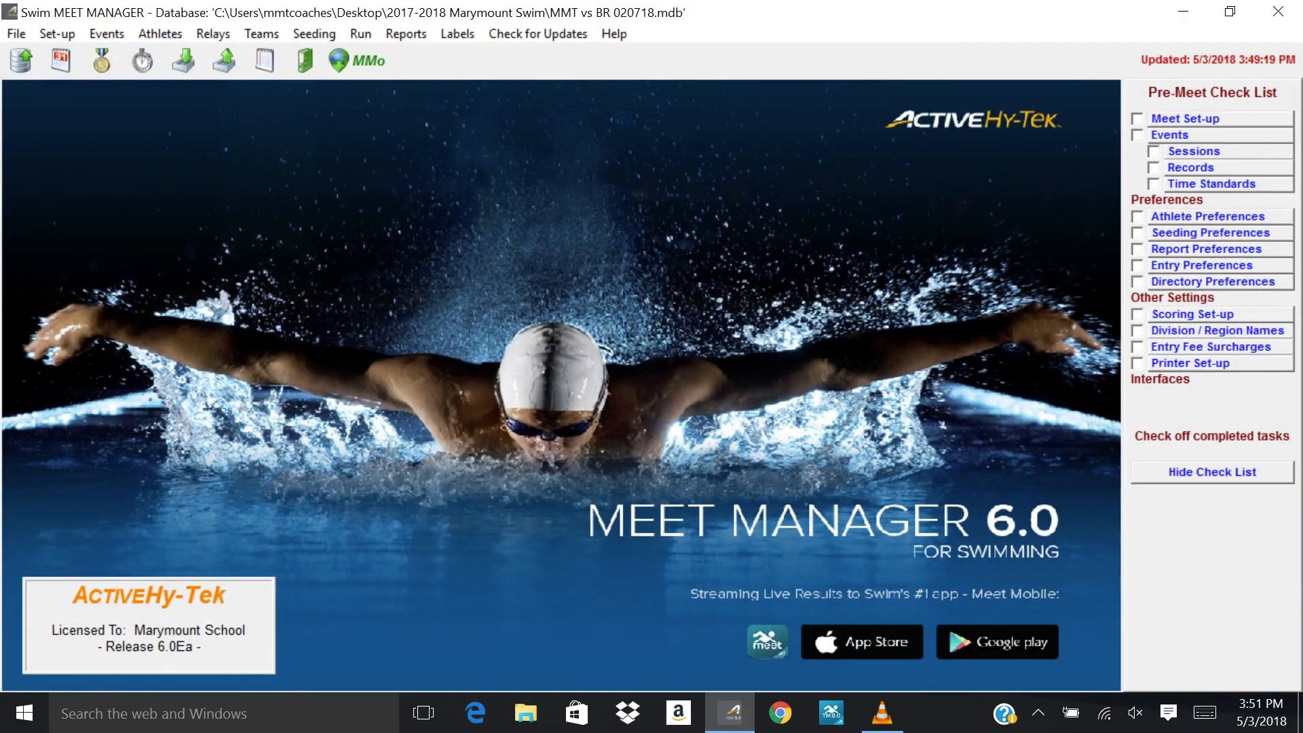
{"action": "key", "text": "alt+f"}
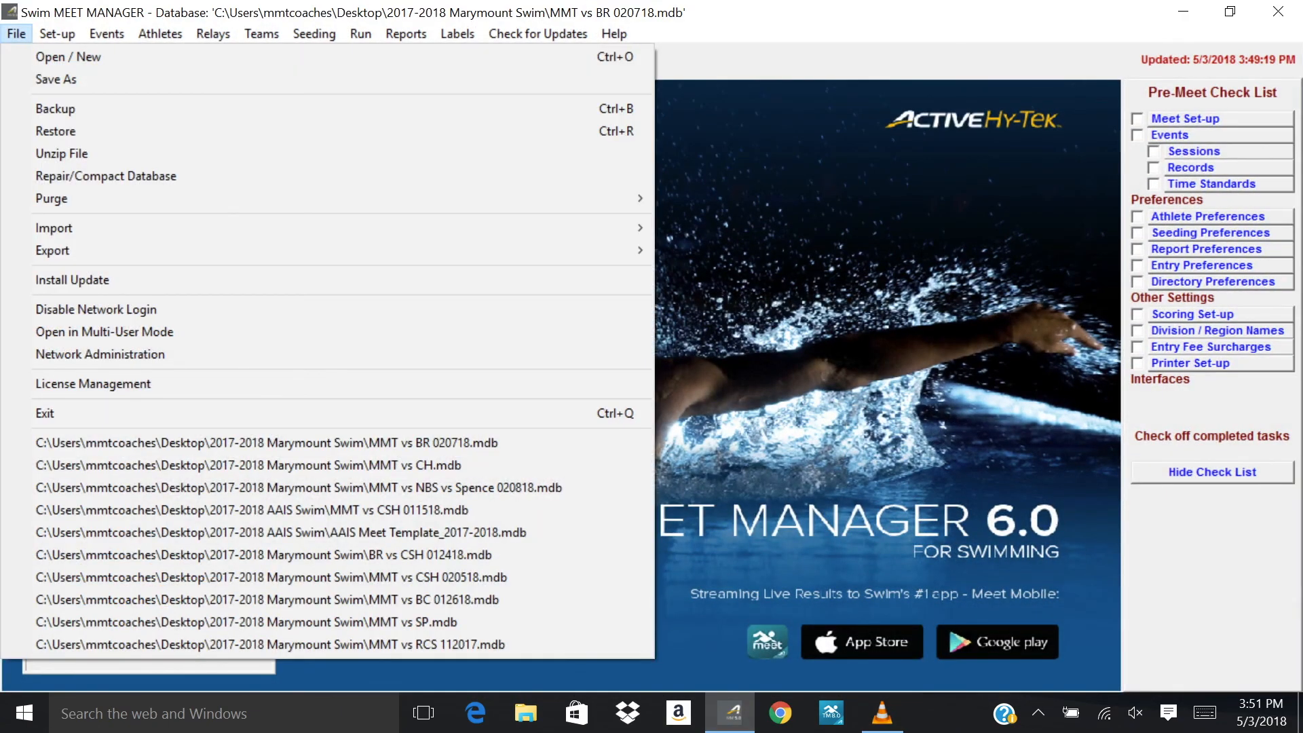
{"action": "mouse_move", "coordinate": [136, 251]}
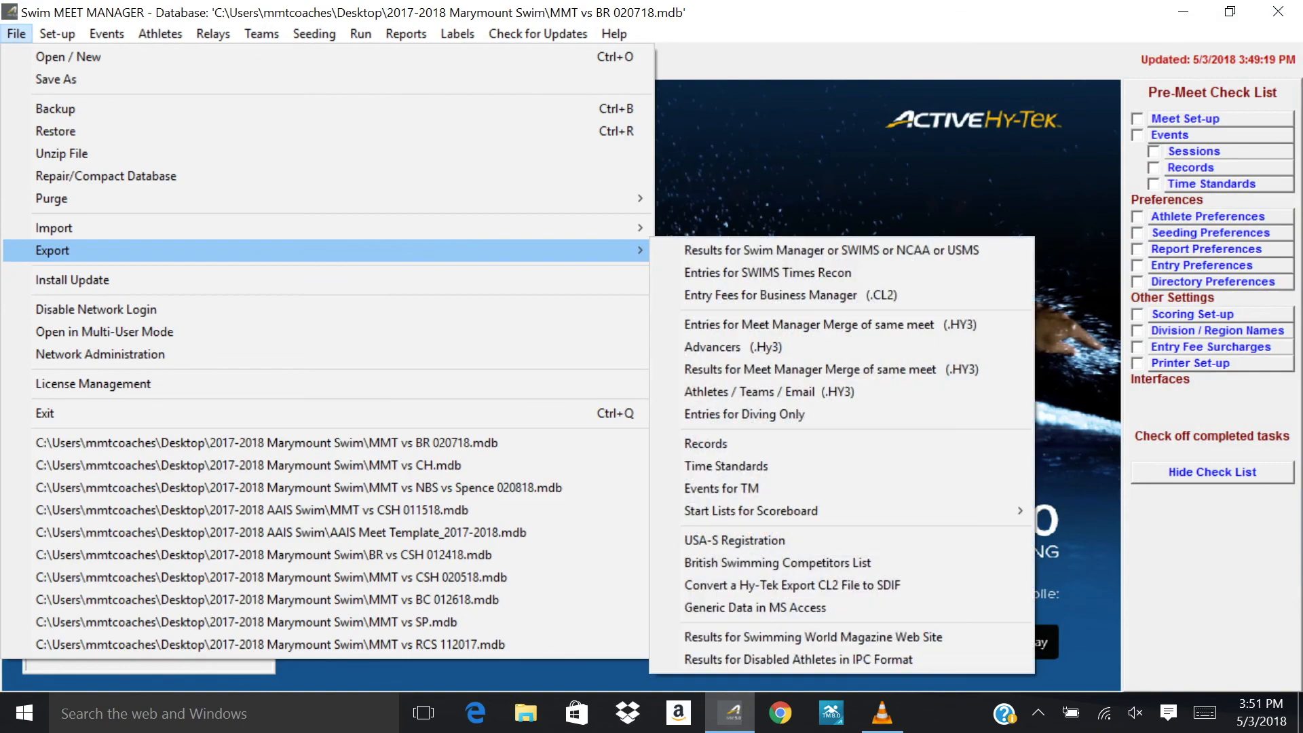
{"action": "key", "text": "Escape"}
{"action": "key", "text": "Right"}
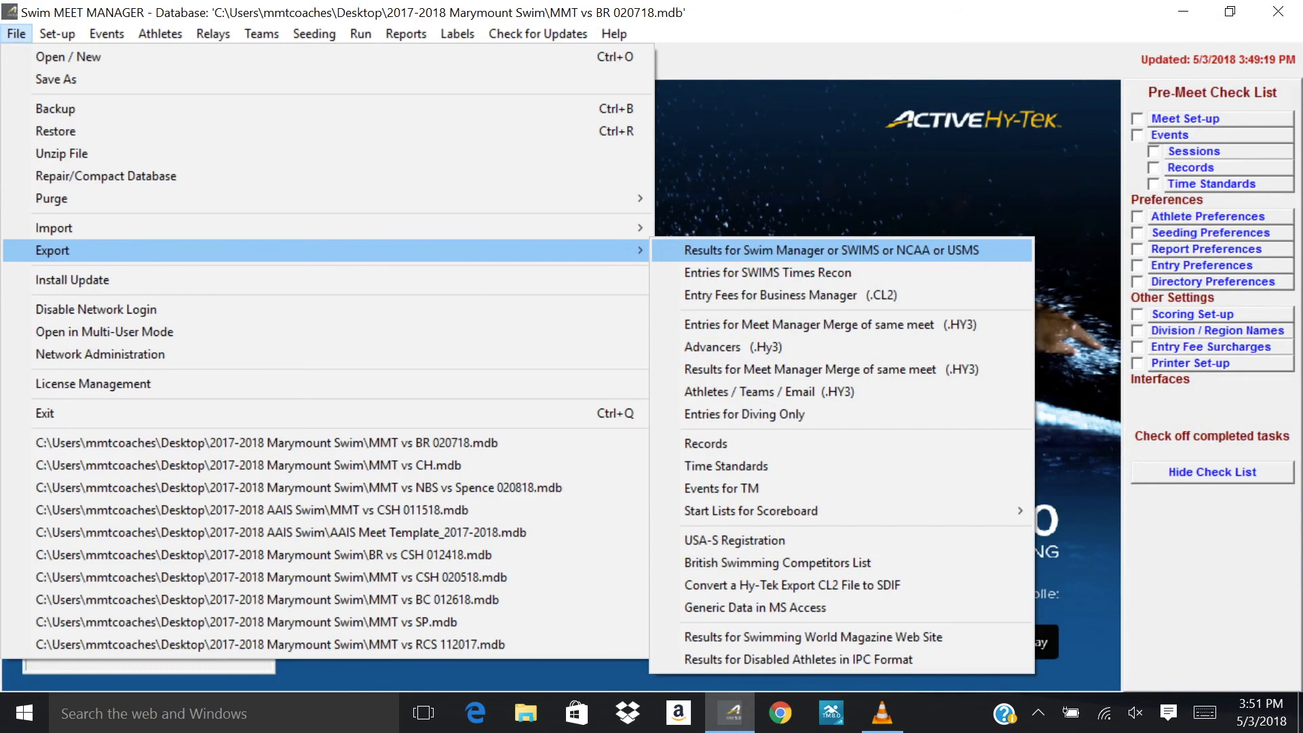
{"action": "key", "text": "Return"}
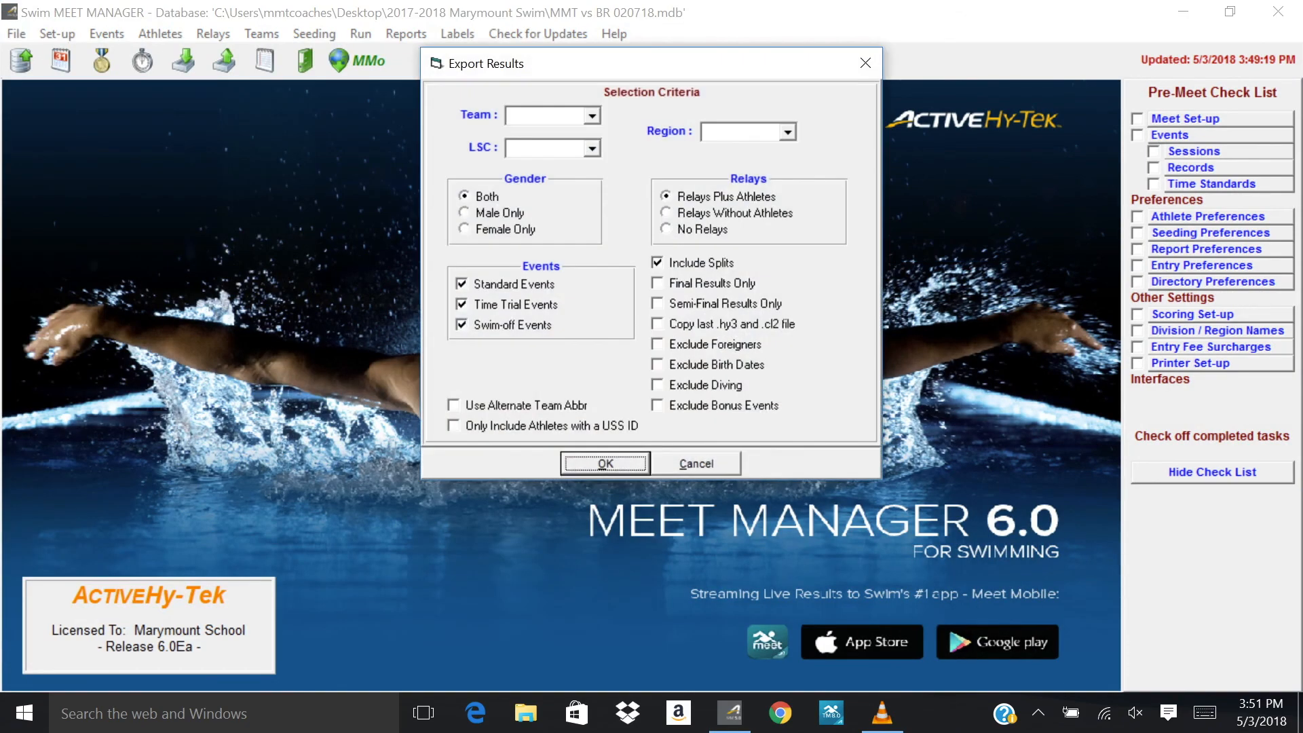
Export the results for all teams and both genders, including relays plus athletes and splits.
{"action": "left_click", "coordinate": [592, 115]}
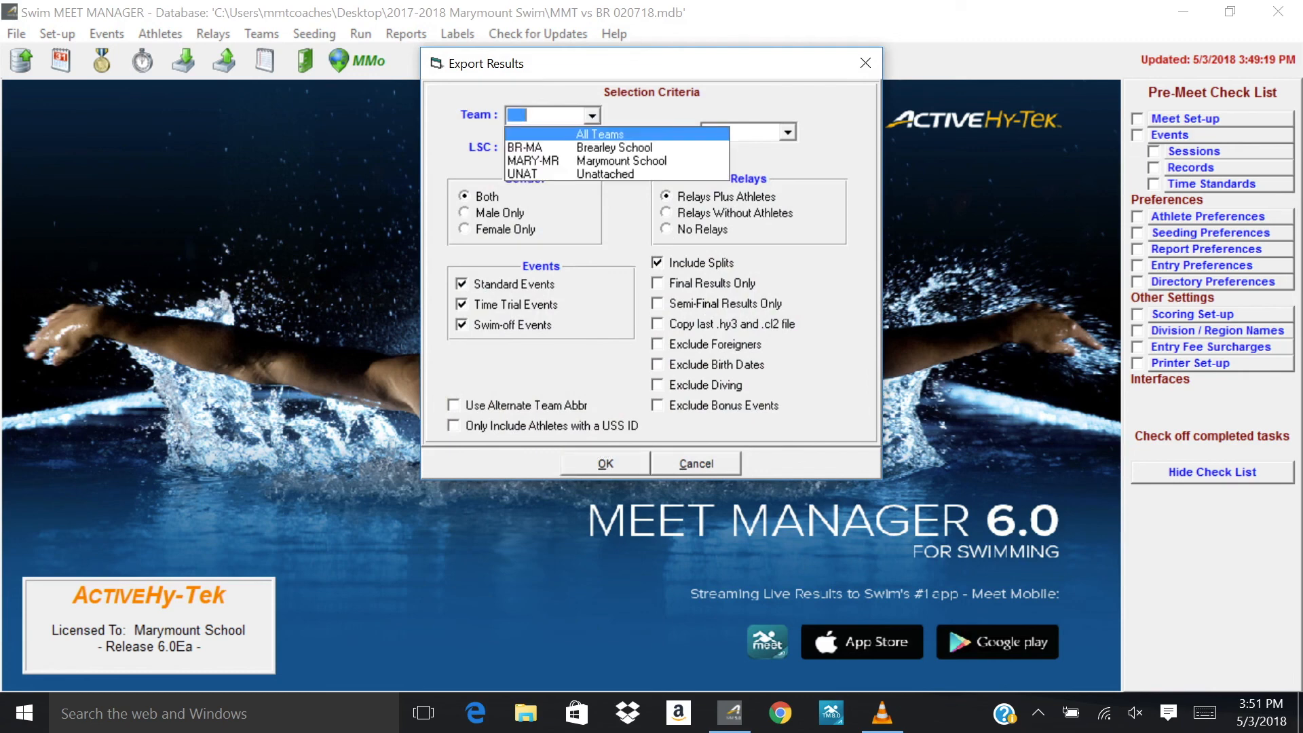
{"action": "key", "text": "Return"}
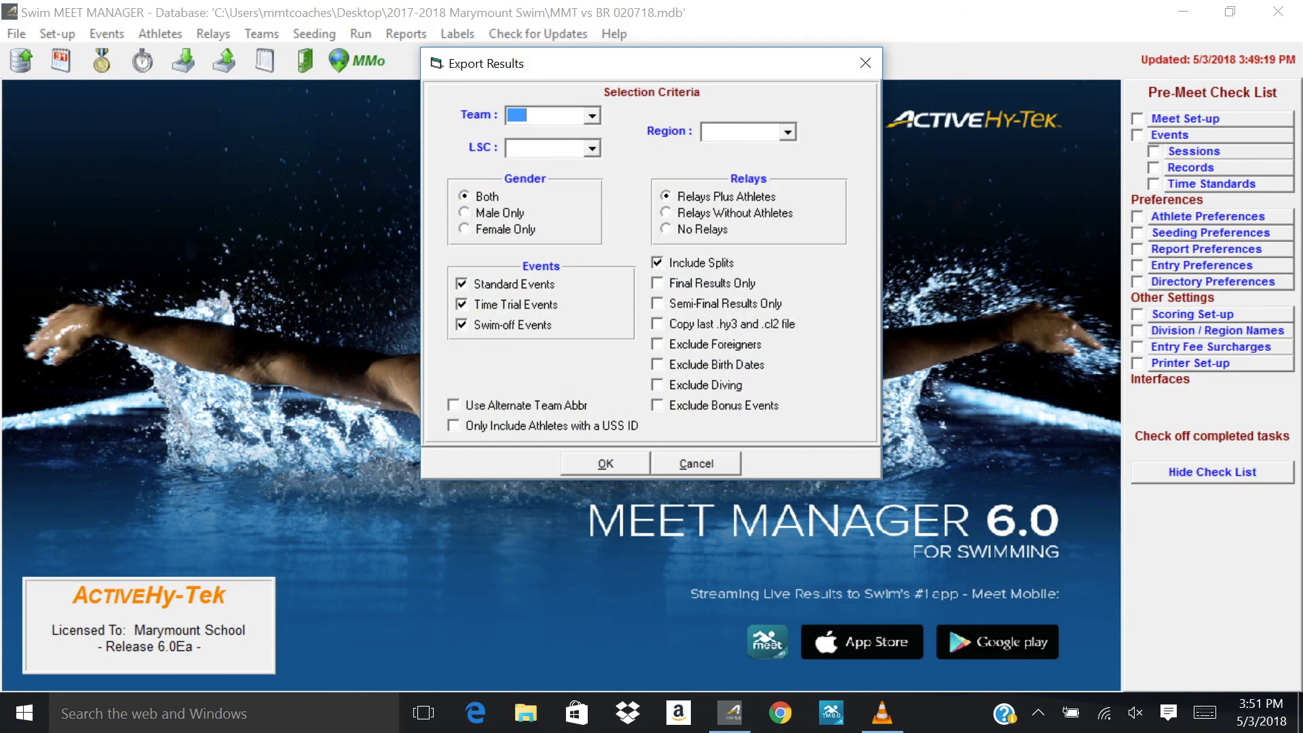
{"action": "key", "text": "Return"}
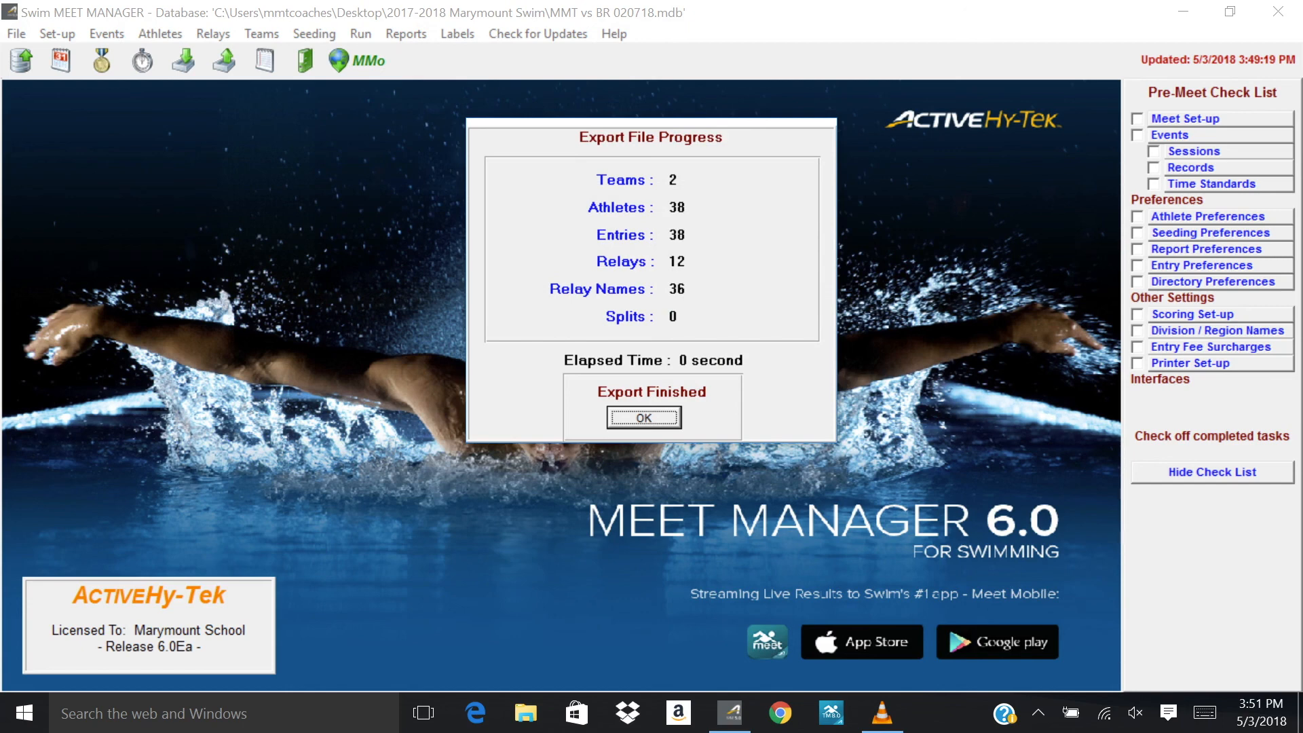
{"action": "key", "text": "Return"}
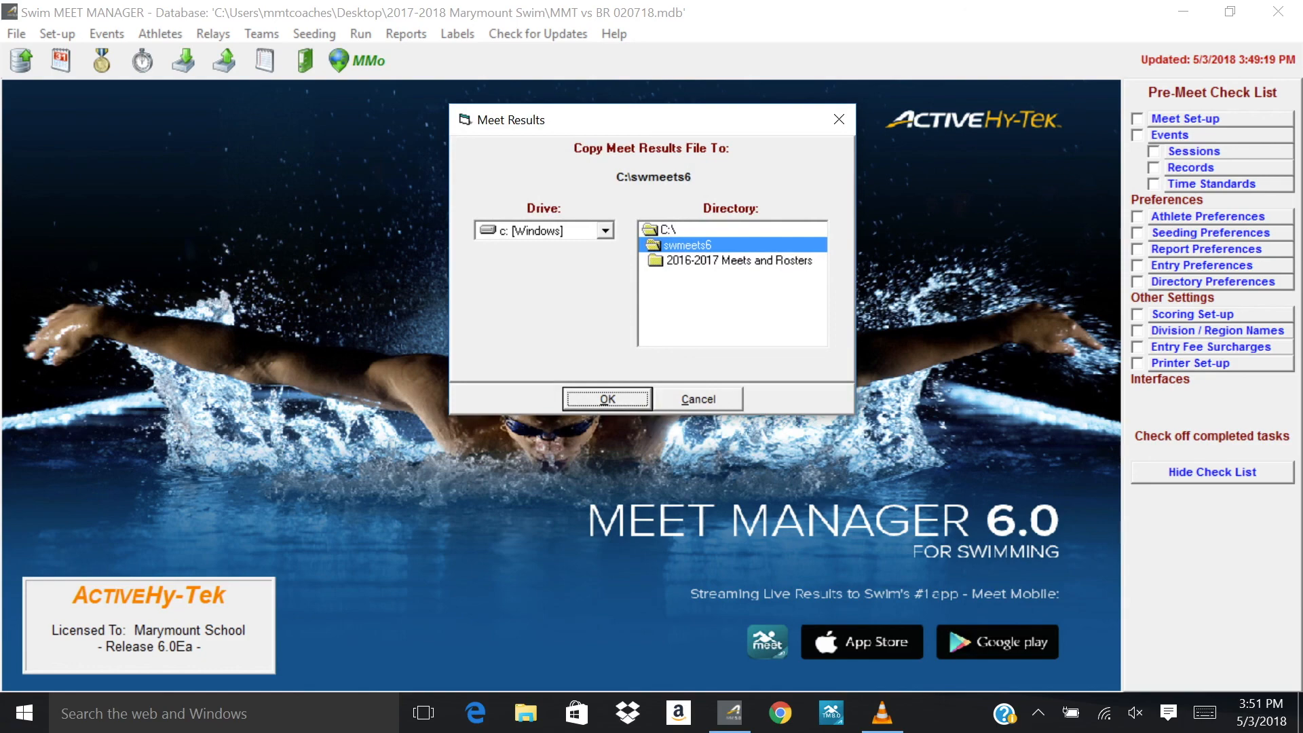
Copy the zipped meet results file to the C:\swmeets6 folder.
{"action": "left_click", "coordinate": [605, 231]}
{"action": "key", "text": "Return"}
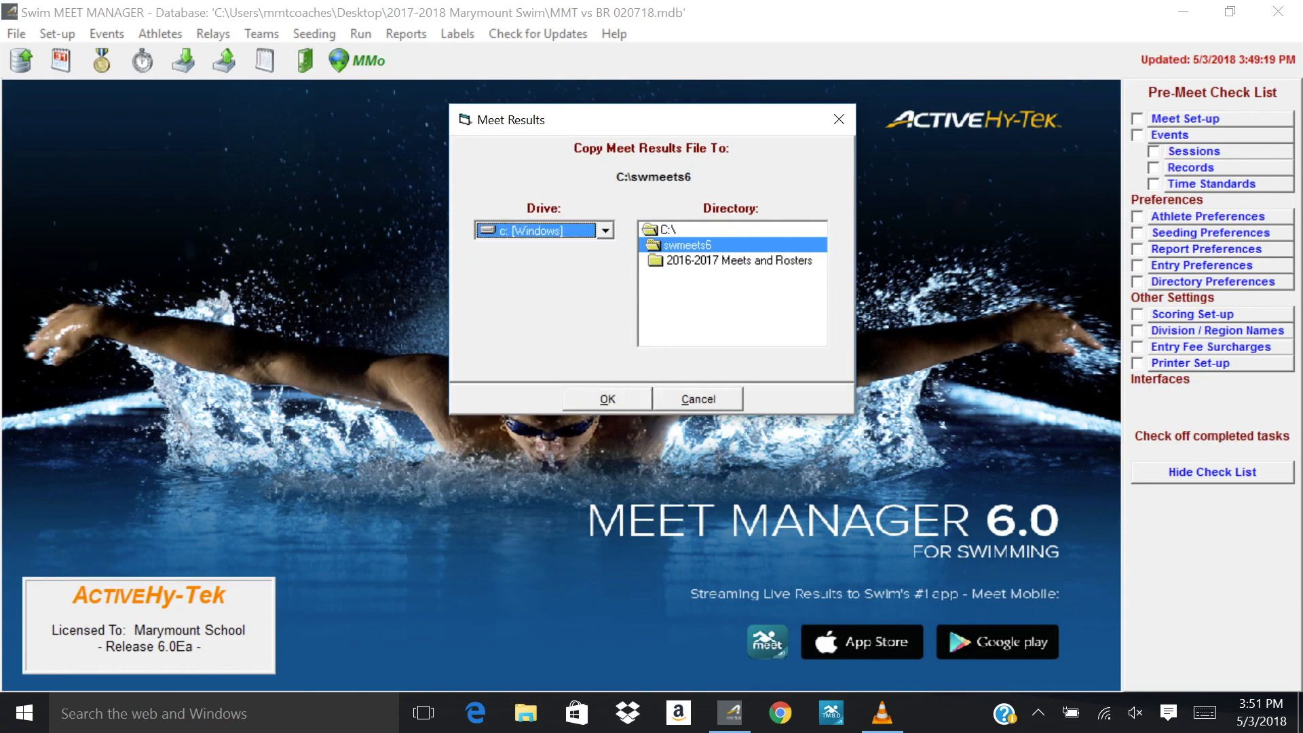
{"action": "key", "text": "Return"}
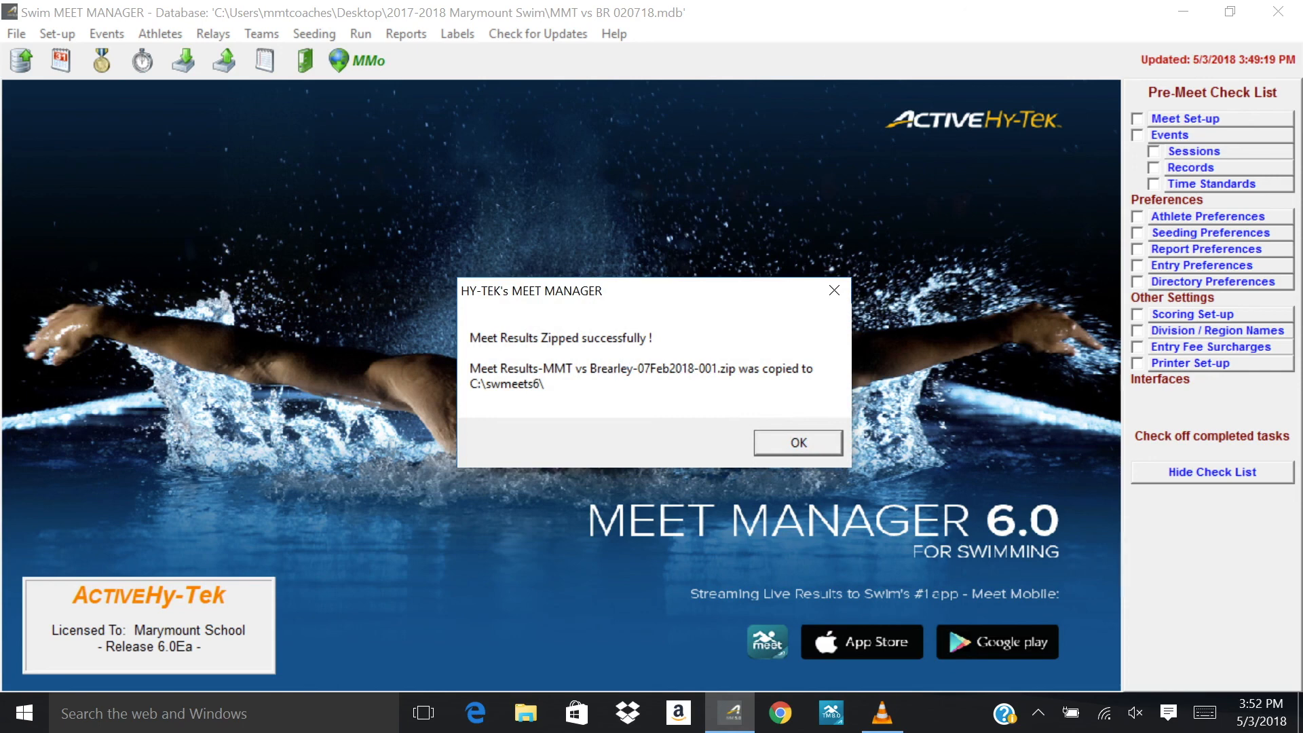
{"action": "key", "text": "Return"}
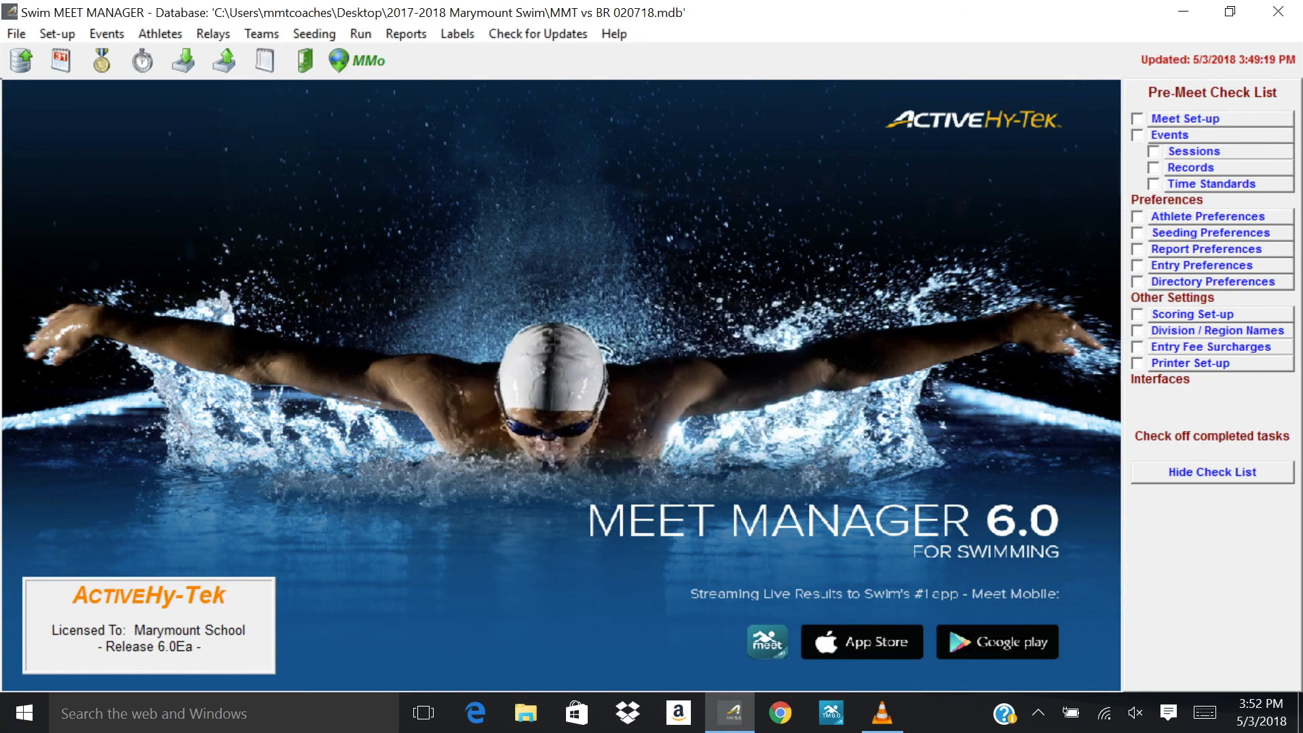
{"action": "left_click", "coordinate": [1183, 11]}
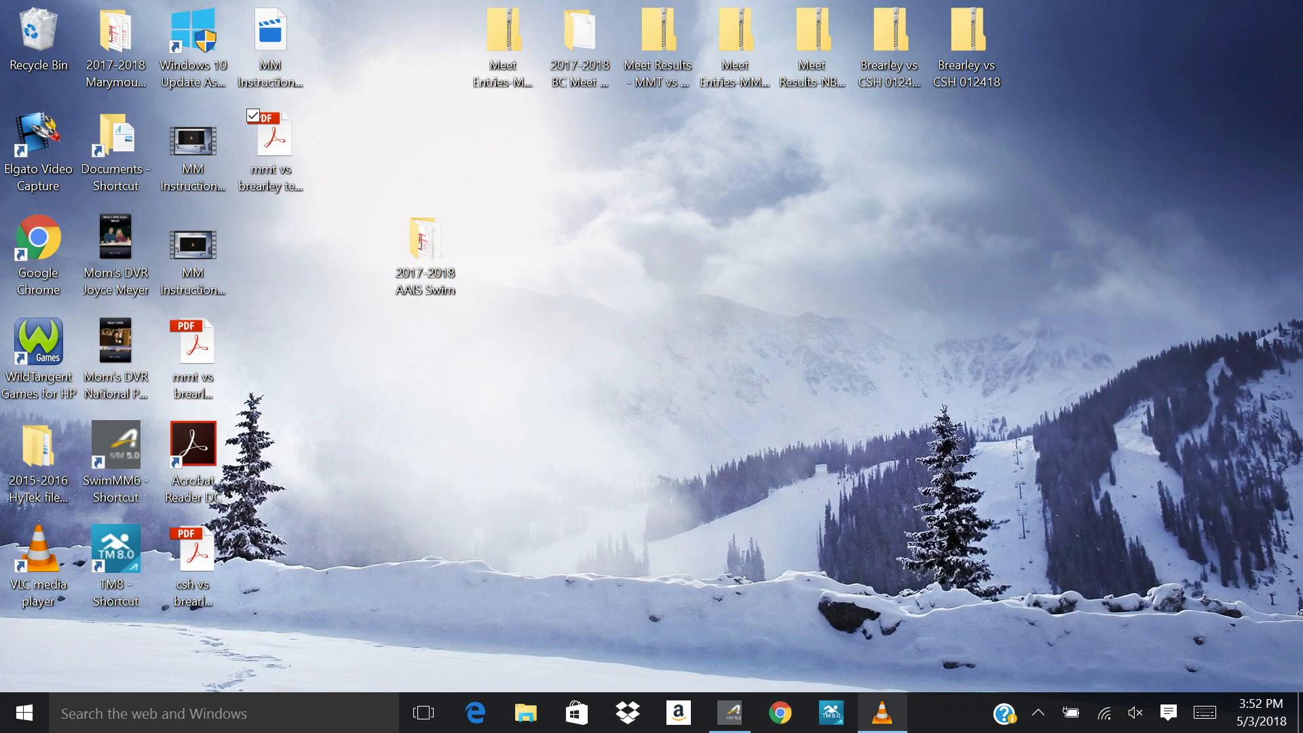
{"action": "left_click", "coordinate": [883, 713]}
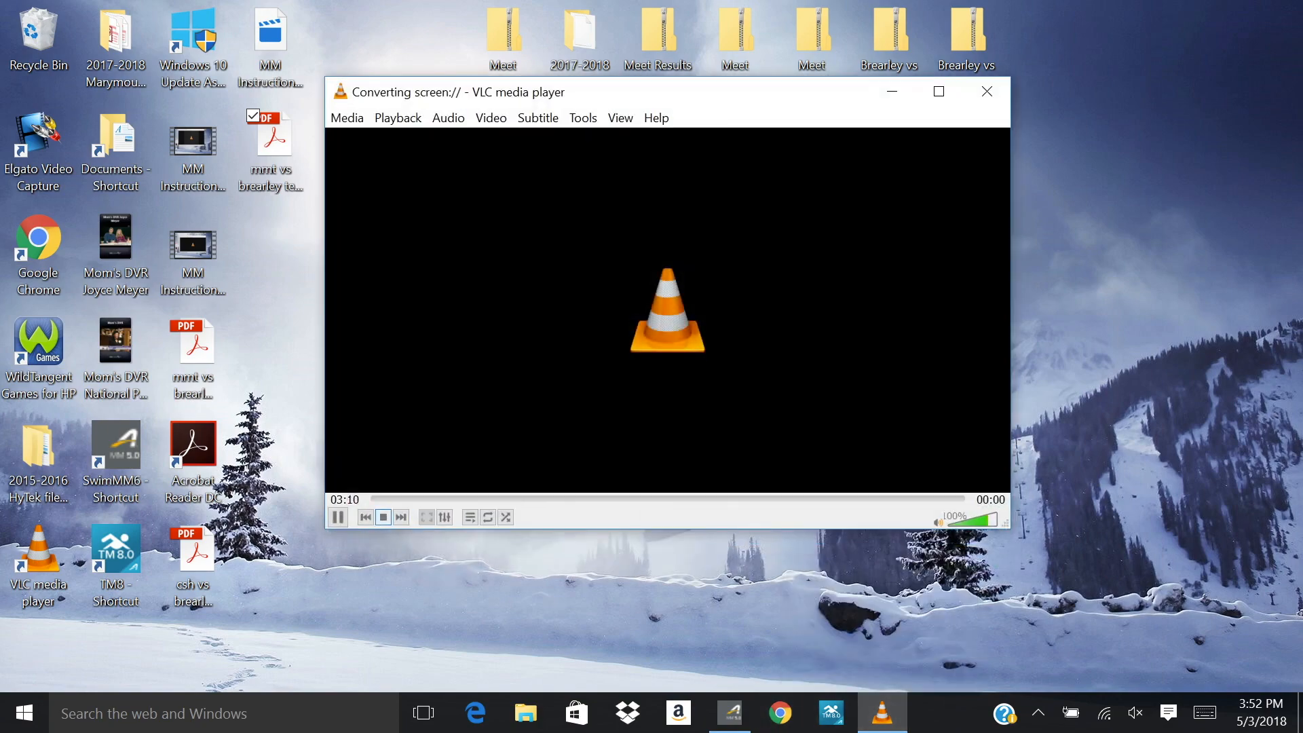